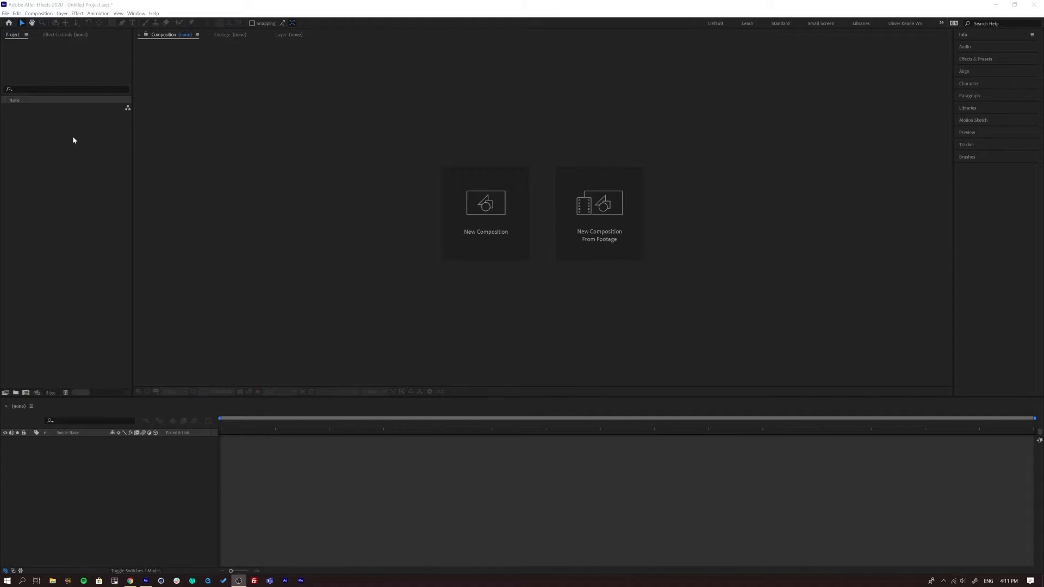
- Create a composition named Keyframe_Motion with a white background, keeping the HD 30FPS preset
{"action": "left_click", "coordinate": [38, 13]}
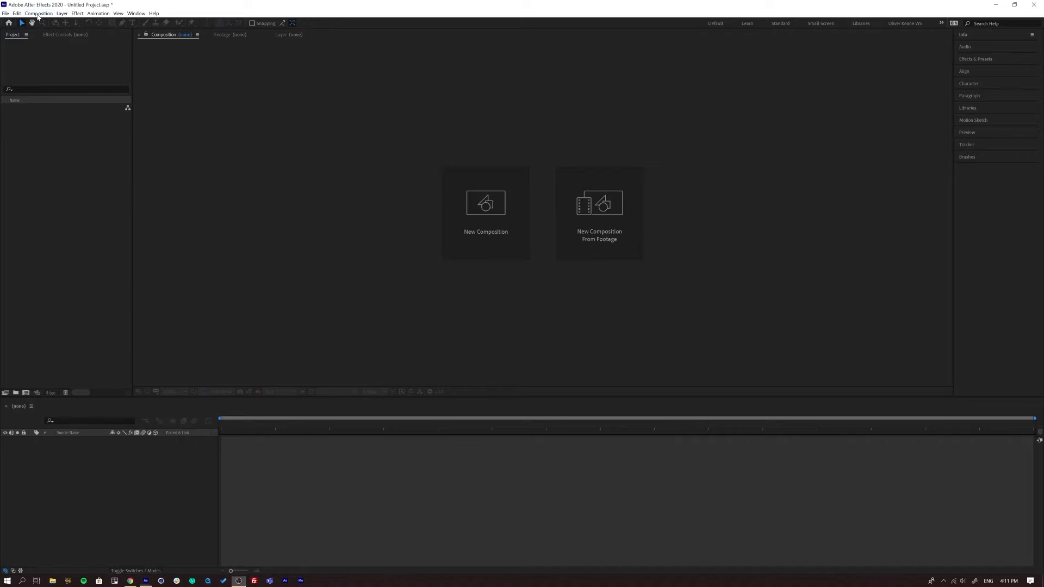
{"action": "left_click", "coordinate": [48, 24]}
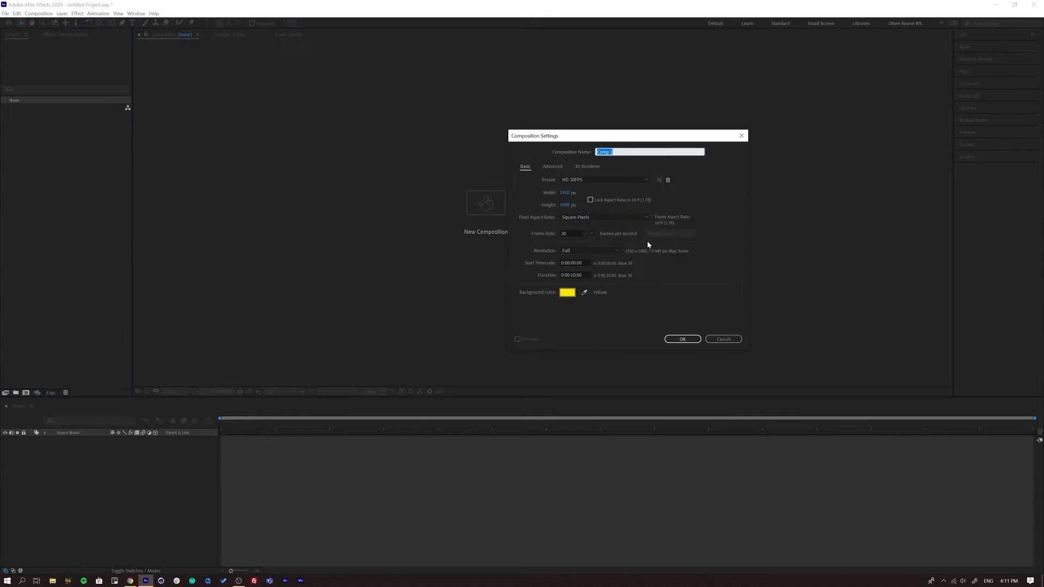
{"action": "type", "text": "Keyframe_Motion"}
{"action": "left_click", "coordinate": [567, 292]}
{"action": "left_click_drag", "start_coordinate": [287, 179], "coordinate": [234, 154]}
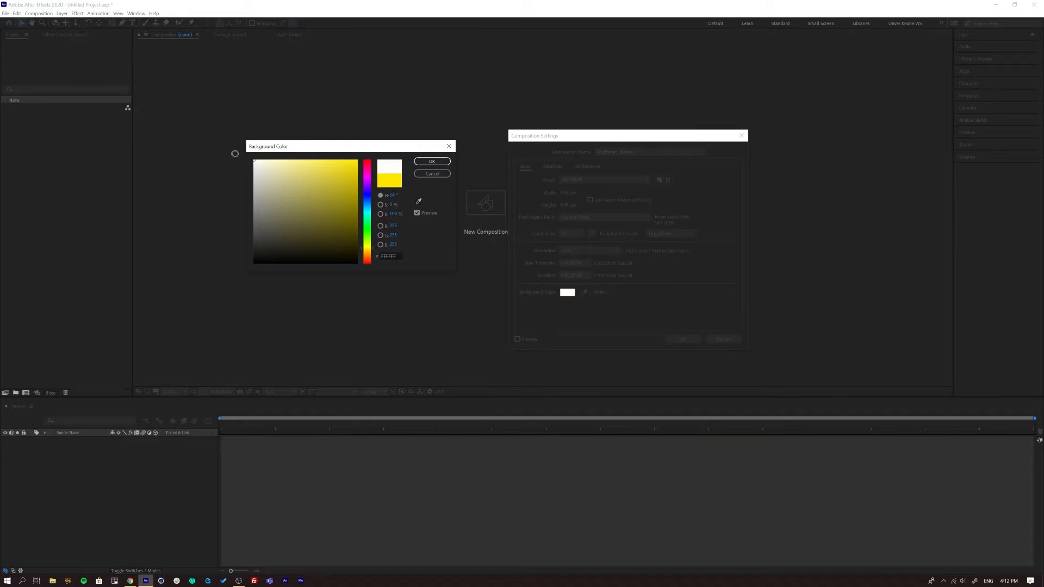
{"action": "left_click", "coordinate": [431, 161]}
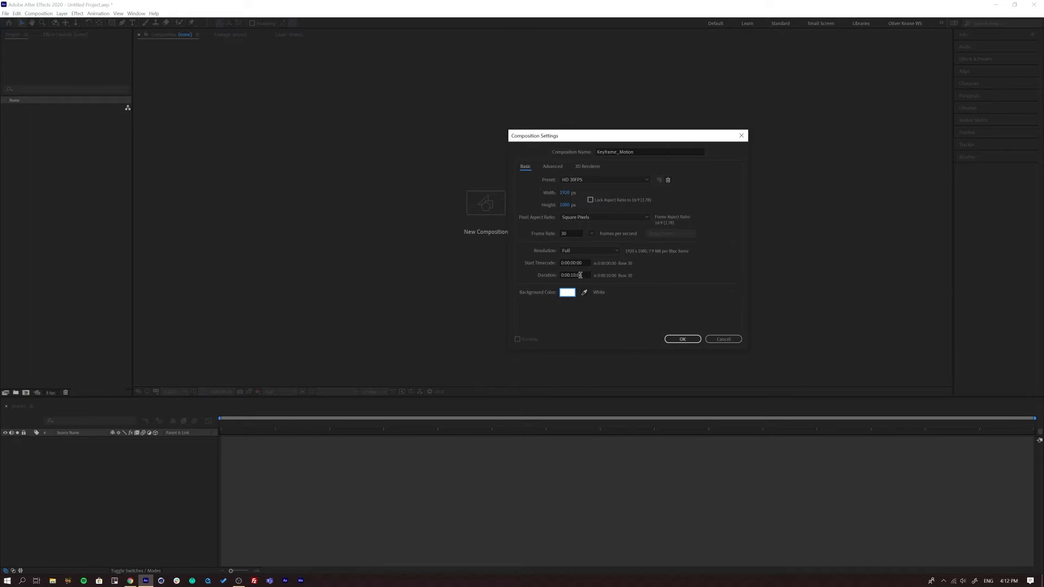
{"action": "left_click", "coordinate": [681, 339]}
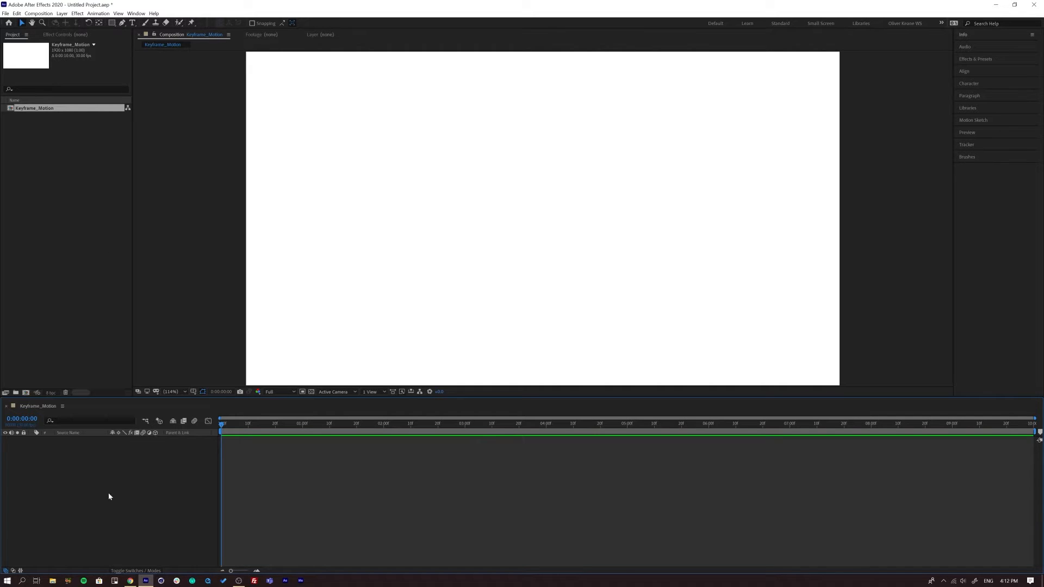
- Create a new shape layer and add a rectangle path and a red fill to its contents
{"action": "left_click", "coordinate": [62, 14]}
{"action": "mouse_move", "coordinate": [138, 22]}
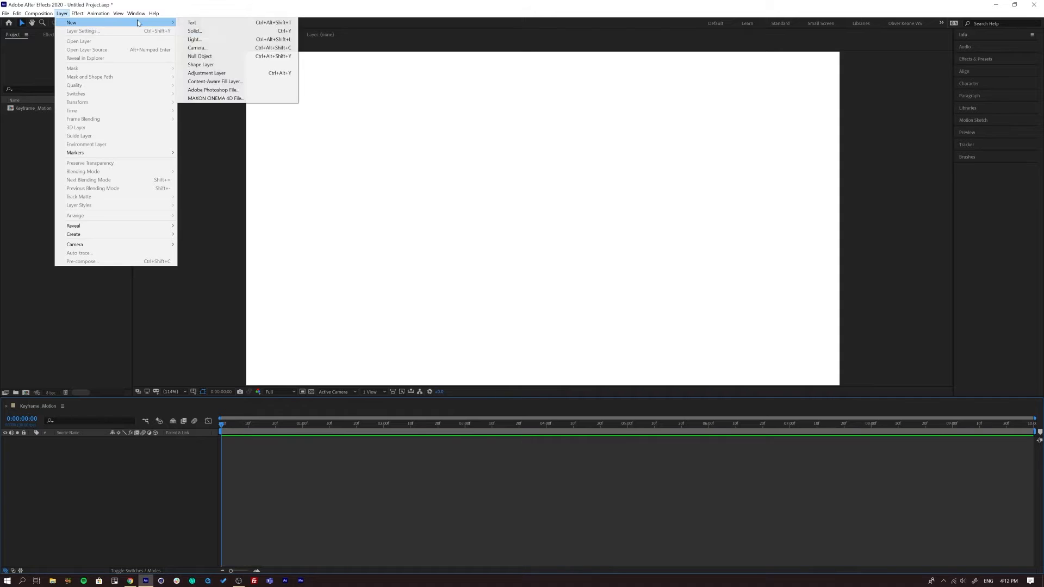
{"action": "left_click", "coordinate": [204, 66]}
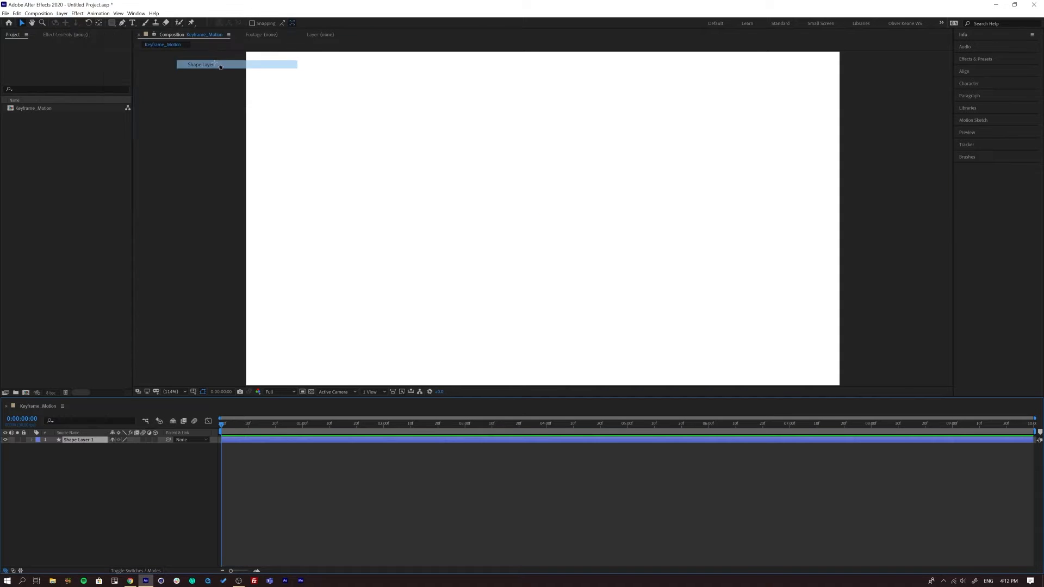
{"action": "left_click", "coordinate": [32, 439]}
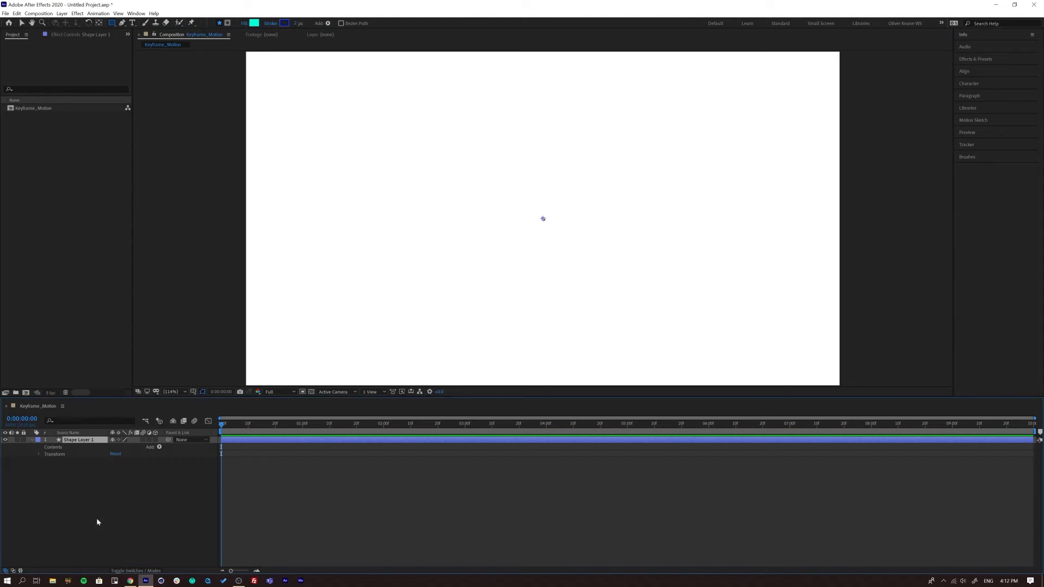
{"action": "left_click", "coordinate": [159, 447]}
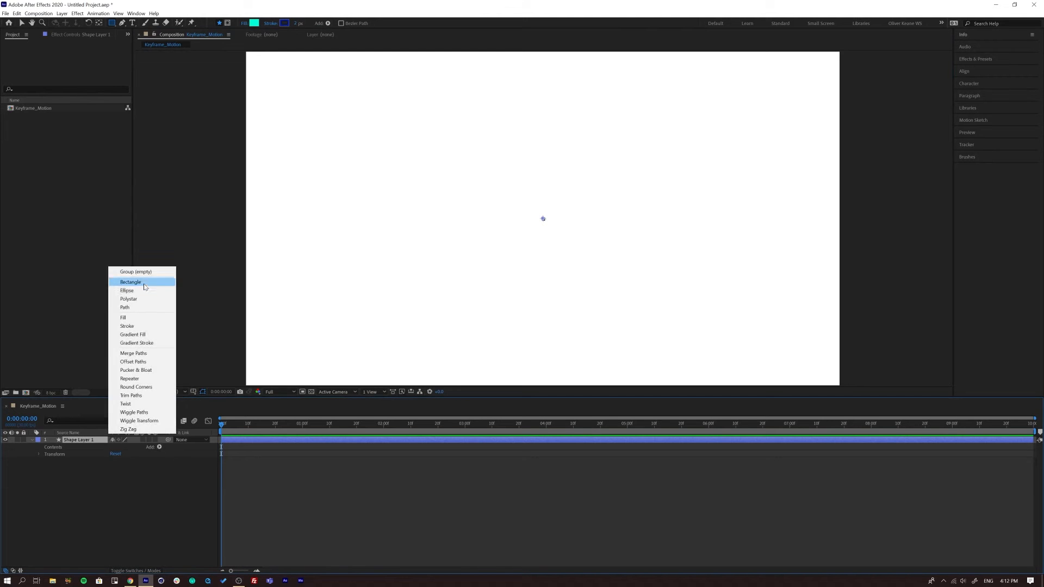
{"action": "left_click", "coordinate": [144, 283]}
{"action": "left_click", "coordinate": [160, 447]}
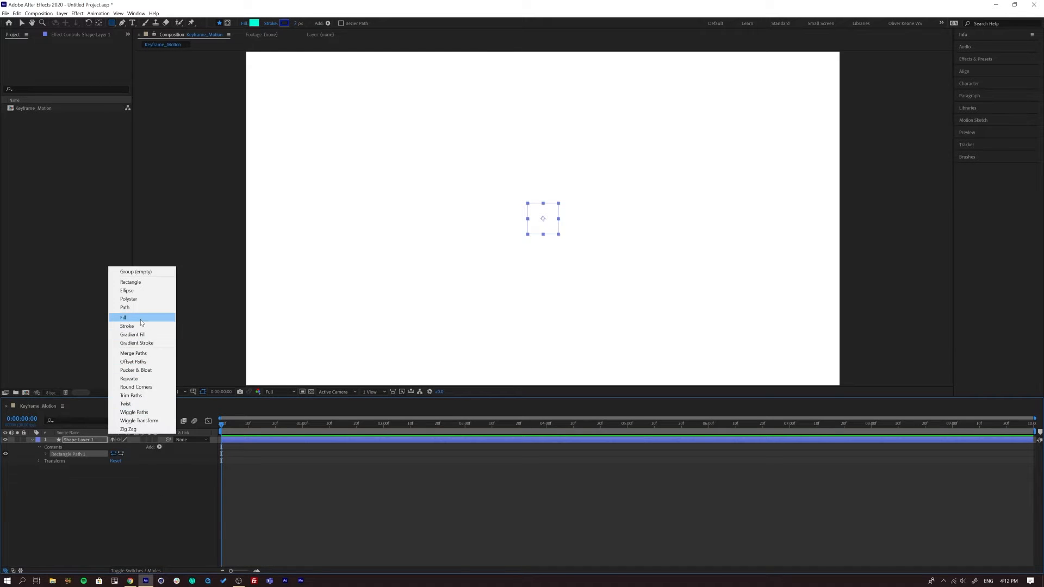
{"action": "left_click", "coordinate": [140, 320]}
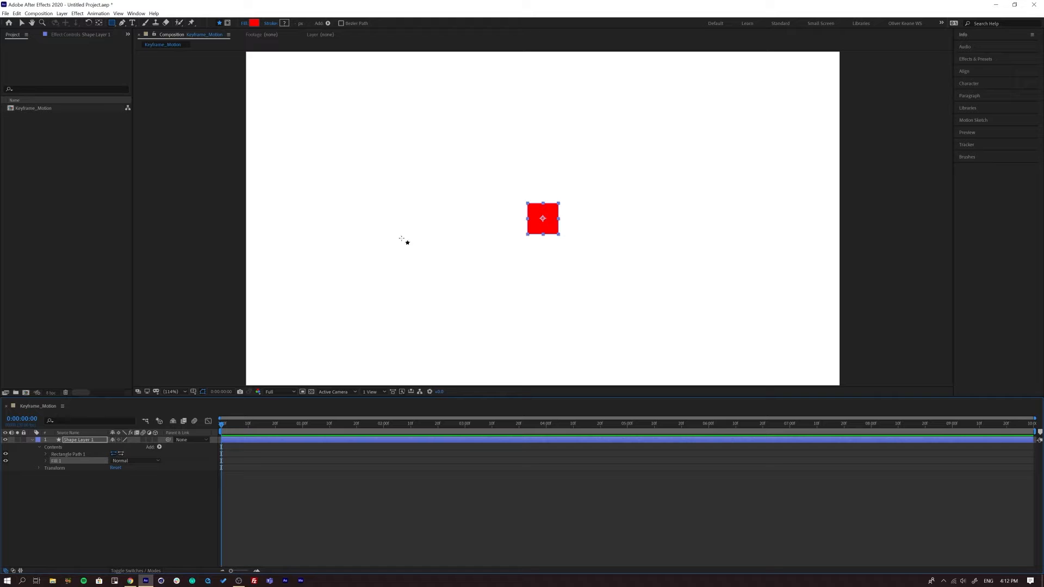
- Enlarge the red square by setting the shape layer's scale to 300%
{"action": "left_click", "coordinate": [107, 496]}
{"action": "left_click", "coordinate": [77, 440]}
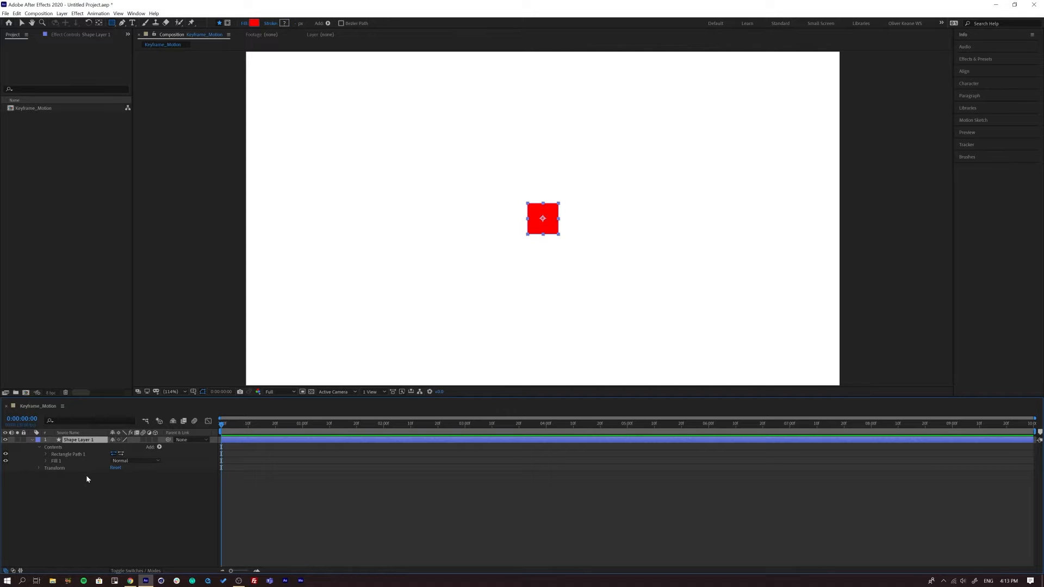
{"action": "key", "text": "s"}
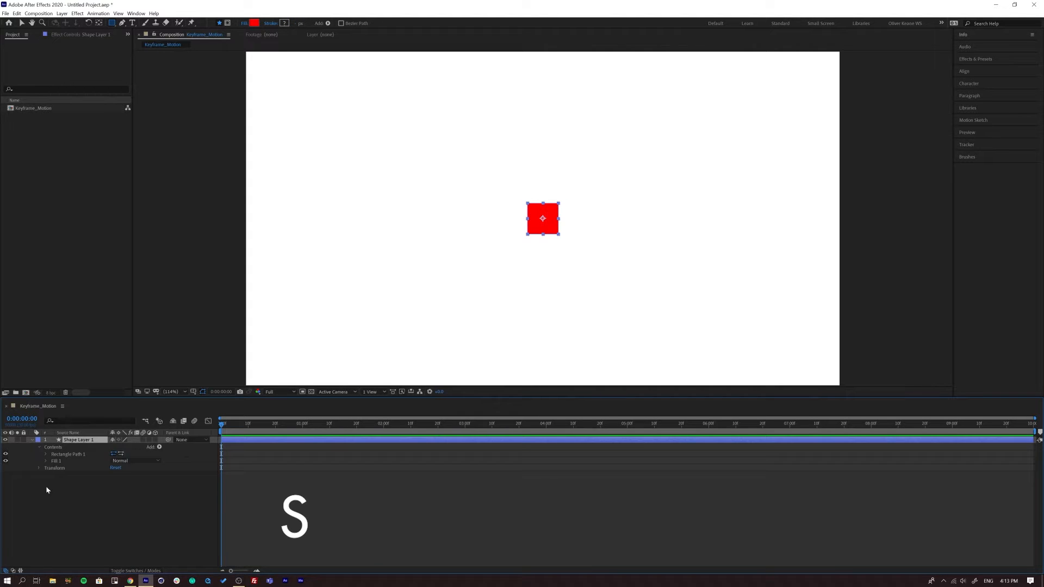
{"action": "left_click", "coordinate": [39, 467]}
{"action": "left_click_drag", "start_coordinate": [120, 492], "coordinate": [122, 494]}
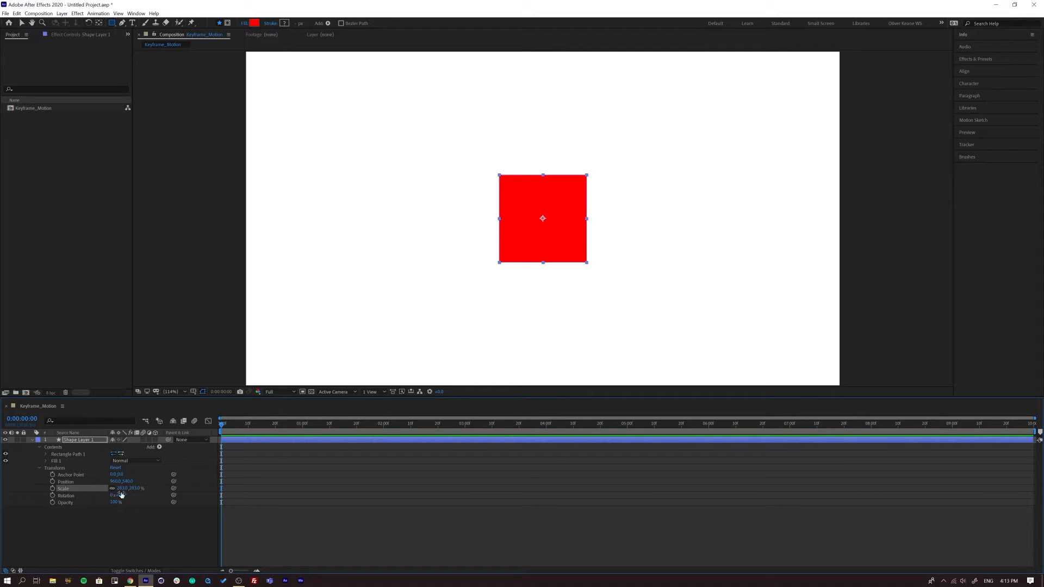
{"action": "left_click", "coordinate": [121, 489]}
{"action": "type", "text": "300"}
{"action": "key", "text": "Return"}
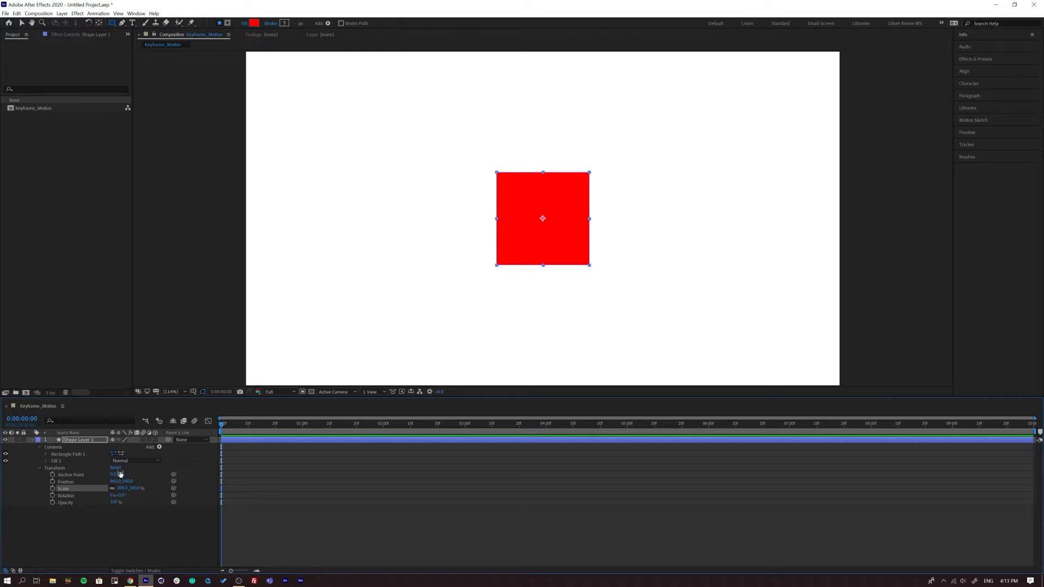
- Collapse the shape layer's properties and display the title/action safe guides over the composition
{"action": "left_click", "coordinate": [31, 440]}
{"action": "left_click", "coordinate": [71, 508]}
{"action": "left_click", "coordinate": [74, 442]}
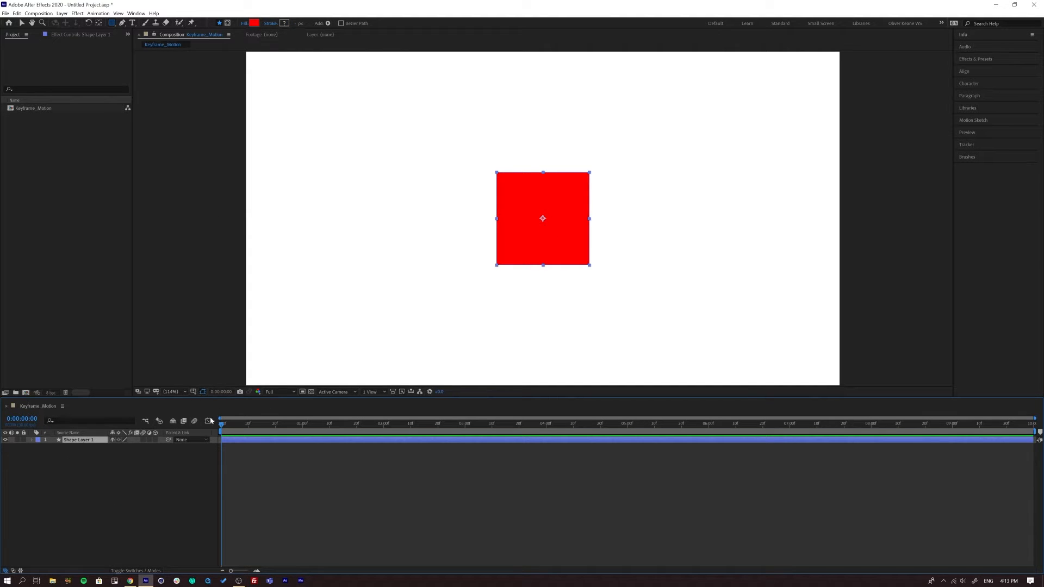
{"action": "left_click", "coordinate": [193, 392]}
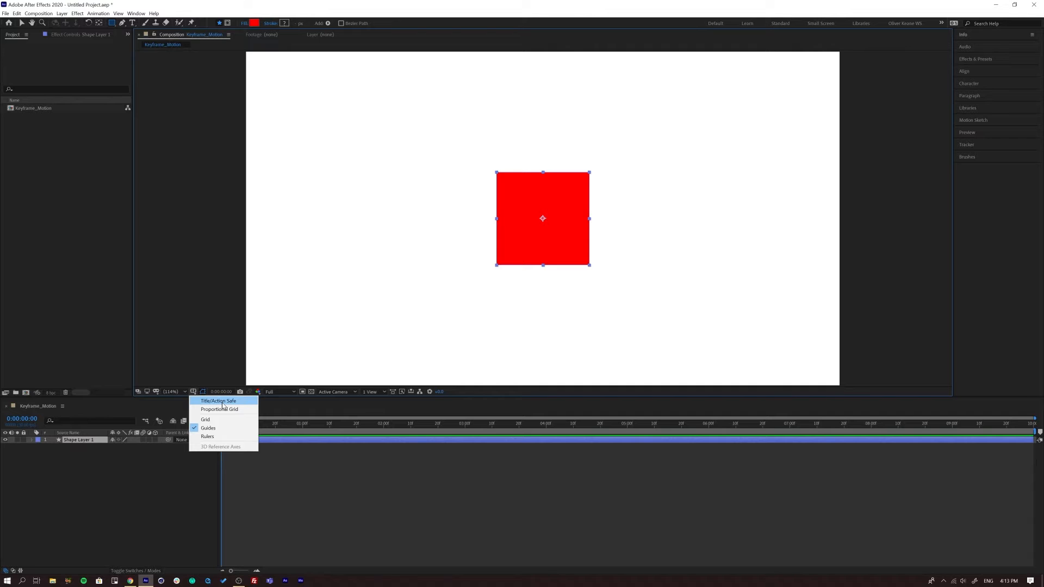
{"action": "left_click", "coordinate": [213, 403]}
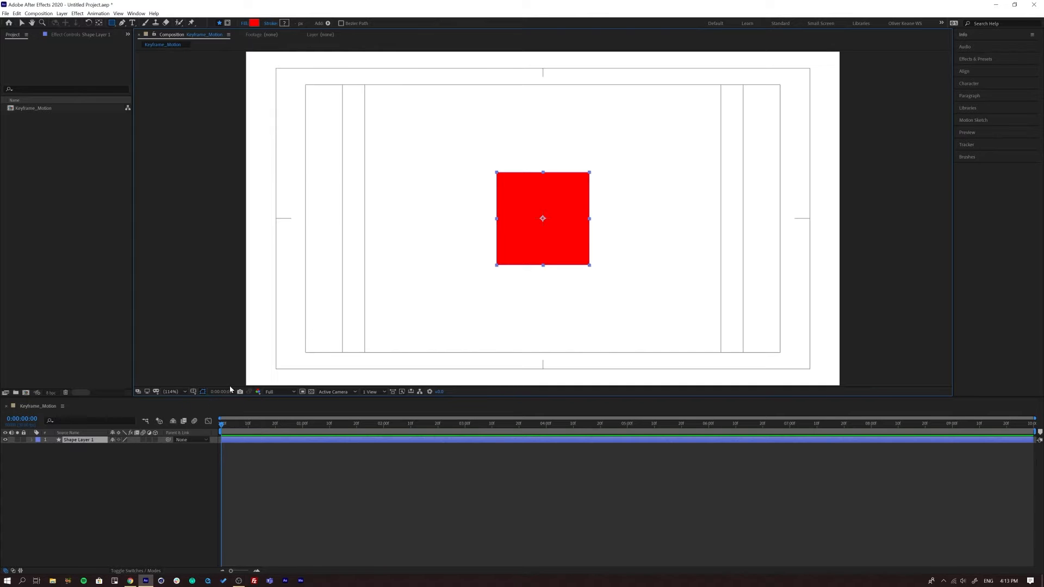
{"action": "left_click", "coordinate": [622, 282]}
{"action": "key", "text": "ctrl+a"}
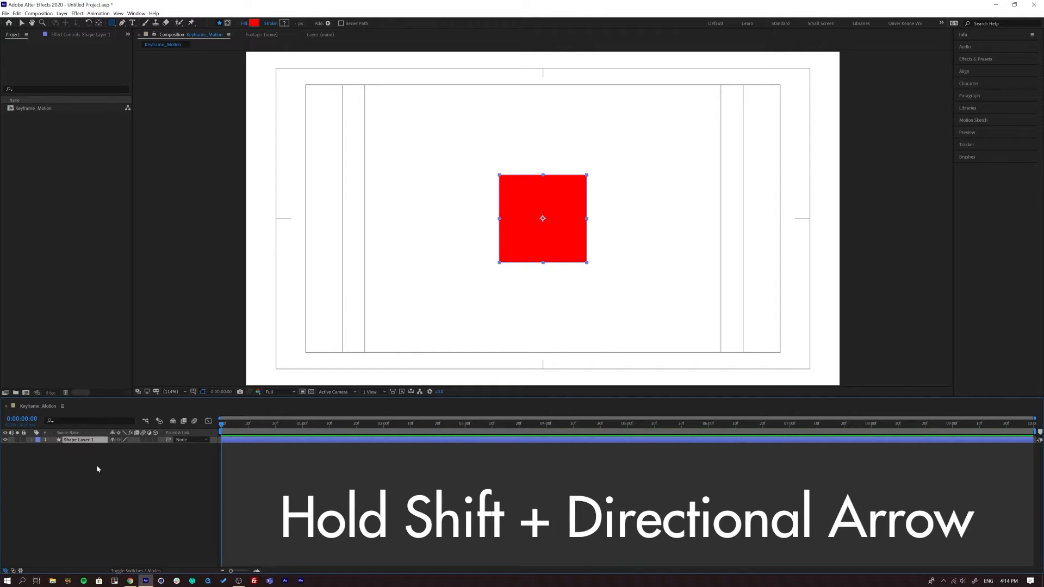
- Move the red square horizontally leftward until its outer edge meets the action-safe guide
{"action": "key", "text": "shift+Left"}
{"action": "key", "text": "shift+Left"}
{"action": "key", "text": "shift+Left"}
{"action": "key", "text": "shift+Left"}
{"action": "key", "text": "shift+Left"}
{"action": "key", "text": "shift+Left"}
{"action": "key", "text": "shift+Left"}
{"action": "key", "text": "shift+Left"}
{"action": "key", "text": "shift+Left"}
{"action": "key", "text": "shift+Left"}
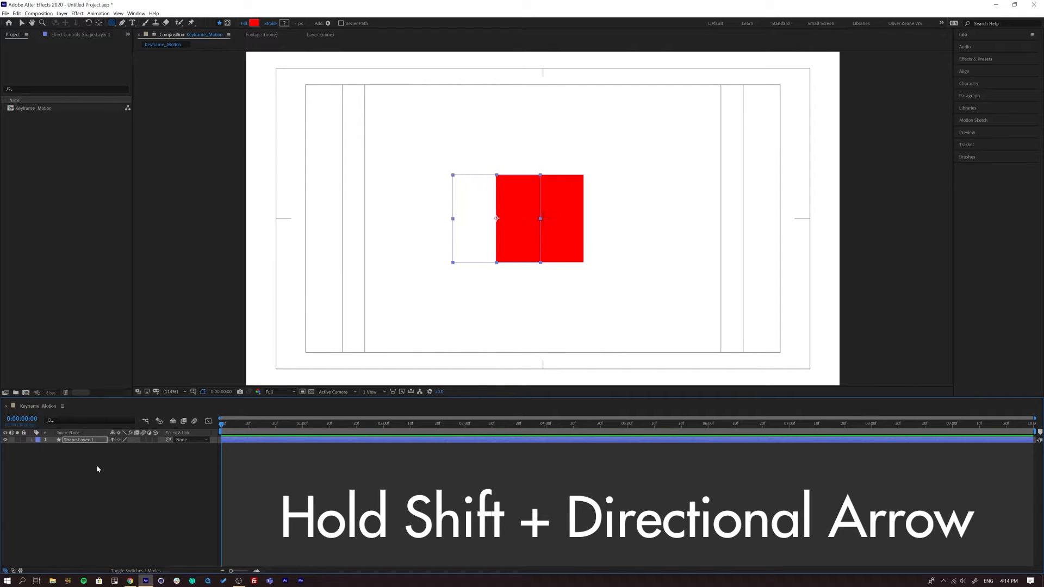
{"action": "key", "text": "shift+Left"}
{"action": "key", "text": "shift+Left"}
{"action": "key", "text": "shift+Left"}
{"action": "key", "text": "shift+Left"}
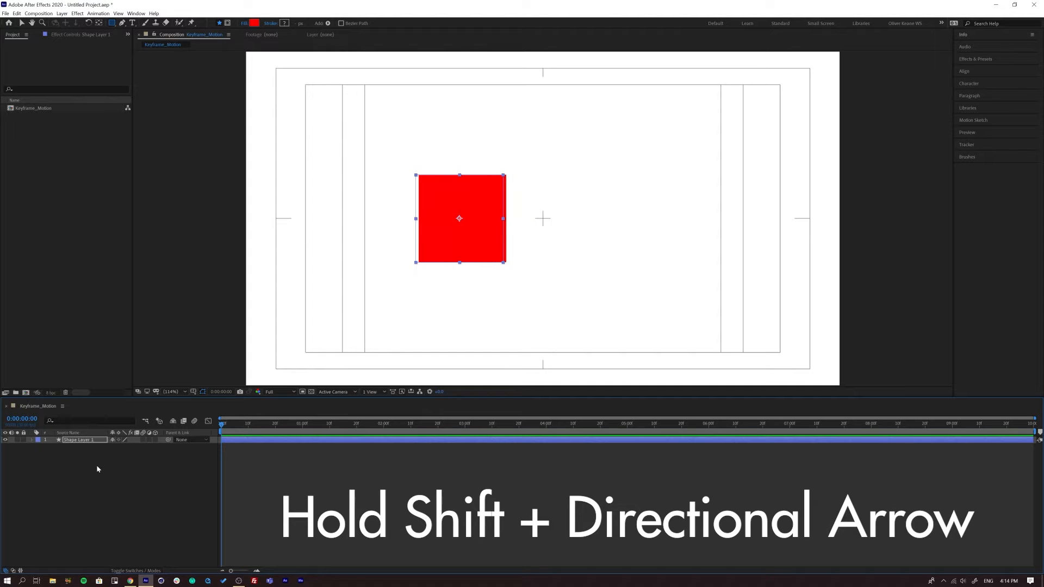
{"action": "key", "text": "Left"}
{"action": "key", "text": "Left"}
{"action": "key", "text": "Left"}
{"action": "key", "text": "Left"}
{"action": "key", "text": "Left"}
{"action": "key", "text": "Left"}
{"action": "key", "text": "Left"}
{"action": "key", "text": "Left"}
{"action": "key", "text": "Left"}
{"action": "key", "text": "Left"}
{"action": "key", "text": "Left"}
{"action": "key", "text": "Left"}
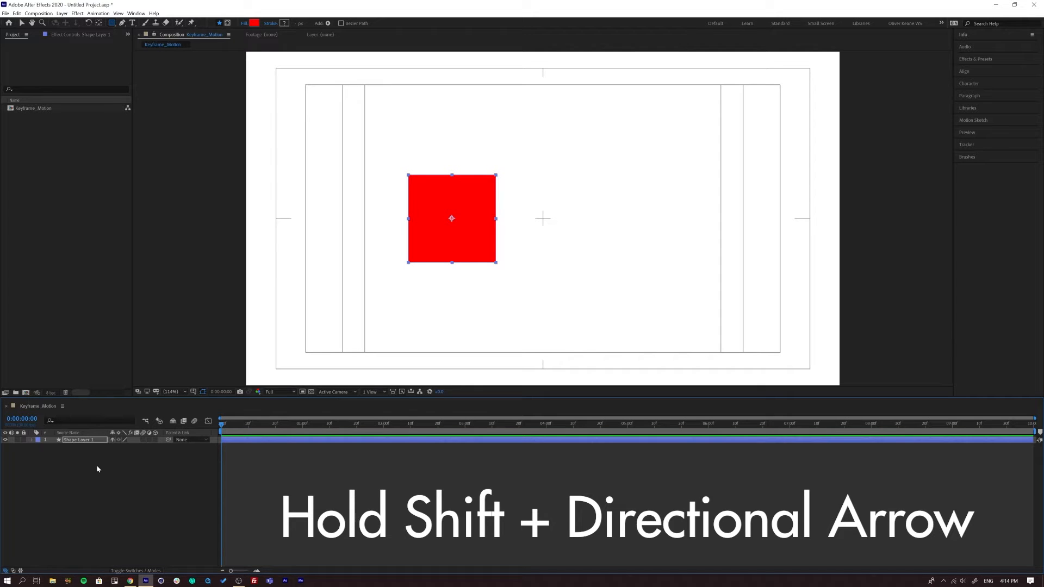
{"action": "key", "text": "shift+Left"}
{"action": "key", "text": "shift+Left"}
{"action": "key", "text": "shift+Left"}
{"action": "key", "text": "shift+Left"}
{"action": "key", "text": "shift+Left"}
{"action": "key", "text": "shift+Left"}
{"action": "key", "text": "shift+Left"}
{"action": "key", "text": "shift+Left"}
{"action": "key", "text": "shift+Left"}
{"action": "key", "text": "shift+Left"}
{"action": "key", "text": "shift+Left"}
{"action": "key", "text": "shift+Left"}
{"action": "key", "text": "shift+Left"}
{"action": "key", "text": "shift+Left"}
{"action": "key", "text": "shift+Left"}
{"action": "key", "text": "shift+Left"}
{"action": "key", "text": "shift+Left"}
{"action": "key", "text": "shift+Left"}
{"action": "key", "text": "shift+Left"}
{"action": "key", "text": "shift+Left"}
{"action": "key", "text": "shift+Left"}
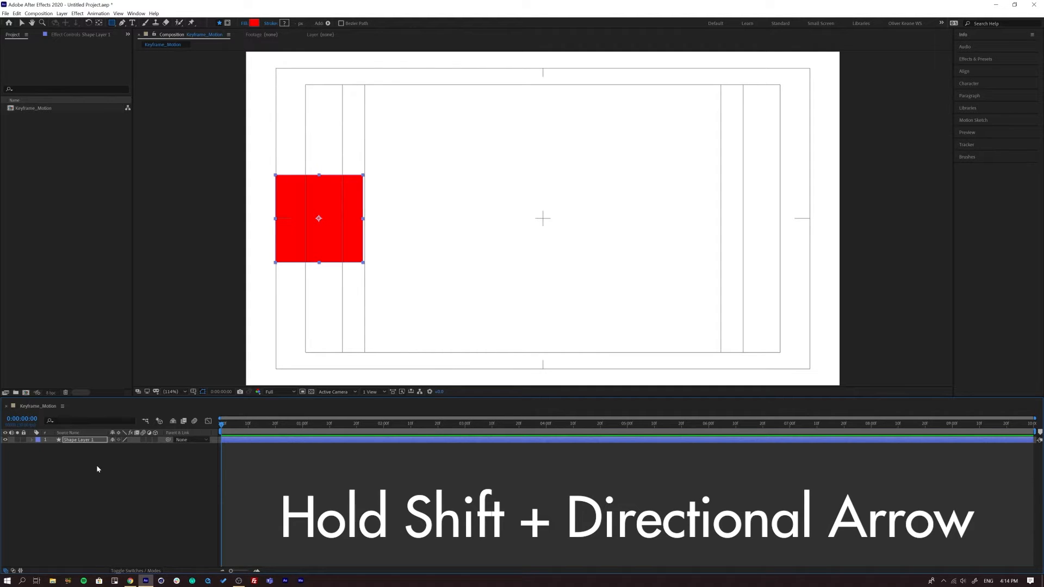
- Move the red square straight up along the action-safe guide into the upper half of the frame
{"action": "key", "text": "shift+Up"}
{"action": "key", "text": "shift+Up"}
{"action": "key", "text": "shift+Up"}
{"action": "key", "text": "shift+Up"}
{"action": "key", "text": "shift+Up"}
{"action": "key", "text": "shift+Up"}
{"action": "key", "text": "shift+Up"}
{"action": "key", "text": "shift+Up"}
{"action": "key", "text": "shift+Up"}
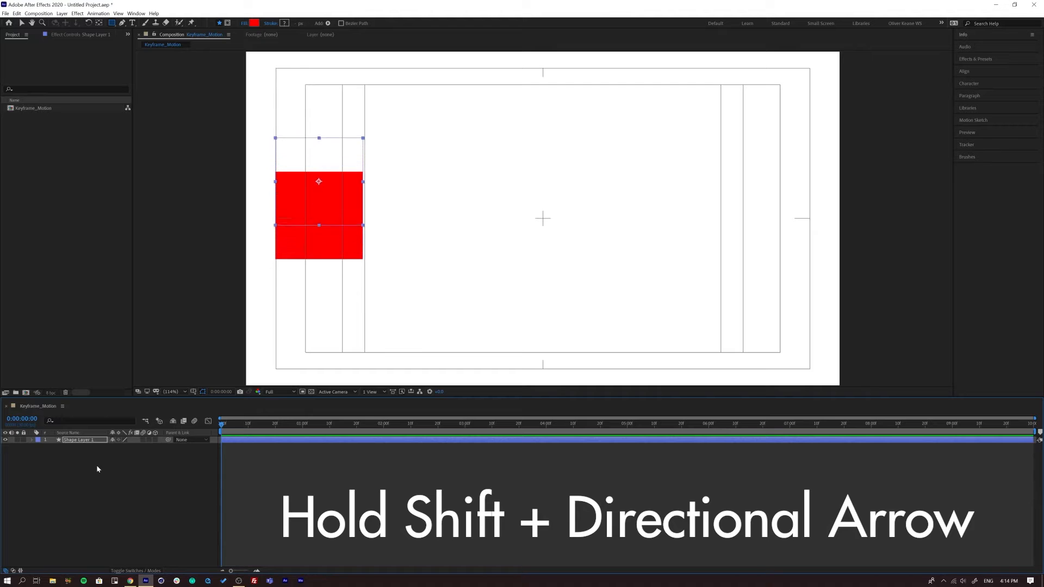
{"action": "key", "text": "shift+Up"}
{"action": "key", "text": "shift+Up"}
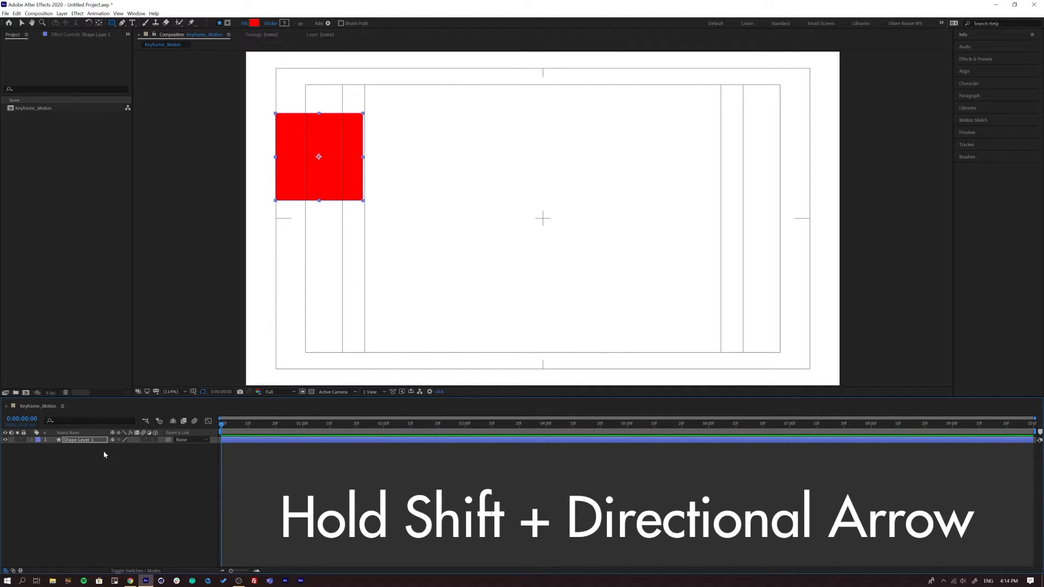
- Duplicate the red square's shape layer
{"action": "left_click", "coordinate": [108, 484]}
{"action": "left_click", "coordinate": [80, 440]}
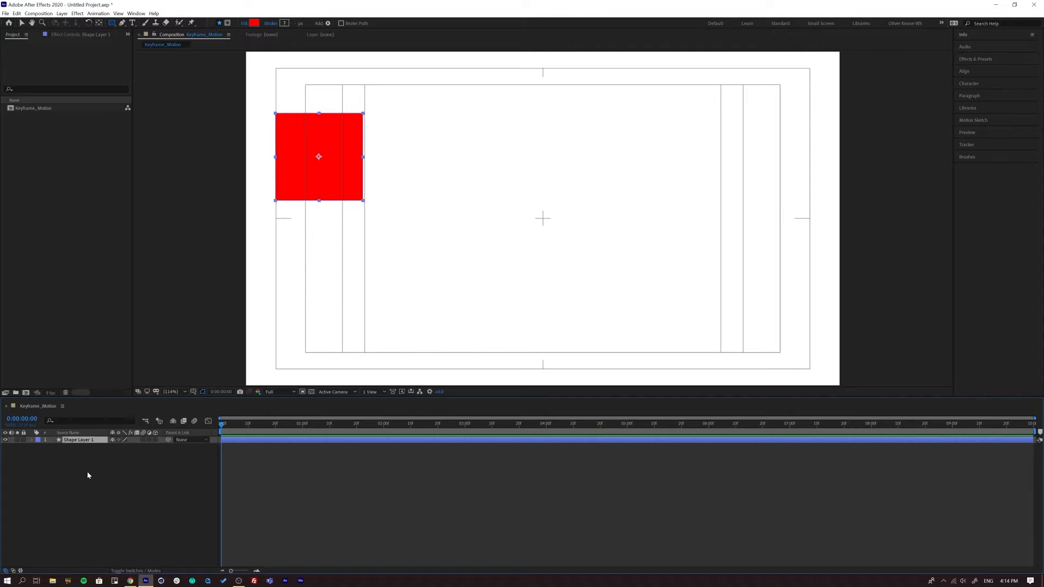
{"action": "key", "text": "ctrl+d"}
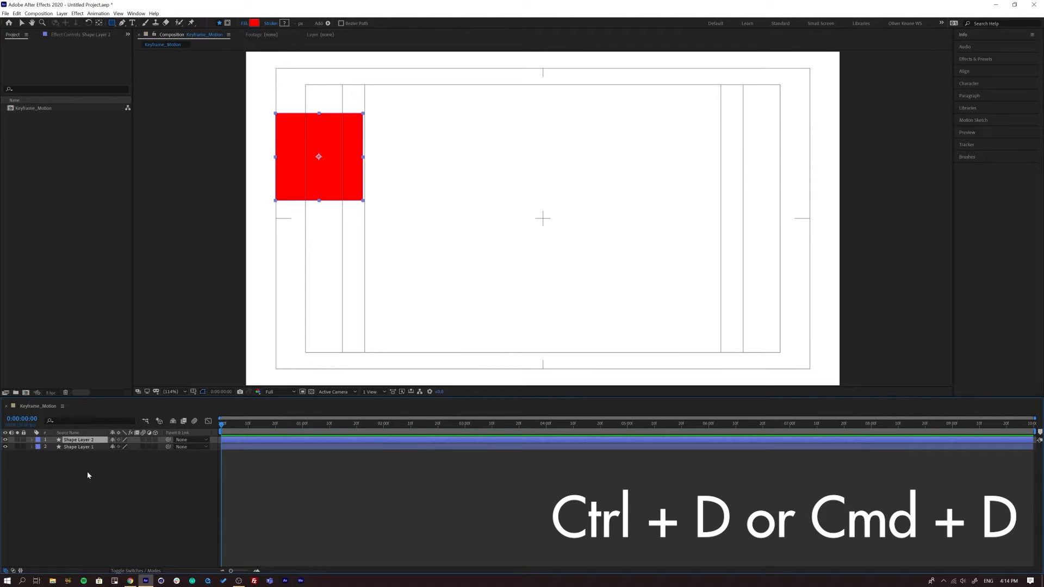
- Move the original square, Shape Layer 1, straight down so it sits below the duplicate with a gap between them
{"action": "left_click", "coordinate": [80, 447]}
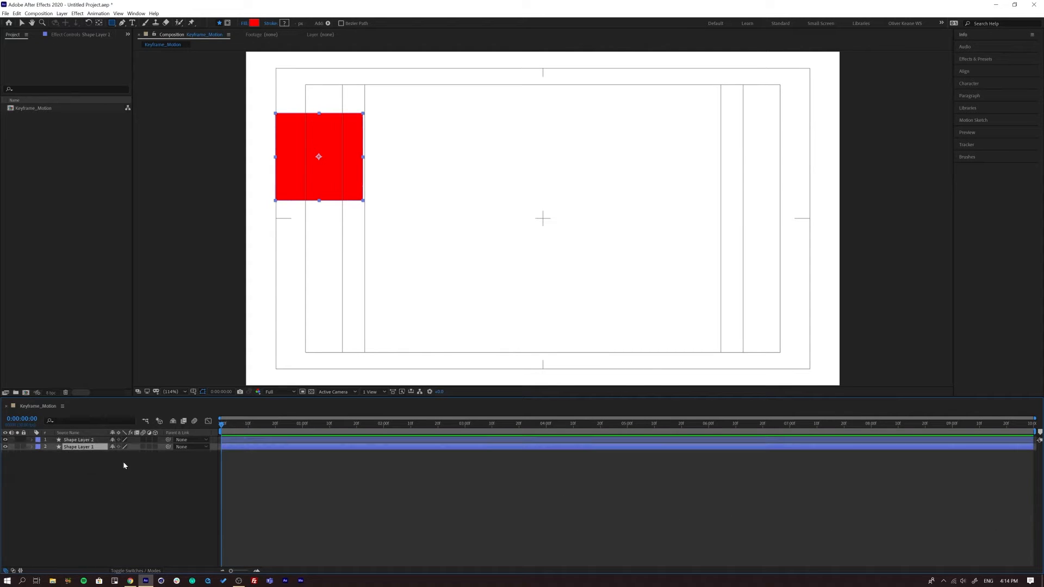
{"action": "key", "text": "shift+Down"}
{"action": "key", "text": "shift+Down"}
{"action": "key", "text": "shift+Down"}
{"action": "key", "text": "shift+Down"}
{"action": "key", "text": "shift+Down"}
{"action": "key", "text": "shift+Down"}
{"action": "key", "text": "shift+Down"}
{"action": "key", "text": "shift+Down"}
{"action": "key", "text": "shift+Down"}
{"action": "key", "text": "shift+Down"}
{"action": "key", "text": "shift+Down"}
{"action": "key", "text": "shift+Down"}
{"action": "key", "text": "shift+Down"}
{"action": "key", "text": "shift+Down"}
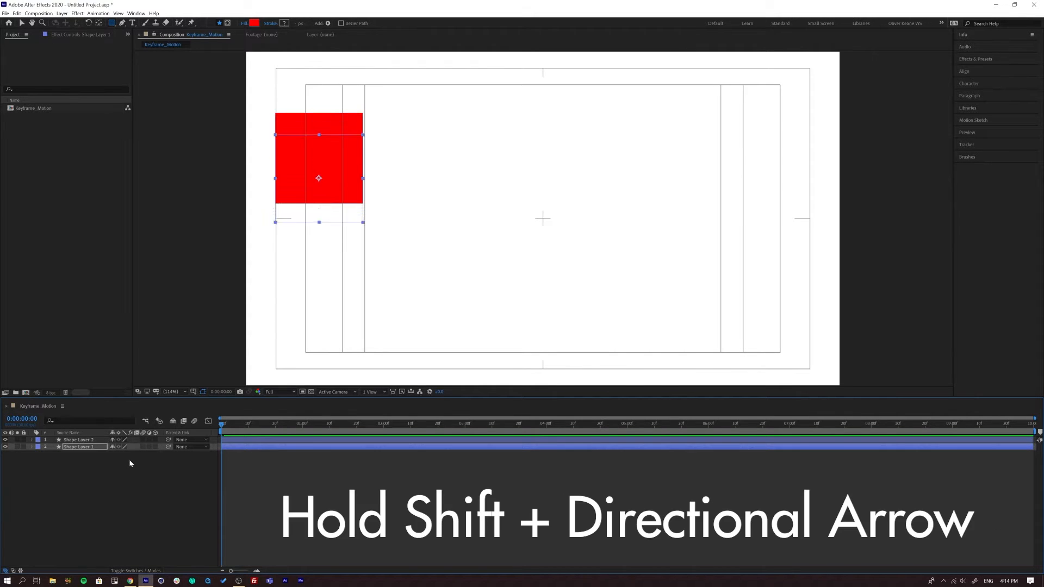
{"action": "key", "text": "shift+Down"}
{"action": "key", "text": "shift+Down"}
{"action": "key", "text": "shift+Down"}
{"action": "key", "text": "shift+Down"}
{"action": "key", "text": "shift+Down"}
{"action": "key", "text": "shift+Down"}
{"action": "key", "text": "shift+Down"}
{"action": "key", "text": "shift+Down"}
{"action": "key", "text": "shift+Down"}
{"action": "key", "text": "shift+Down"}
{"action": "key", "text": "shift+Down"}
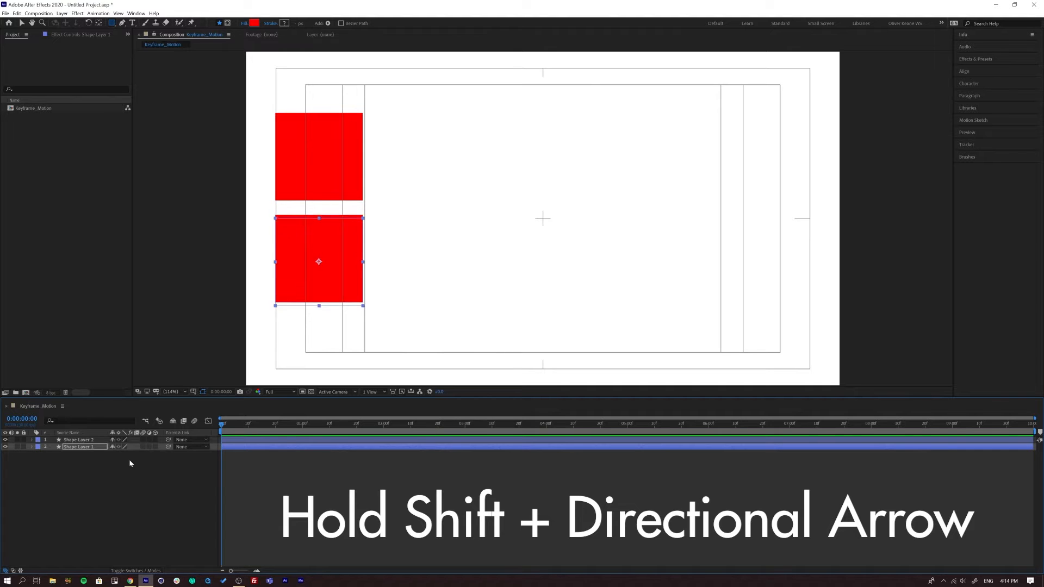
{"action": "key", "text": "shift+Down"}
{"action": "key", "text": "shift+Down"}
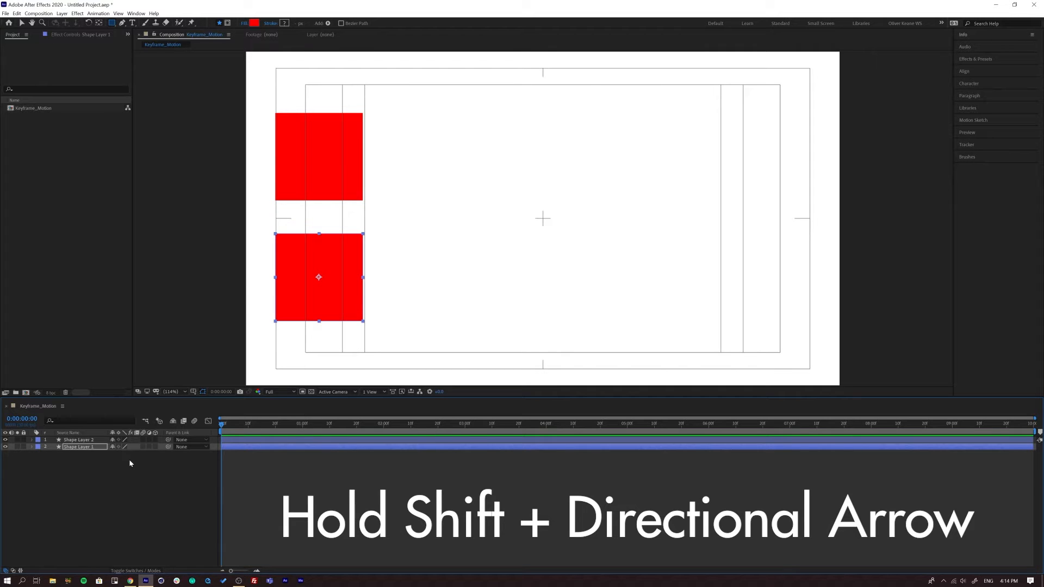
- Change the fill colour of the lower square, Shape Layer 1, to blue (1A00FF)
{"action": "left_click", "coordinate": [86, 466]}
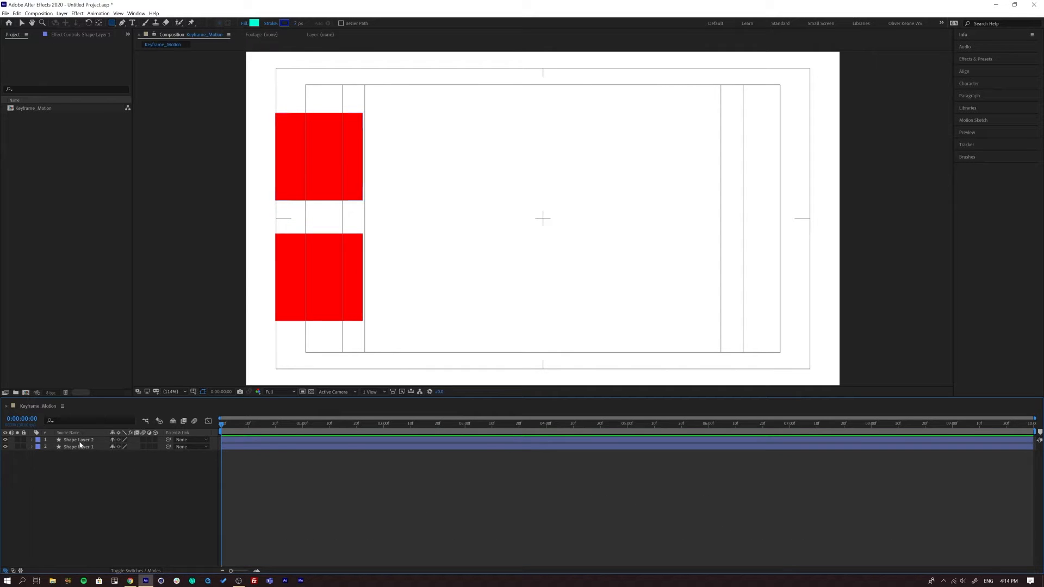
{"action": "left_click", "coordinate": [71, 447]}
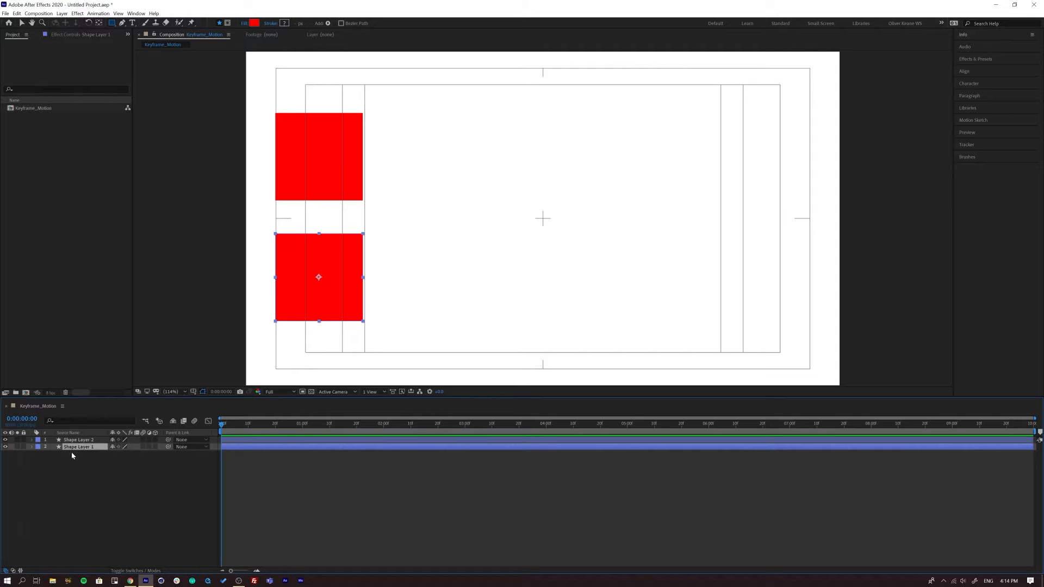
{"action": "left_click", "coordinate": [112, 477]}
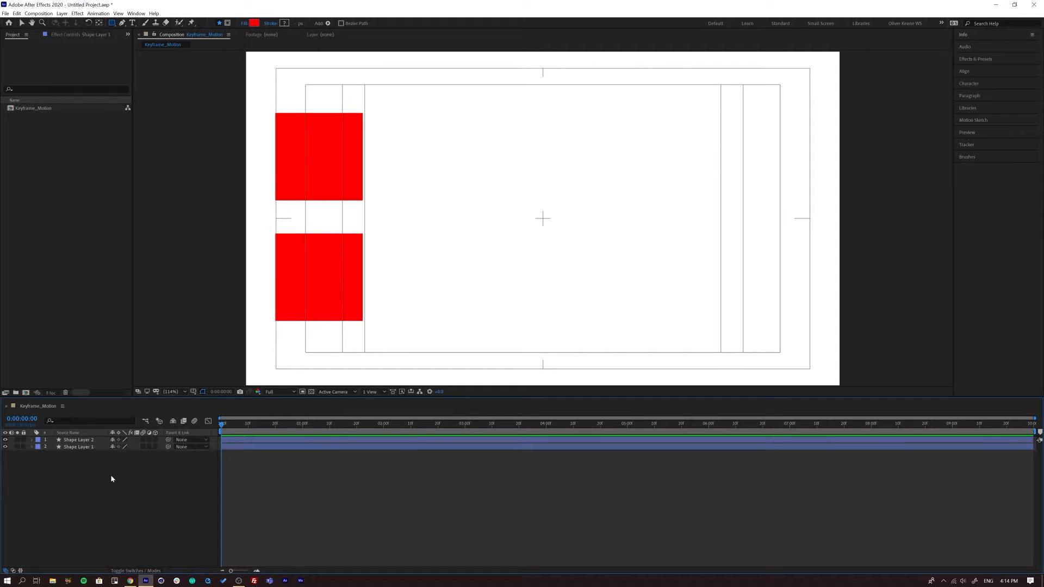
{"action": "left_click", "coordinate": [75, 446]}
{"action": "left_click", "coordinate": [258, 23]}
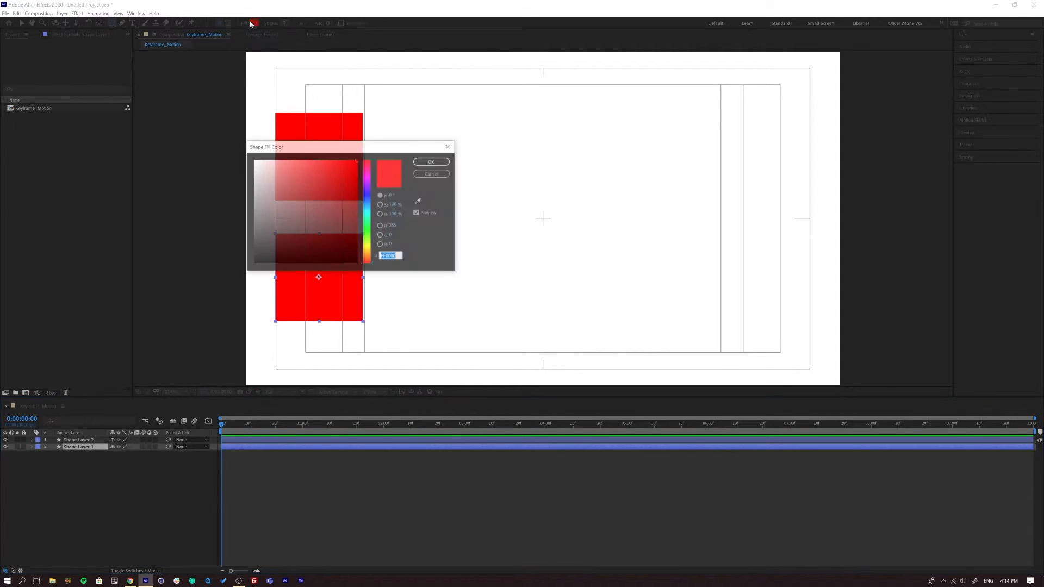
{"action": "left_click_drag", "start_coordinate": [369, 224], "coordinate": [367, 193]}
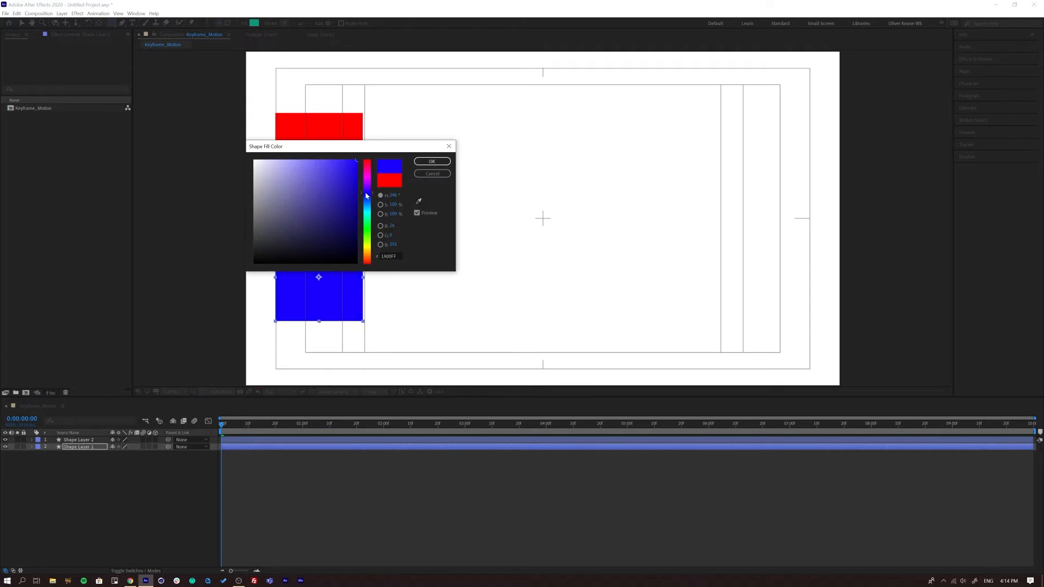
{"action": "left_click", "coordinate": [429, 162]}
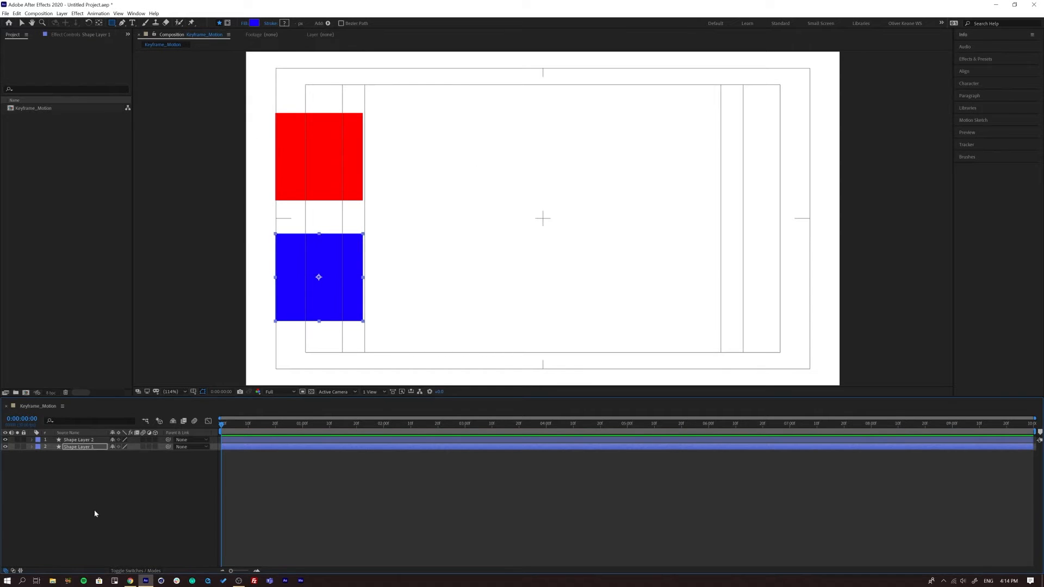
- Rename Shape Layer 2 as RED and Shape Layer 1 as BLUE to match their squares' colours
{"action": "left_click", "coordinate": [75, 439]}
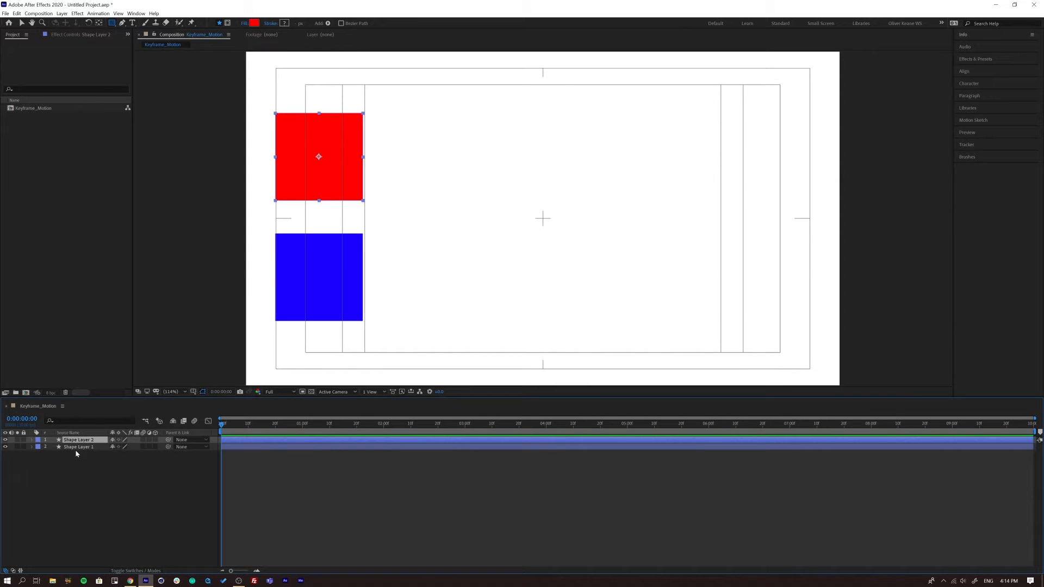
{"action": "left_click", "coordinate": [75, 449]}
{"action": "left_click", "coordinate": [78, 440]}
{"action": "key", "text": "Return"}
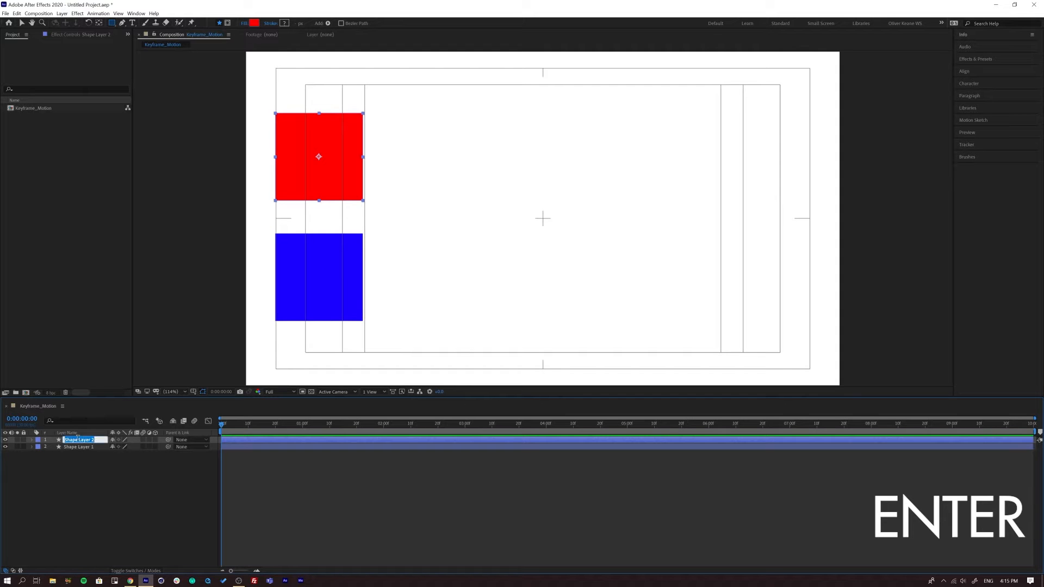
{"action": "type", "text": "RED"}
{"action": "left_click", "coordinate": [79, 447]}
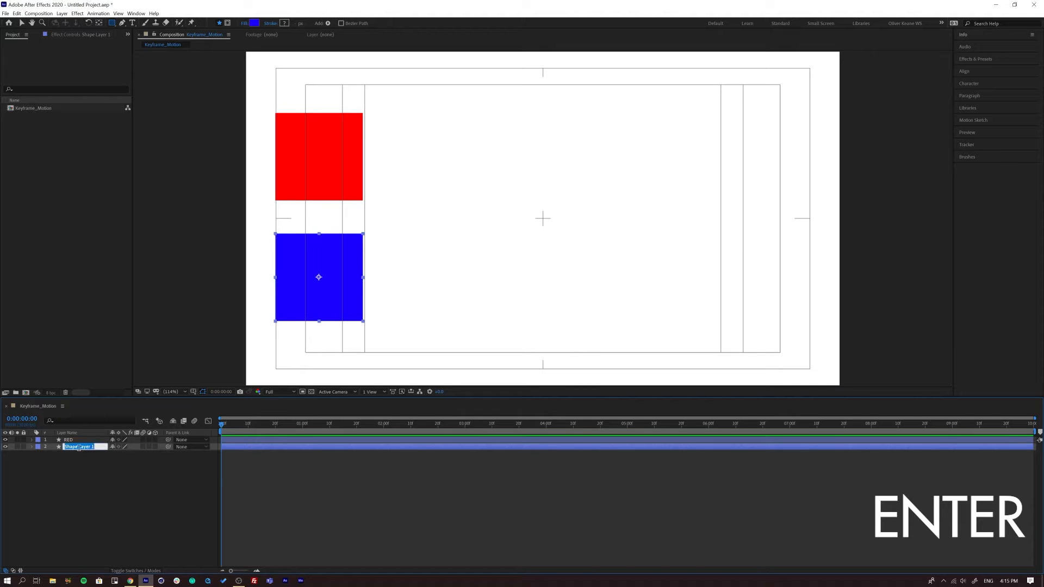
{"action": "type", "text": "BLUE"}
{"action": "key", "text": "Return"}
{"action": "left_click", "coordinate": [72, 455]}
{"action": "left_click", "coordinate": [74, 439]}
{"action": "left_click", "coordinate": [74, 447]}
{"action": "left_click", "coordinate": [102, 474]}
{"action": "left_click", "coordinate": [89, 439]}
{"action": "left_click", "coordinate": [123, 504]}
- Select the RED and BLUE layers together, expand their Transform properties, collapse BLUE's Contents and make the timeline area taller
{"action": "left_click", "coordinate": [70, 441]}
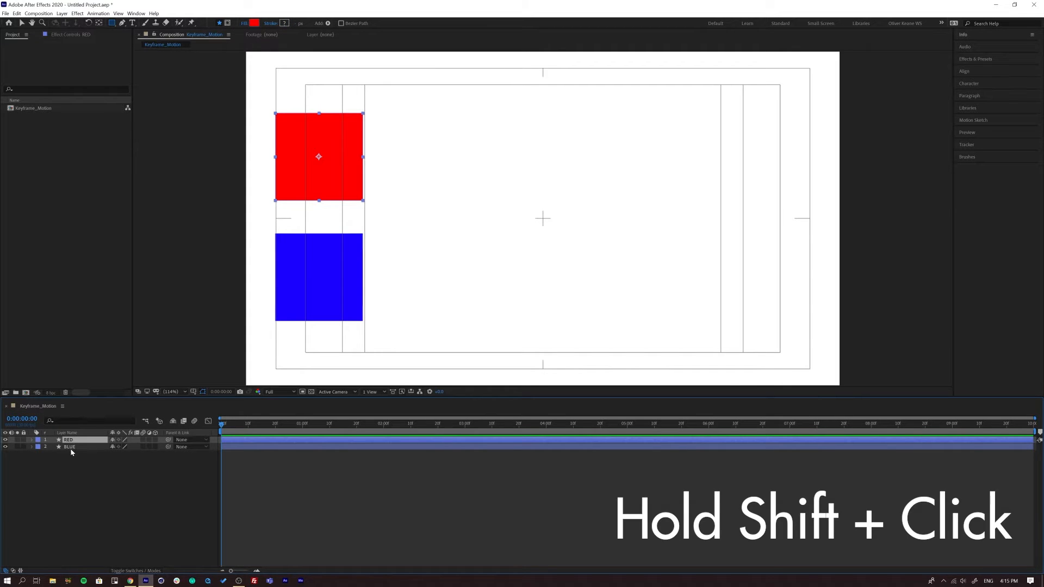
{"action": "left_click", "coordinate": [71, 447], "text": "shift"}
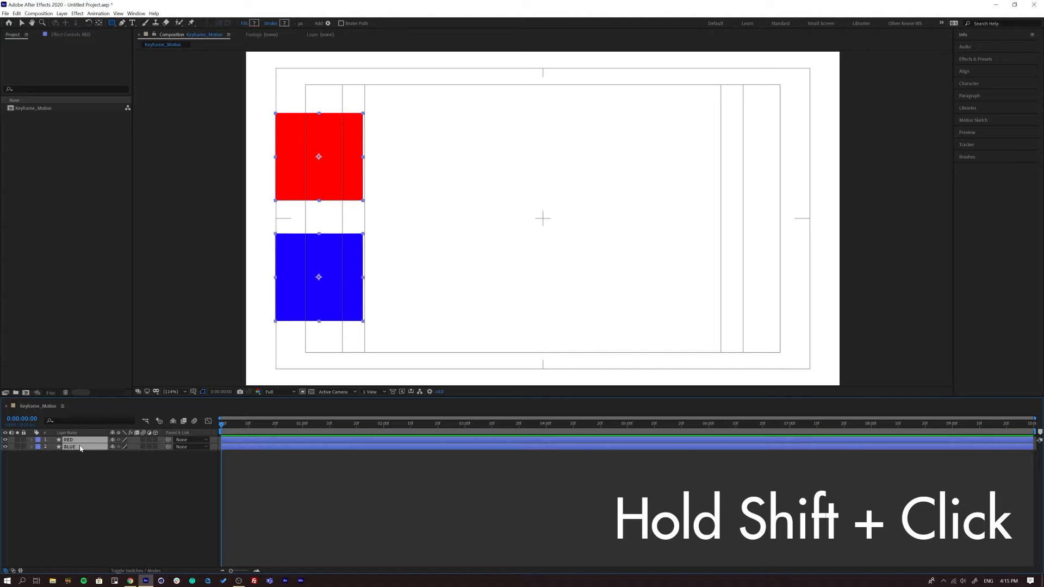
{"action": "left_click", "coordinate": [32, 440]}
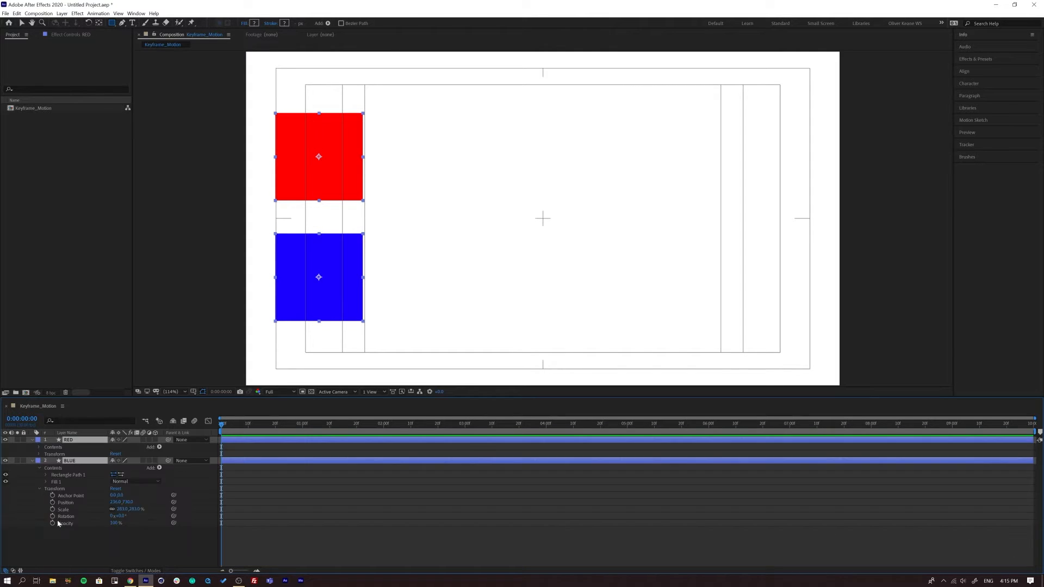
{"action": "left_click", "coordinate": [39, 454]}
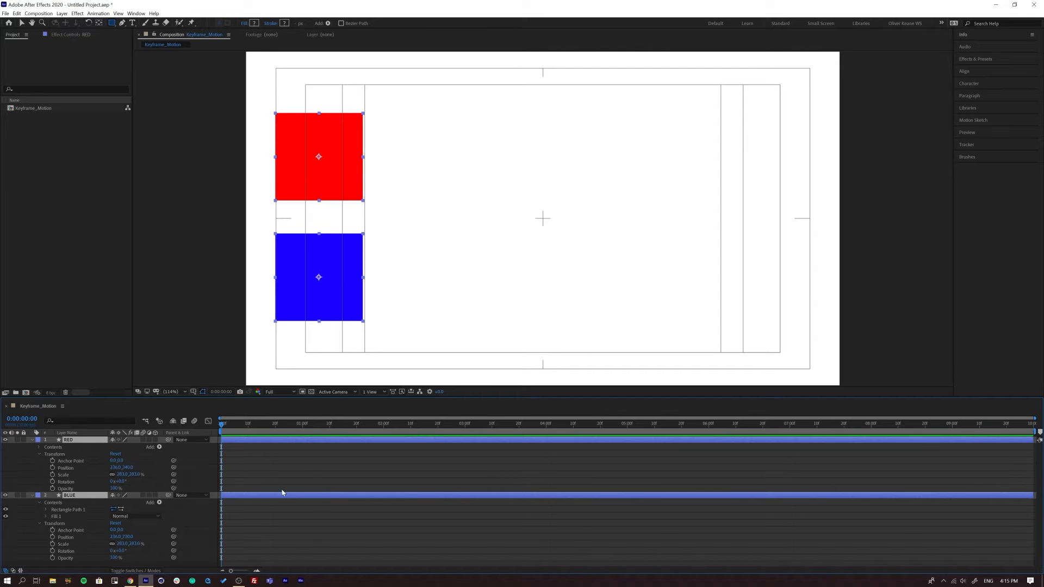
{"action": "left_click_drag", "start_coordinate": [267, 397], "coordinate": [267, 371]}
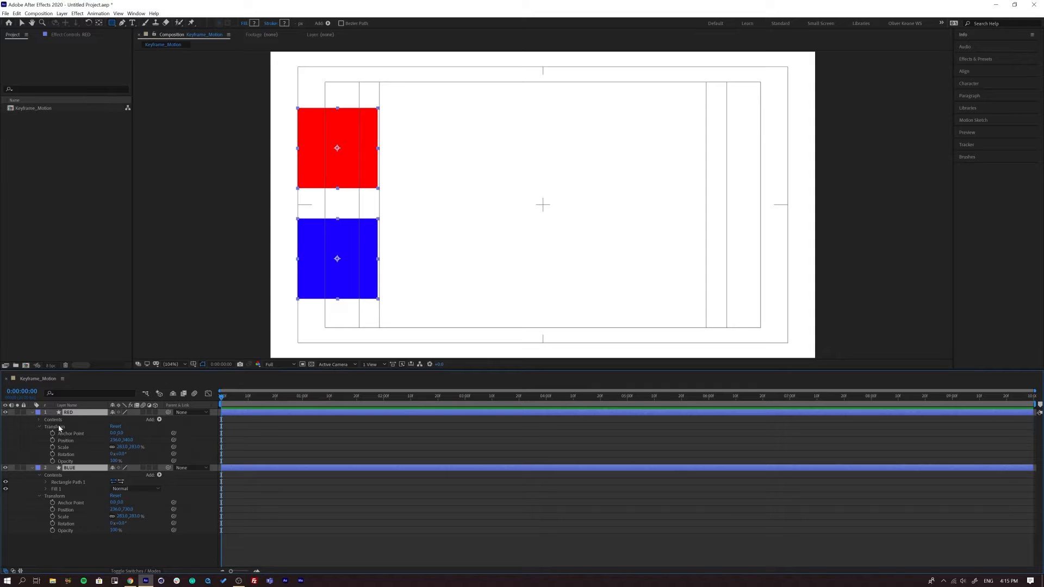
{"action": "left_click", "coordinate": [39, 475]}
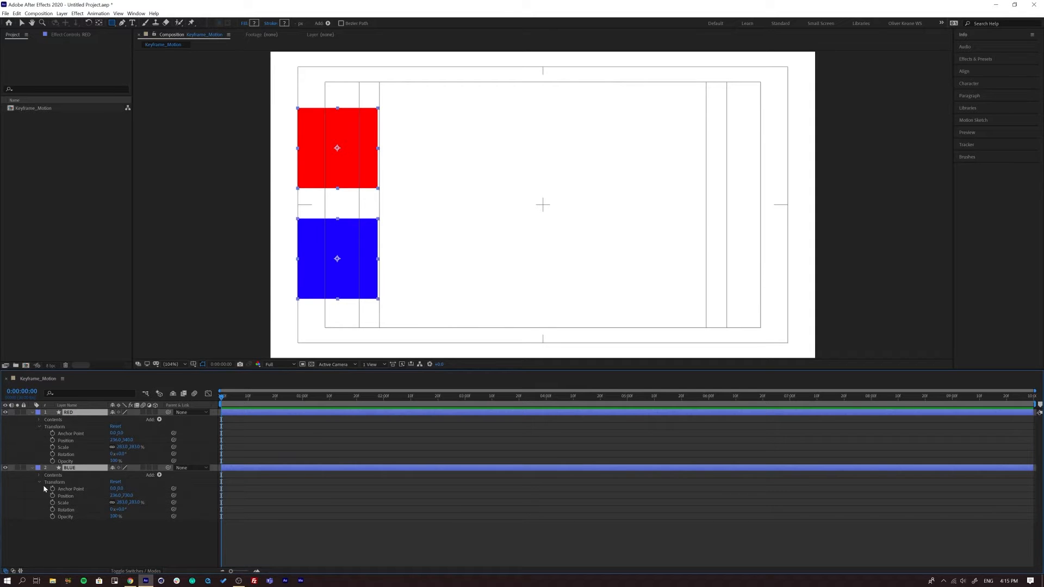
- Turn on Position keyframing for the RED and BLUE layers at 0:00:00:00
{"action": "left_click", "coordinate": [52, 440]}
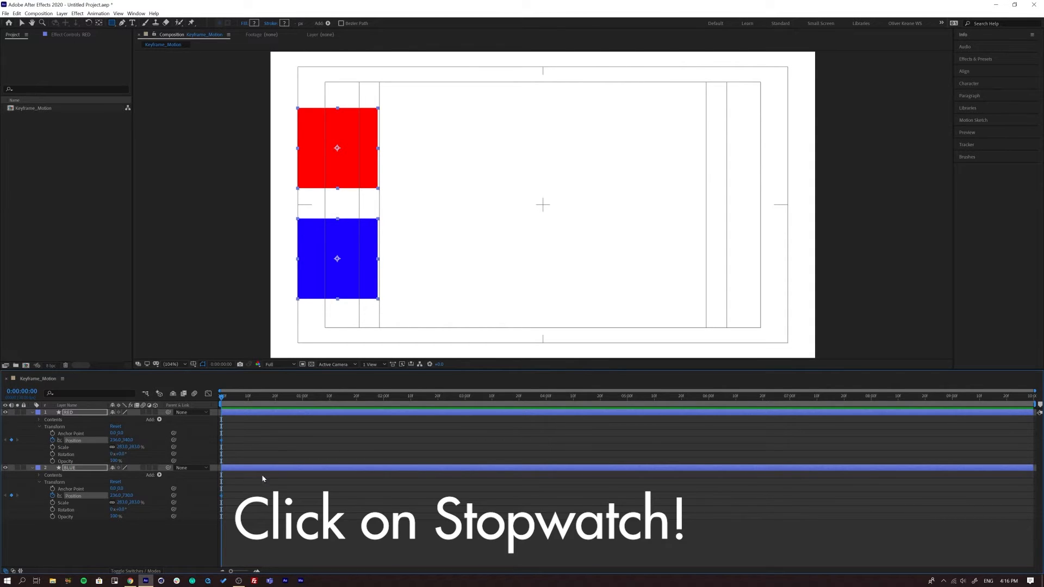
{"action": "left_click", "coordinate": [231, 400]}
{"action": "key", "text": "Home"}
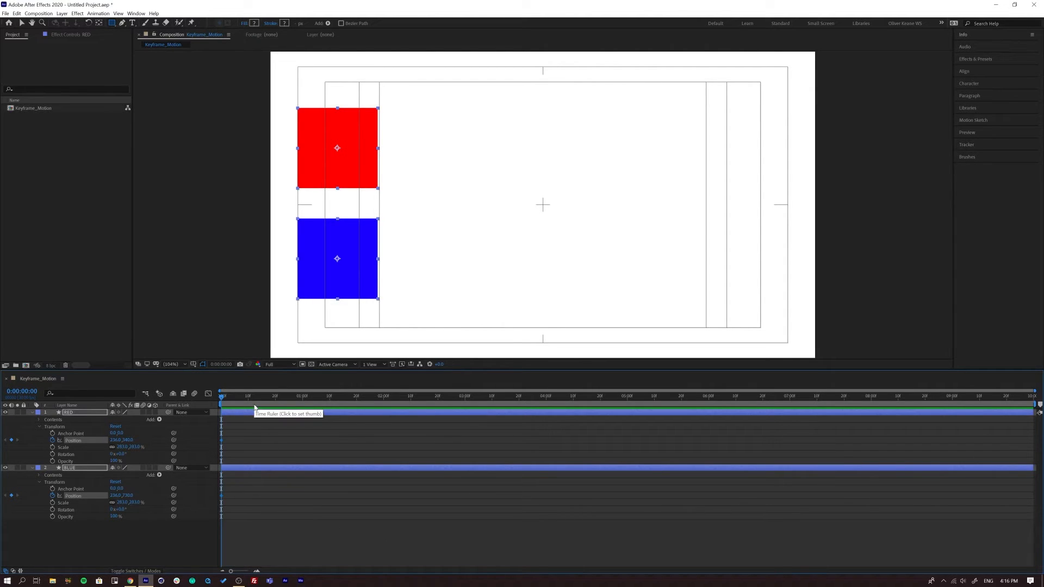
{"action": "key", "text": "space"}
{"action": "key", "text": "space"}
- At 0:00:01:00, move both squares horizontally across the frame until their outer edges meet the opposite action-safe guide
{"action": "left_click_drag", "start_coordinate": [227, 399], "coordinate": [304, 401]}
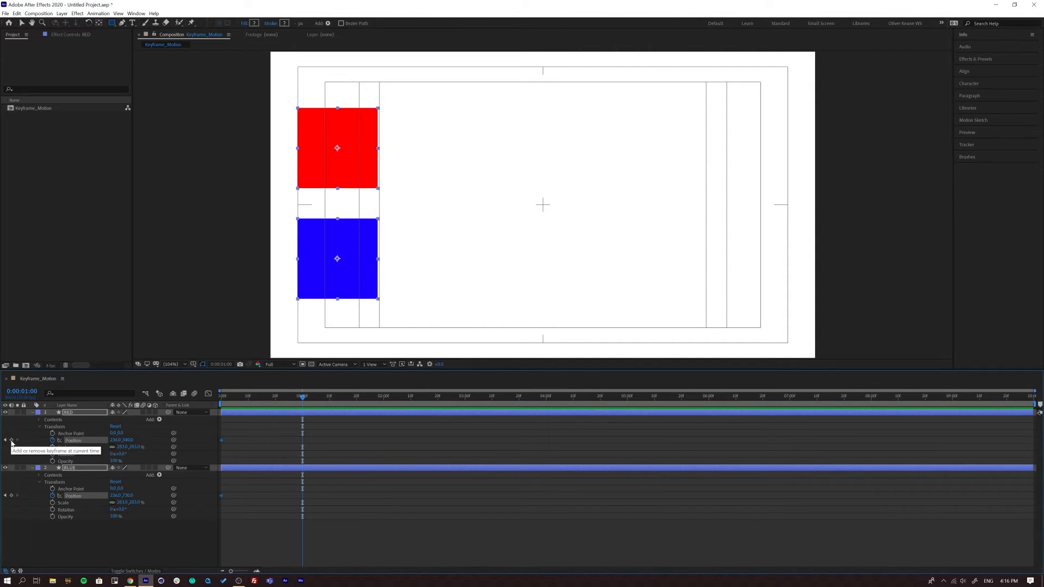
{"action": "left_click", "coordinate": [12, 440]}
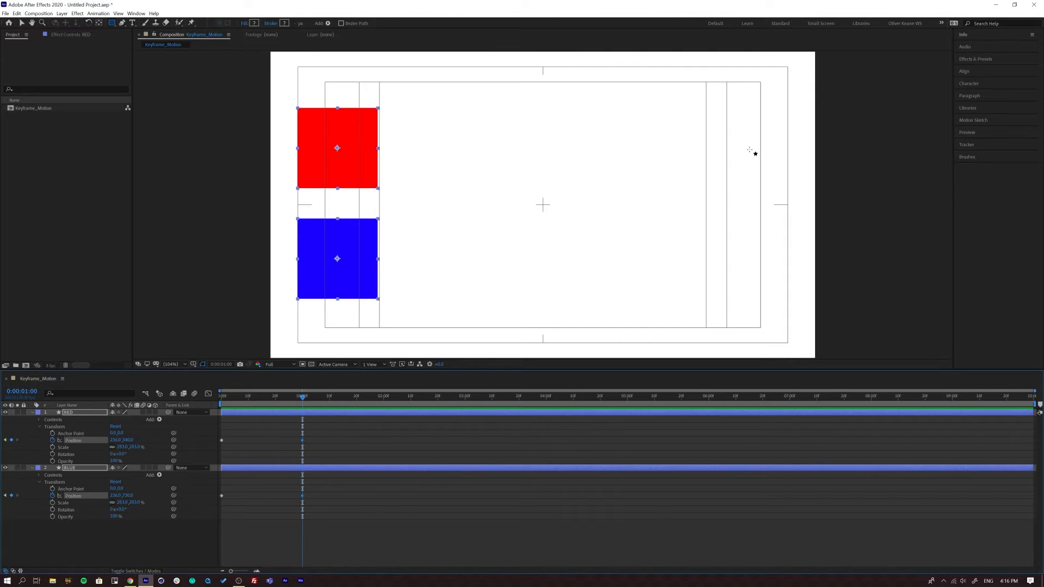
{"action": "key", "text": "ctrl+z"}
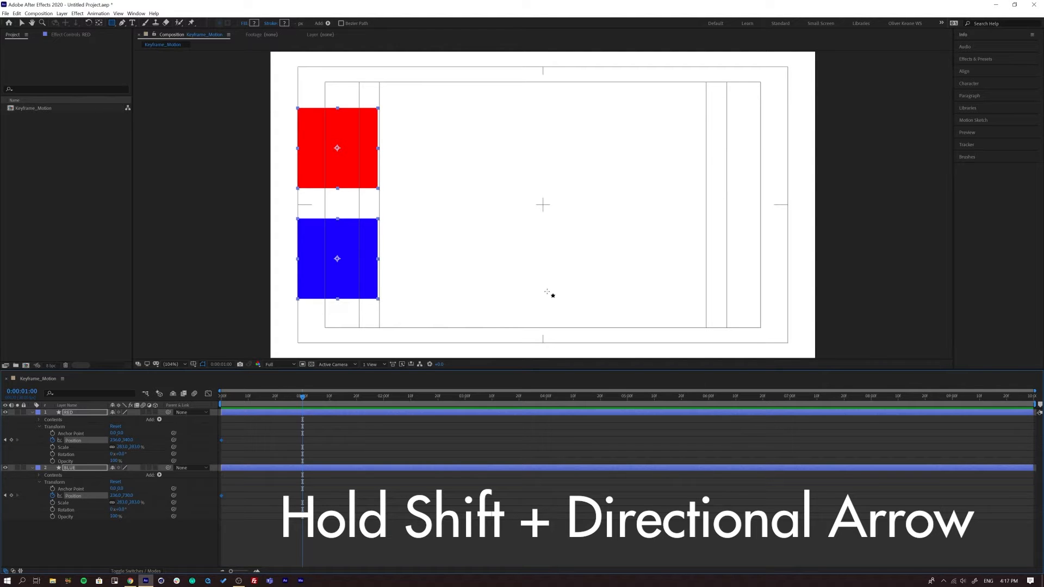
{"action": "key", "text": "shift+Right"}
{"action": "key", "text": "shift+Right"}
{"action": "key", "text": "shift+Right"}
{"action": "key", "text": "shift+Right"}
{"action": "key", "text": "shift+Right"}
{"action": "key", "text": "shift+Right"}
{"action": "key", "text": "shift+Right"}
{"action": "key", "text": "shift+Right"}
{"action": "key", "text": "shift+Right"}
{"action": "key", "text": "shift+Right"}
{"action": "key", "text": "shift+Right"}
{"action": "key", "text": "shift+Right"}
{"action": "key", "text": "shift+Right"}
{"action": "key", "text": "shift+Right"}
{"action": "key", "text": "shift+Right"}
{"action": "key", "text": "shift+Right"}
{"action": "key", "text": "shift+Right"}
{"action": "key", "text": "shift+Right"}
{"action": "key", "text": "shift+Right"}
{"action": "key", "text": "shift+Right"}
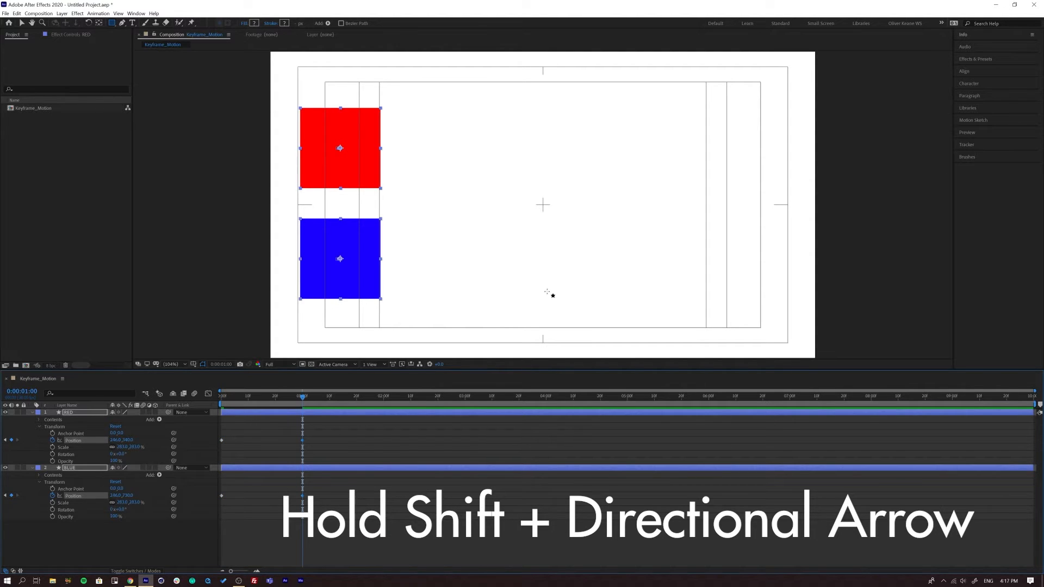
{"action": "key", "text": "shift+Right"}
{"action": "key", "text": "shift+Right"}
{"action": "key", "text": "shift+Right"}
{"action": "key", "text": "shift+Right"}
{"action": "key", "text": "shift+Right"}
{"action": "key", "text": "shift+Right"}
{"action": "key", "text": "shift+Right"}
{"action": "key", "text": "shift+Right"}
{"action": "key", "text": "shift+Right"}
{"action": "key", "text": "shift+Right"}
{"action": "key", "text": "shift+Right"}
{"action": "key", "text": "shift+Right"}
{"action": "key", "text": "shift+Right"}
{"action": "key", "text": "shift+Right"}
{"action": "key", "text": "shift+Right"}
{"action": "key", "text": "shift+Right"}
{"action": "key", "text": "shift+Right"}
{"action": "key", "text": "shift+Right"}
{"action": "key", "text": "shift+Right"}
{"action": "key", "text": "shift+Right"}
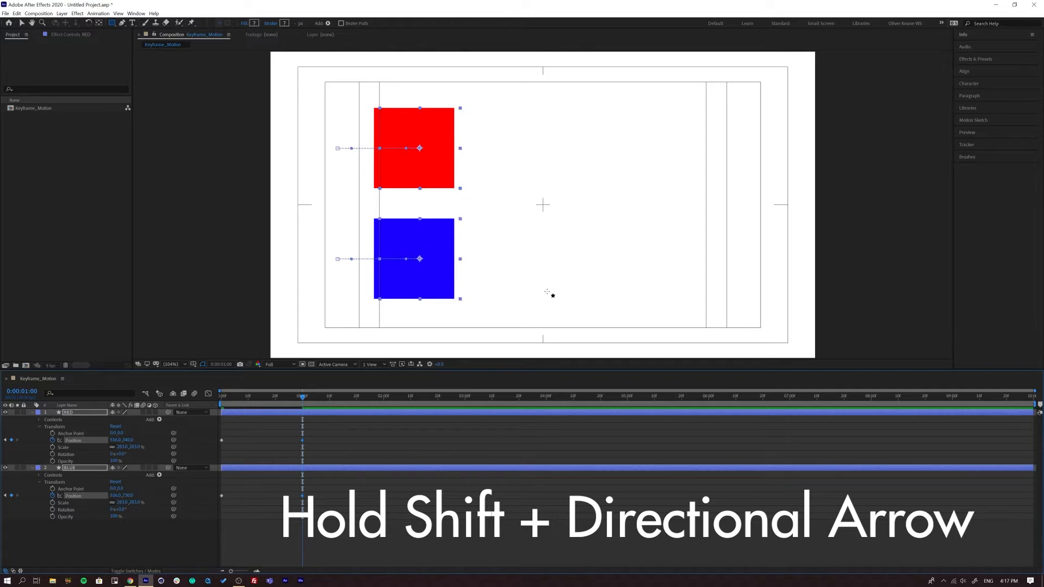
{"action": "key", "text": "shift+Right"}
{"action": "key", "text": "shift+Right"}
{"action": "key", "text": "shift+Right"}
{"action": "key", "text": "shift+Right"}
{"action": "key", "text": "shift+Right"}
{"action": "key", "text": "shift+Right"}
{"action": "key", "text": "shift+Right"}
{"action": "key", "text": "shift+Right"}
{"action": "key", "text": "shift+Right"}
{"action": "key", "text": "shift+Right"}
{"action": "key", "text": "shift+Right"}
{"action": "key", "text": "shift+Right"}
{"action": "key", "text": "shift+Right"}
{"action": "key", "text": "shift+Right"}
{"action": "key", "text": "shift+Right"}
{"action": "key", "text": "shift+Right"}
{"action": "key", "text": "shift+Right"}
{"action": "key", "text": "shift+Right"}
{"action": "key", "text": "shift+Right"}
{"action": "key", "text": "shift+Right"}
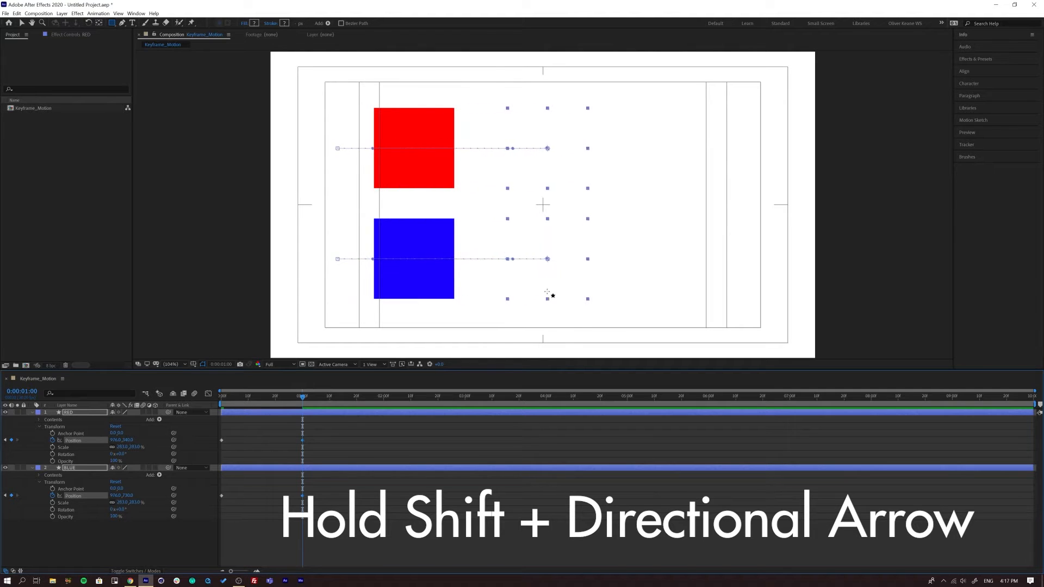
{"action": "key", "text": "shift+Right"}
{"action": "key", "text": "shift+Right"}
{"action": "key", "text": "shift+Right"}
{"action": "key", "text": "shift+Right"}
{"action": "key", "text": "shift+Right"}
{"action": "key", "text": "shift+Right"}
{"action": "key", "text": "shift+Right"}
{"action": "key", "text": "shift+Right"}
{"action": "key", "text": "shift+Right"}
{"action": "key", "text": "shift+Right"}
{"action": "key", "text": "shift+Right"}
{"action": "key", "text": "shift+Right"}
{"action": "key", "text": "shift+Right"}
{"action": "key", "text": "shift+Right"}
{"action": "key", "text": "shift+Right"}
{"action": "key", "text": "shift+Right"}
{"action": "key", "text": "shift+Right"}
{"action": "key", "text": "shift+Right"}
{"action": "key", "text": "shift+Right"}
{"action": "key", "text": "shift+Right"}
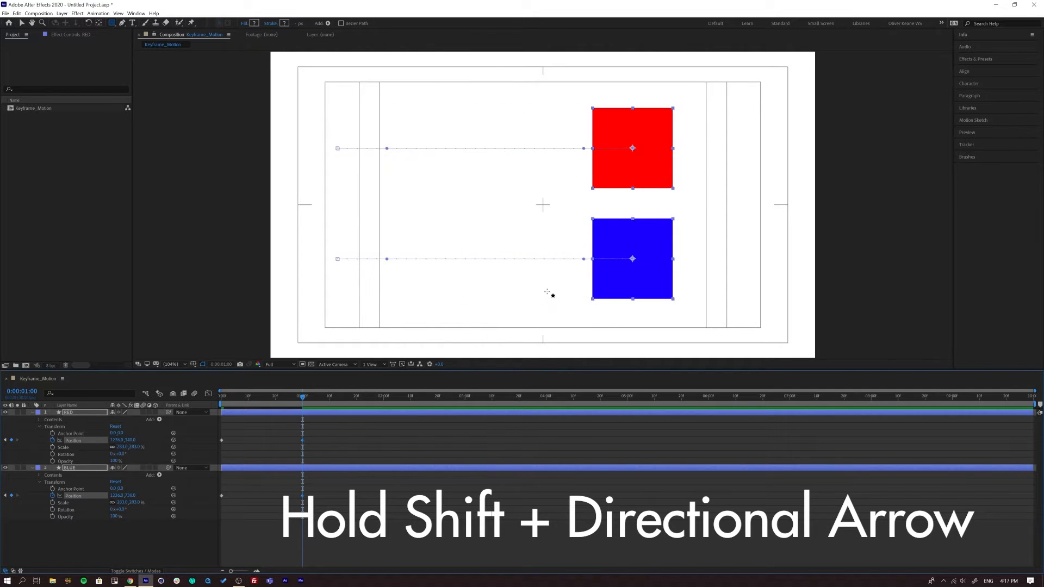
{"action": "key", "text": "shift+Right"}
{"action": "key", "text": "shift+Right"}
{"action": "key", "text": "shift+Right"}
{"action": "key", "text": "shift+Right"}
{"action": "key", "text": "shift+Right"}
{"action": "key", "text": "shift+Right"}
{"action": "key", "text": "shift+Right"}
{"action": "key", "text": "shift+Right"}
{"action": "key", "text": "shift+Right"}
{"action": "key", "text": "shift+Right"}
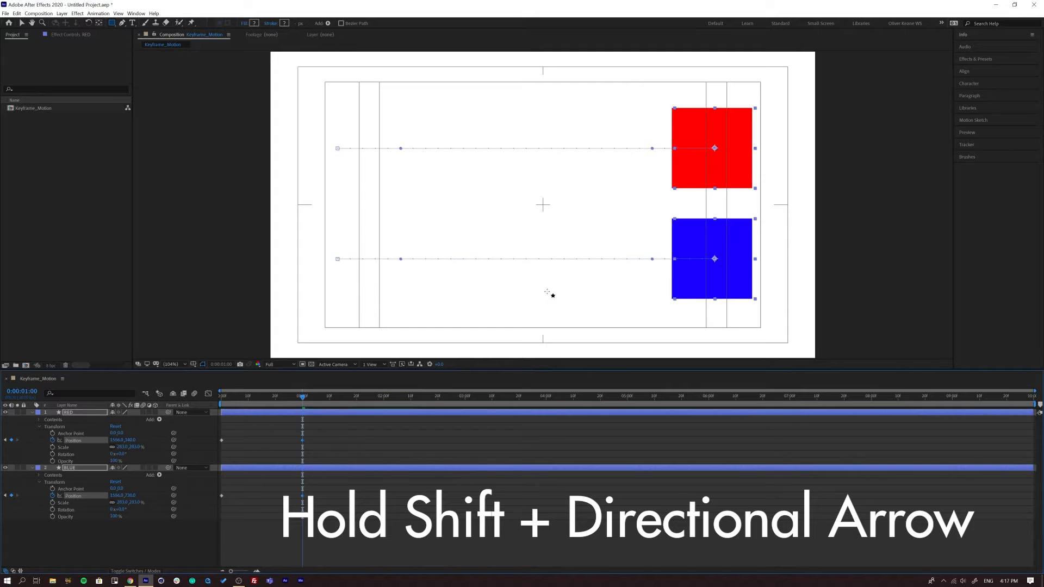
{"action": "key", "text": "shift+Right"}
{"action": "key", "text": "shift+Right"}
{"action": "key", "text": "shift+Right"}
{"action": "key", "text": "shift+Right"}
{"action": "key", "text": "shift+Right"}
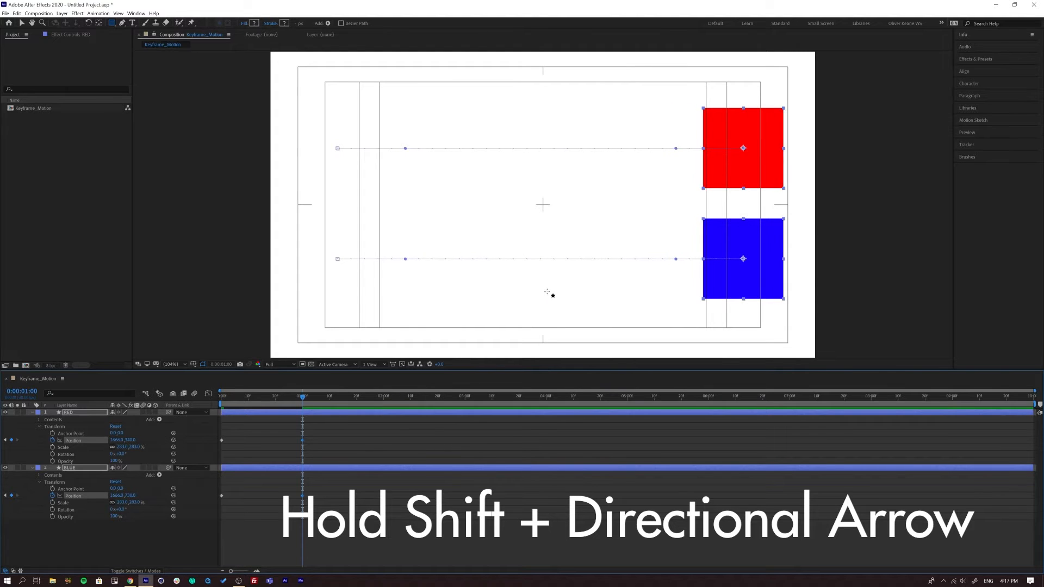
{"action": "key", "text": "Left"}
{"action": "key", "text": "Left"}
{"action": "key", "text": "Left"}
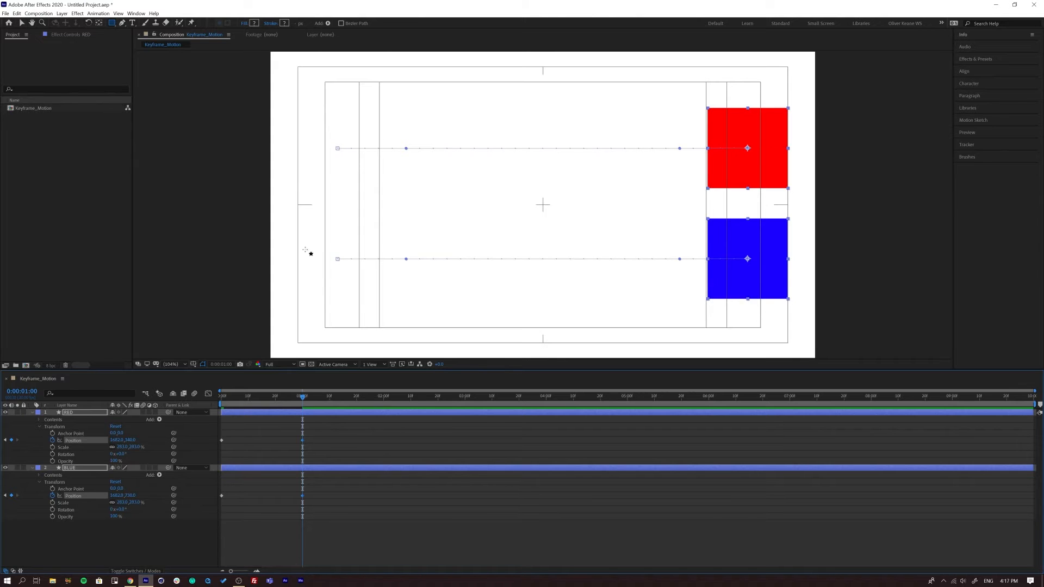
- Play the motion of both squares from the beginning and check their positions at 0:00:01:00 and 0:00:00:00
{"action": "left_click_drag", "start_coordinate": [302, 399], "coordinate": [199, 395]}
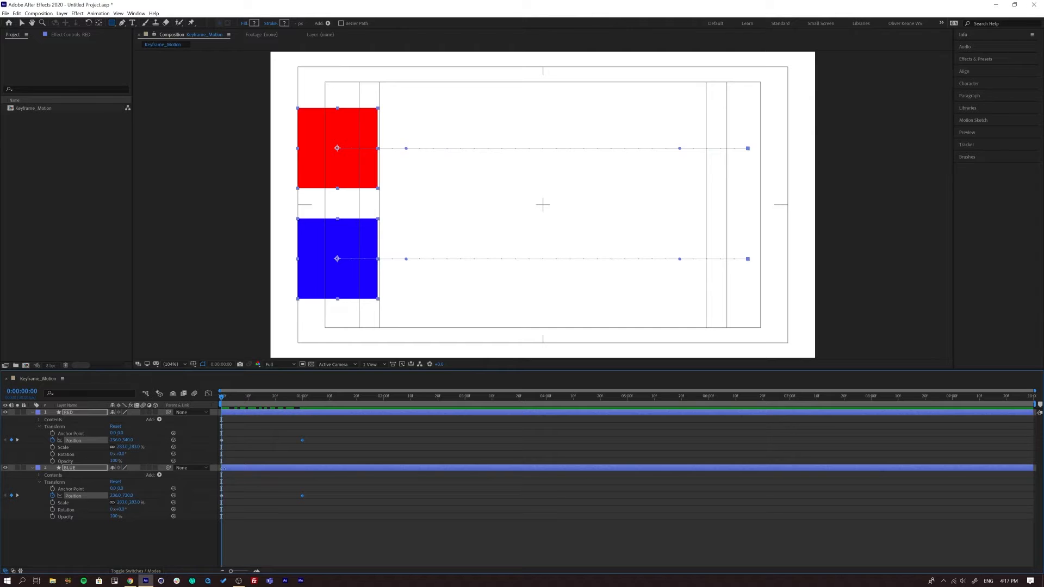
{"action": "mouse_move", "coordinate": [225, 400]}
{"action": "left_mouse_down"}
{"action": "mouse_move", "coordinate": [308, 403]}
{"action": "mouse_move", "coordinate": [223, 401]}
{"action": "left_mouse_up"}
{"action": "key", "text": "space"}
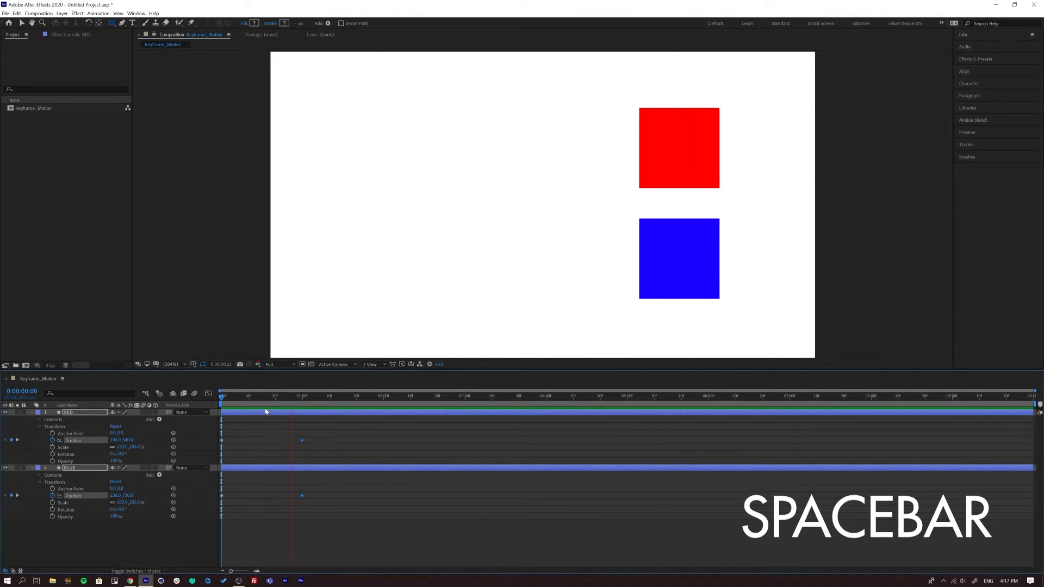
{"action": "key", "text": "space"}
{"action": "key", "text": "space"}
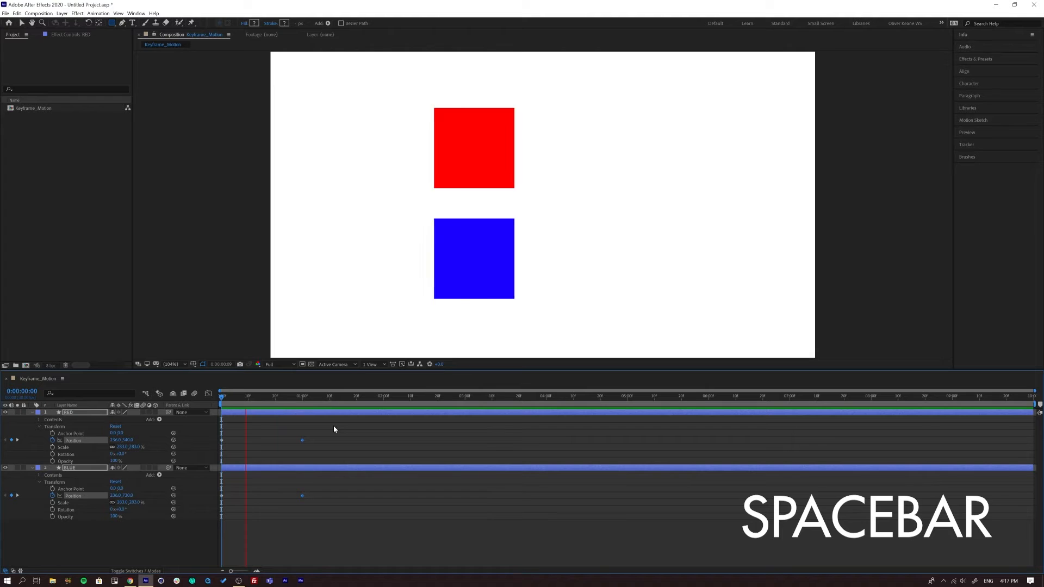
{"action": "key", "text": "space"}
{"action": "key", "text": "space"}
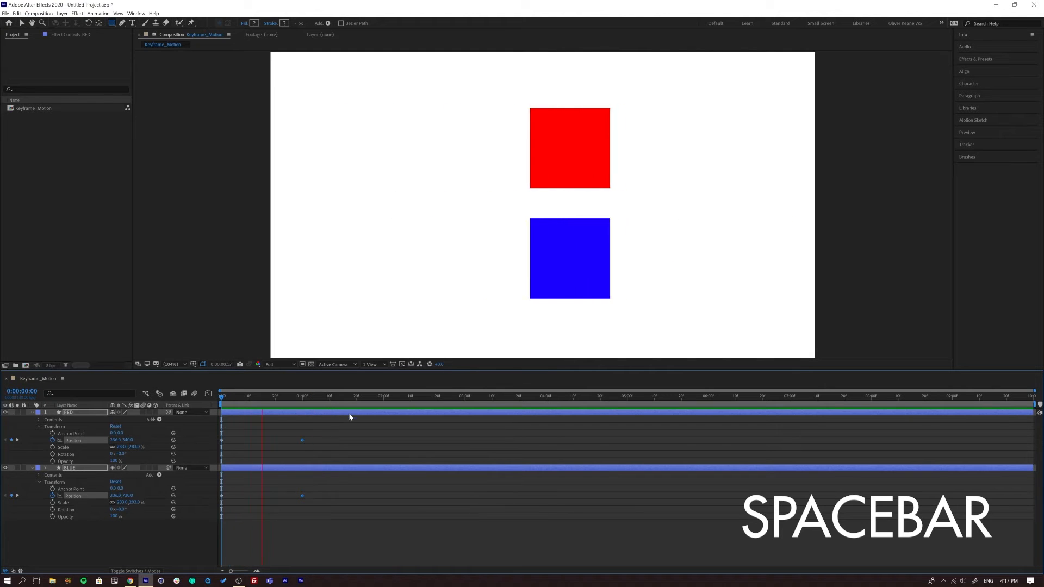
{"action": "key", "text": "space"}
{"action": "left_click_drag", "start_coordinate": [240, 398], "coordinate": [212, 400]}
{"action": "key", "text": "space"}
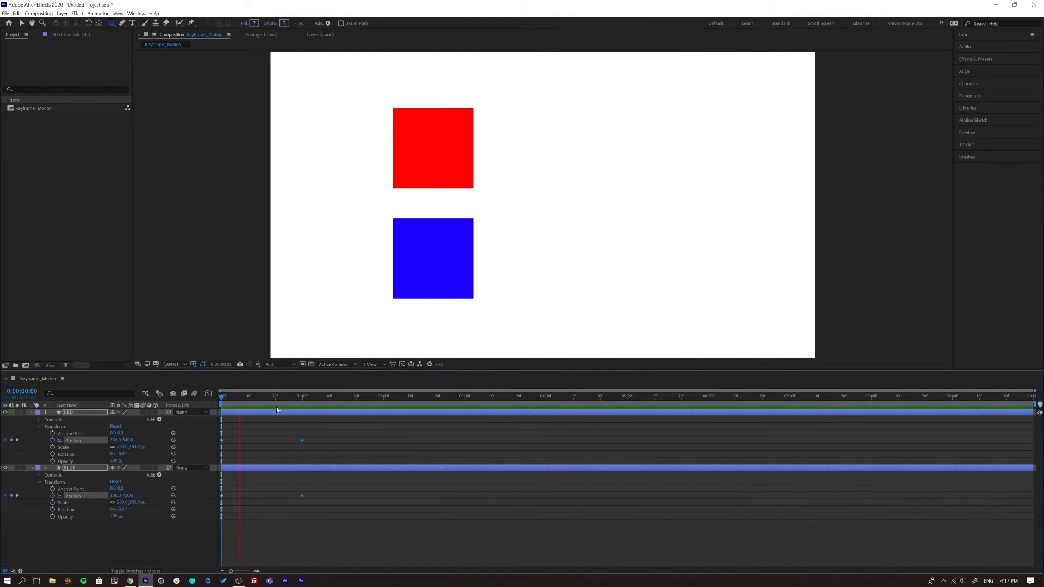
{"action": "key", "text": "space"}
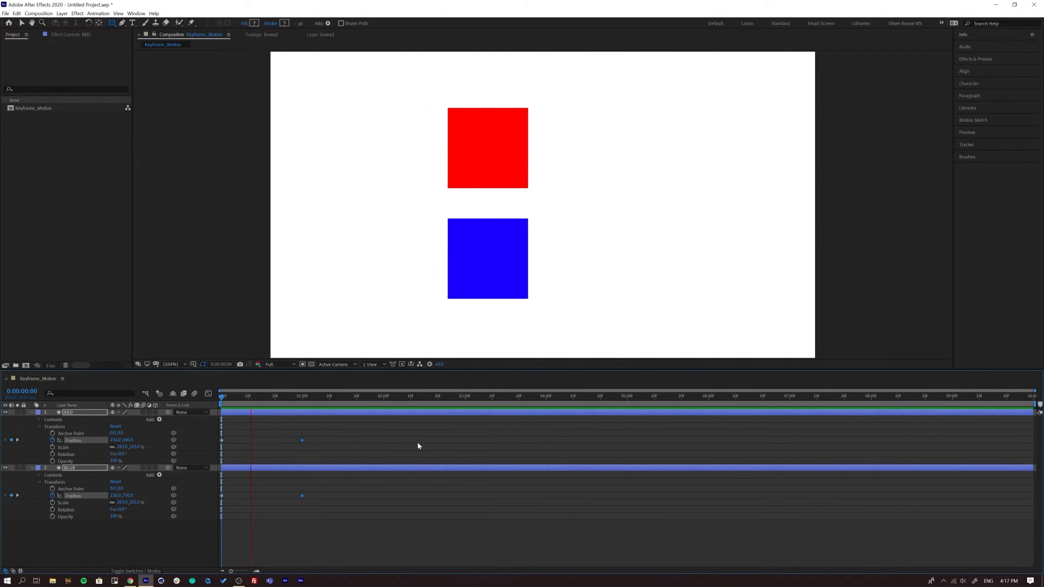
{"action": "left_click", "coordinate": [301, 399]}
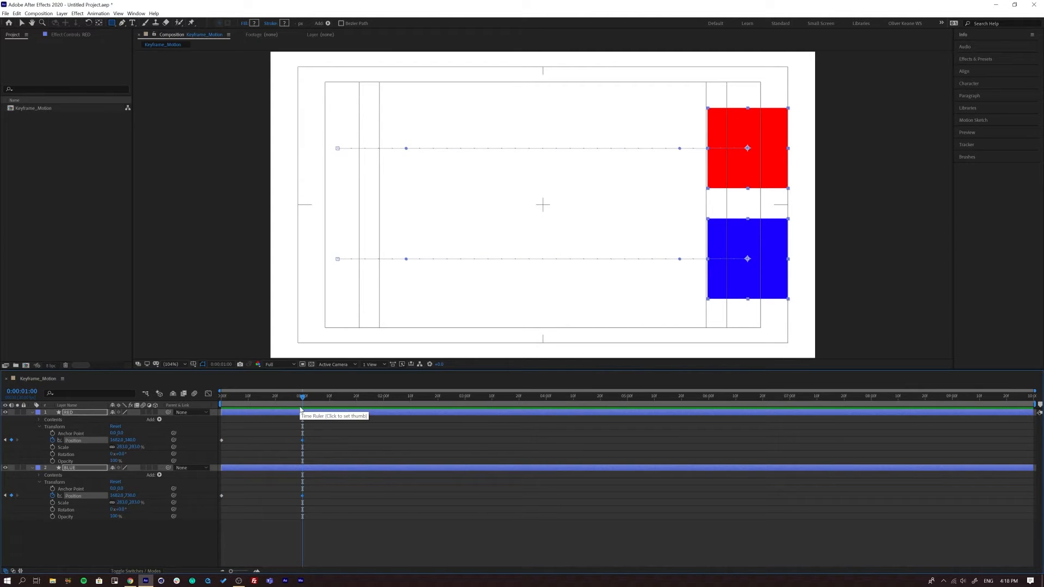
{"action": "left_click_drag", "start_coordinate": [289, 394], "coordinate": [185, 396]}
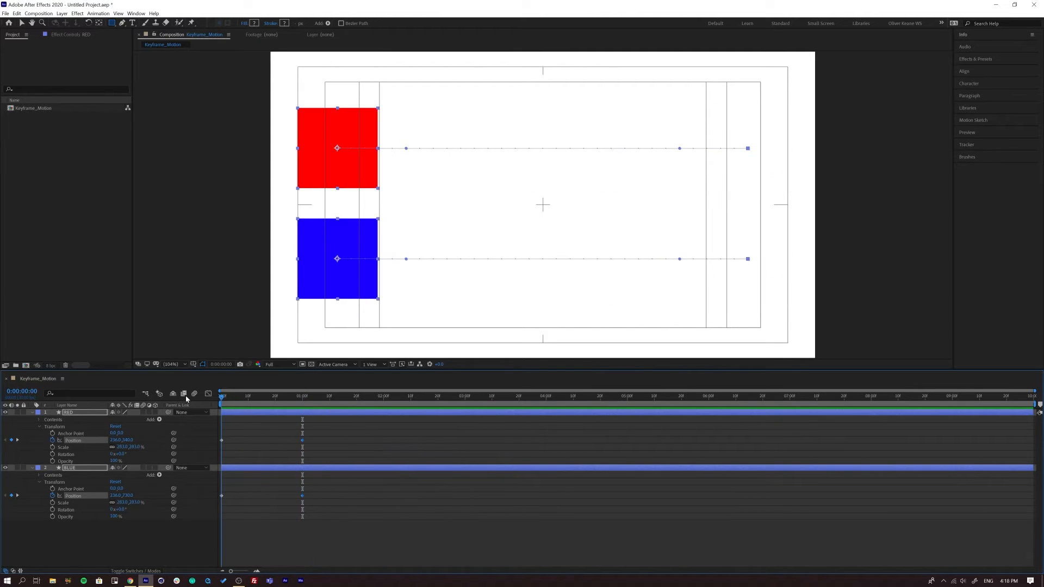
- Delete the RED and BLUE Position keyframes at 0:00:01:00 and place the current time at 0:00:01:00
{"action": "left_click", "coordinate": [337, 435]}
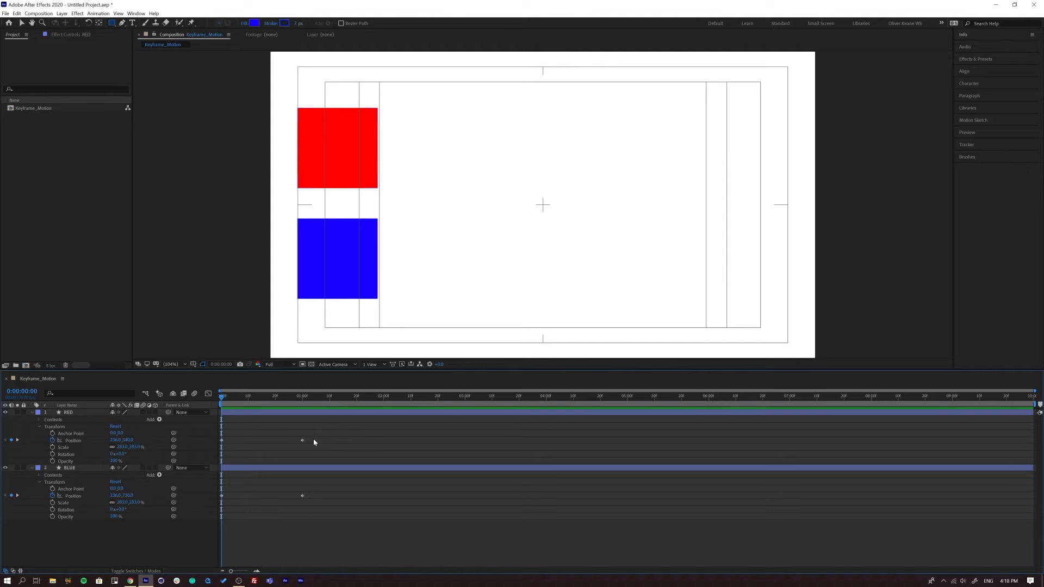
{"action": "left_click_drag", "start_coordinate": [325, 437], "coordinate": [291, 501]}
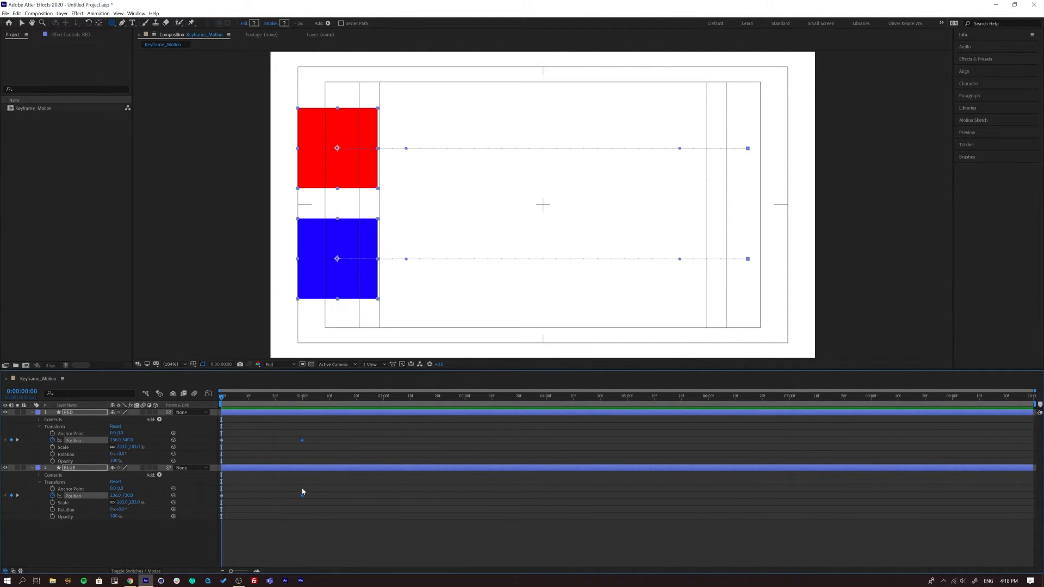
{"action": "key", "text": "BackSpace"}
{"action": "left_click_drag", "start_coordinate": [236, 401], "coordinate": [304, 404]}
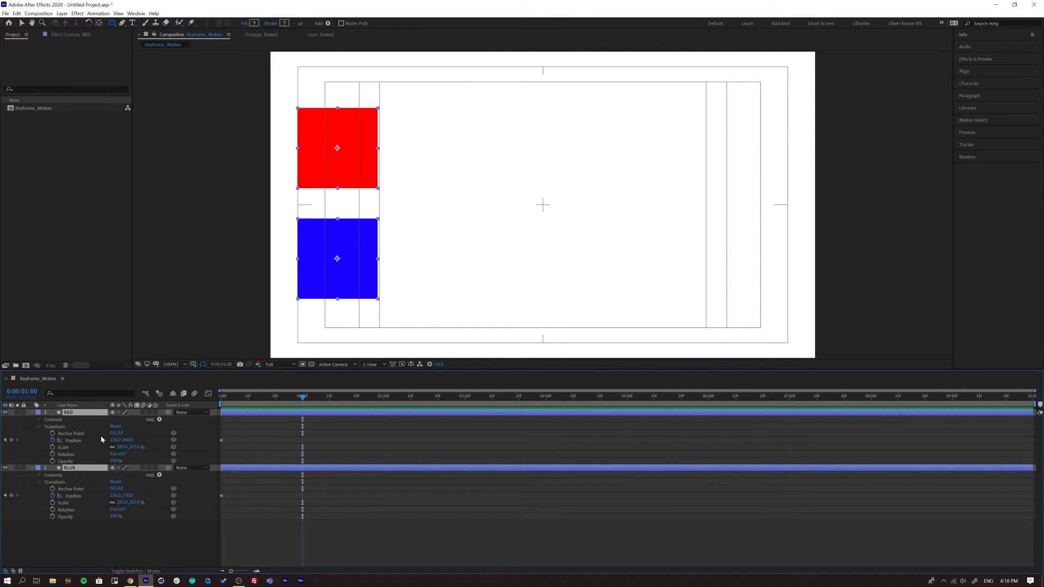
- Try moving both squares across the frame, by changing the Position value and by moving them in the composition, and undo each attempt
{"action": "left_click_drag", "start_coordinate": [112, 441], "coordinate": [543, 468]}
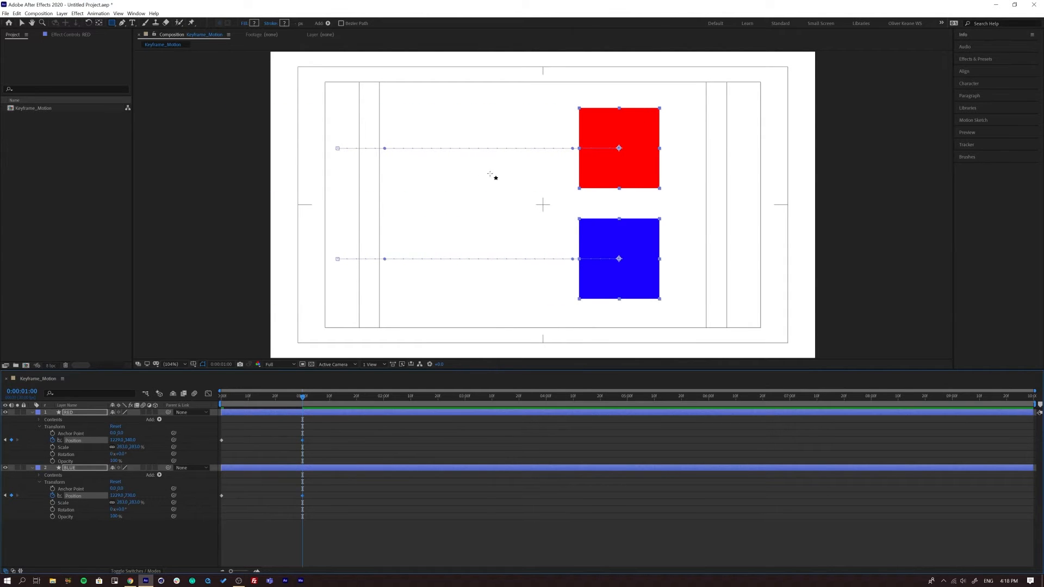
{"action": "key", "text": "ctrl+z"}
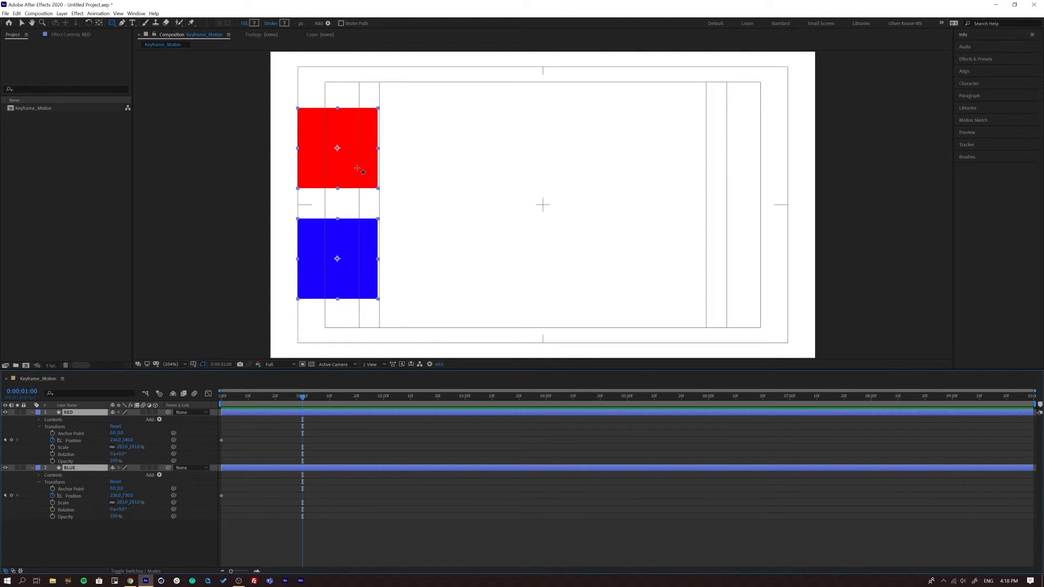
{"action": "key", "text": "v"}
{"action": "left_click_drag", "start_coordinate": [357, 169], "coordinate": [633, 134]}
{"action": "key", "text": "ctrl+z"}
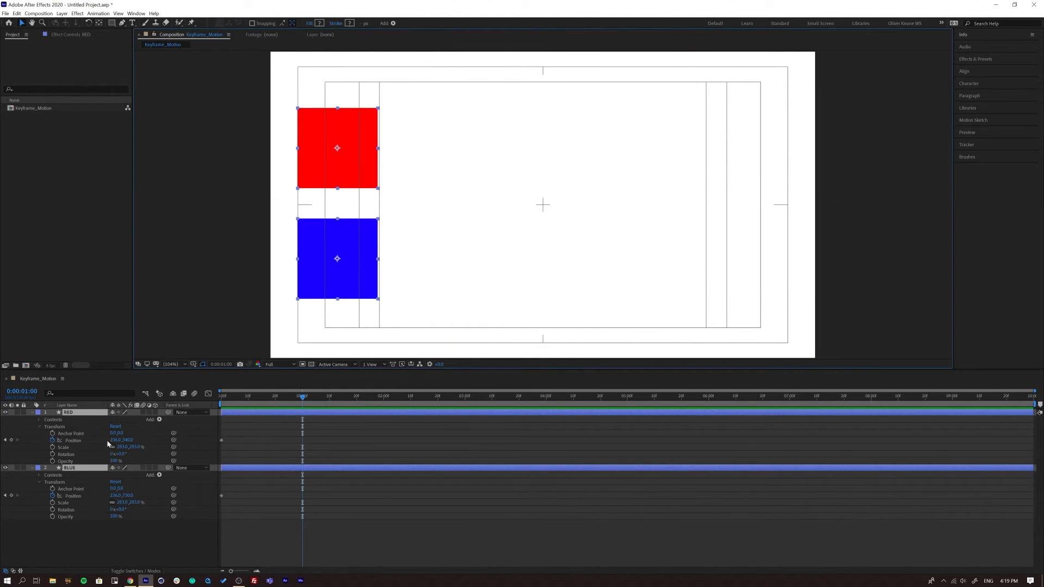
{"action": "left_click_drag", "start_coordinate": [113, 441], "coordinate": [440, 440]}
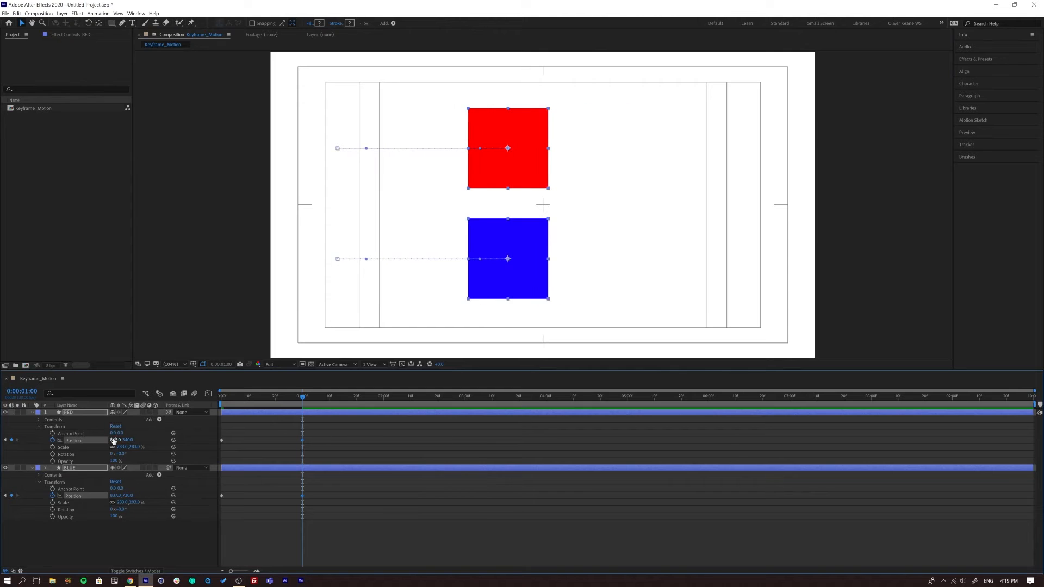
{"action": "key", "text": "ctrl+z"}
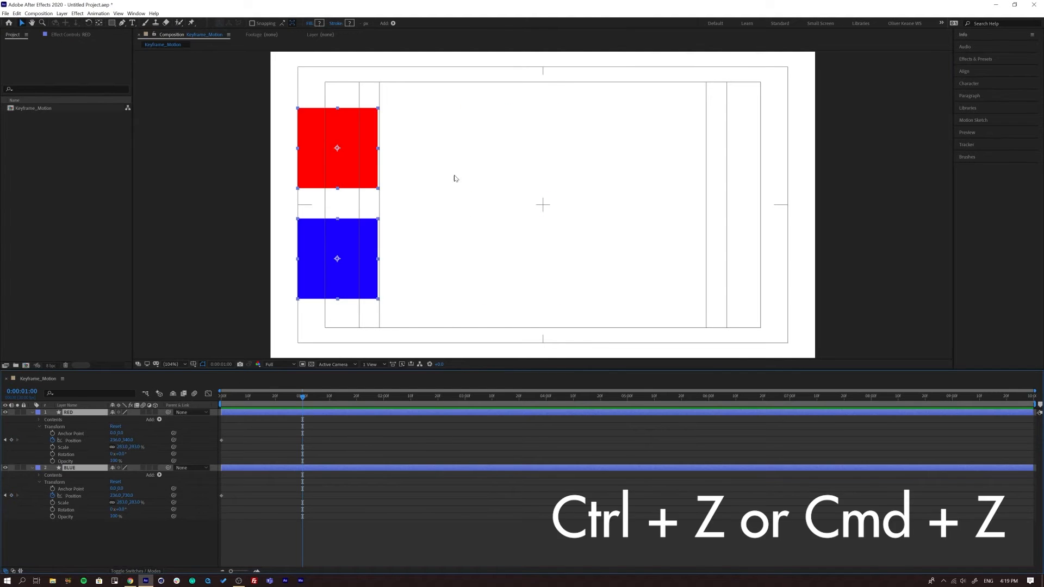
- Increase the X Position of both squares at 0:00:01:00 until their outer edges meet the opposite action-safe guide
{"action": "left_click", "coordinate": [115, 440]}
{"action": "left_click_drag", "start_coordinate": [160, 439], "coordinate": [699, 434]}
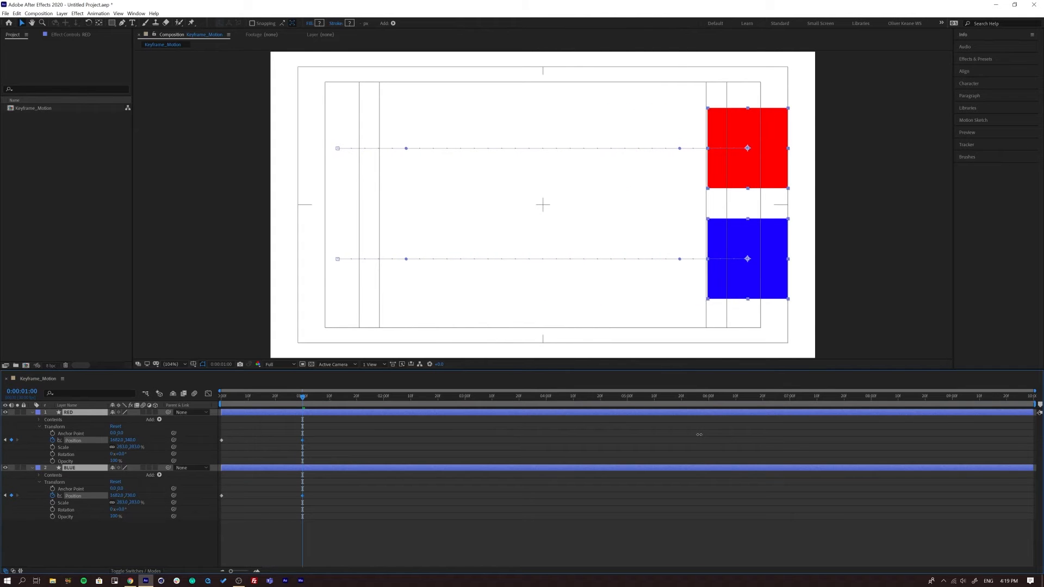
- Start and stop the preview from 0:00:00:00 several times to check the motion of both squares
{"action": "key", "text": "space"}
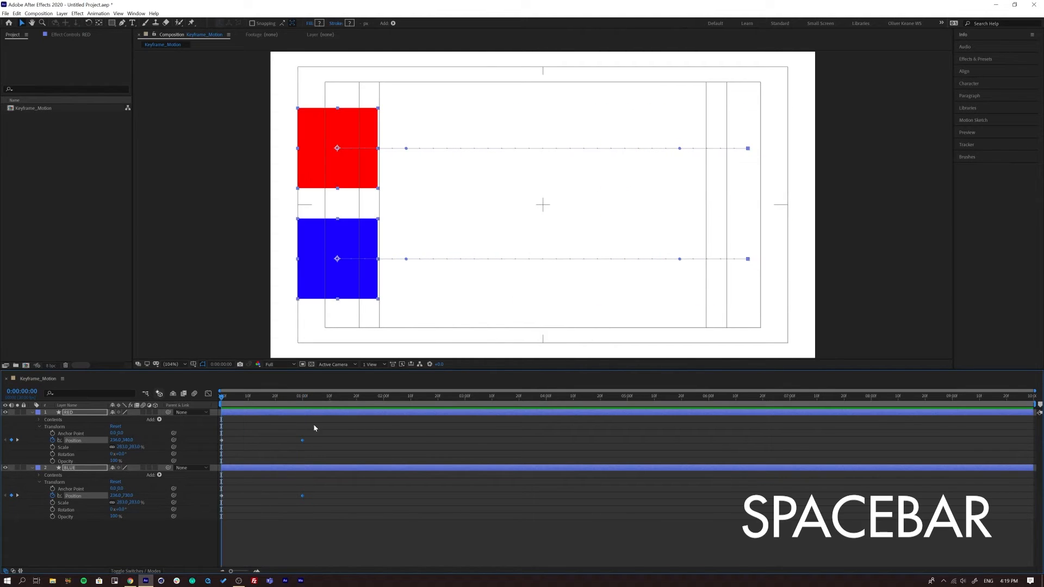
{"action": "key", "text": "space"}
{"action": "left_click_drag", "start_coordinate": [261, 399], "coordinate": [168, 404]}
{"action": "key", "text": "space"}
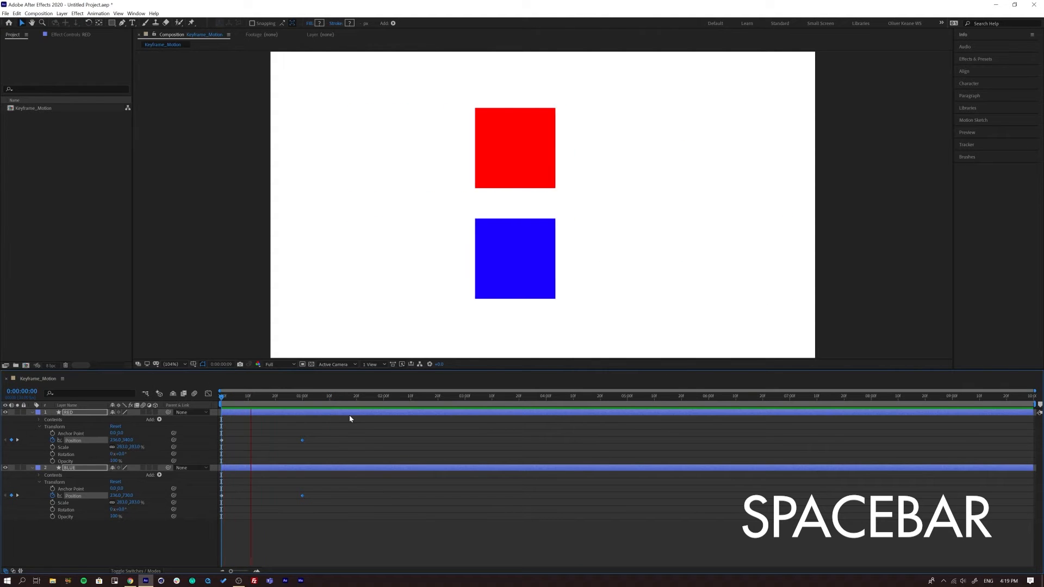
{"action": "key", "text": "space"}
{"action": "key", "text": "space"}
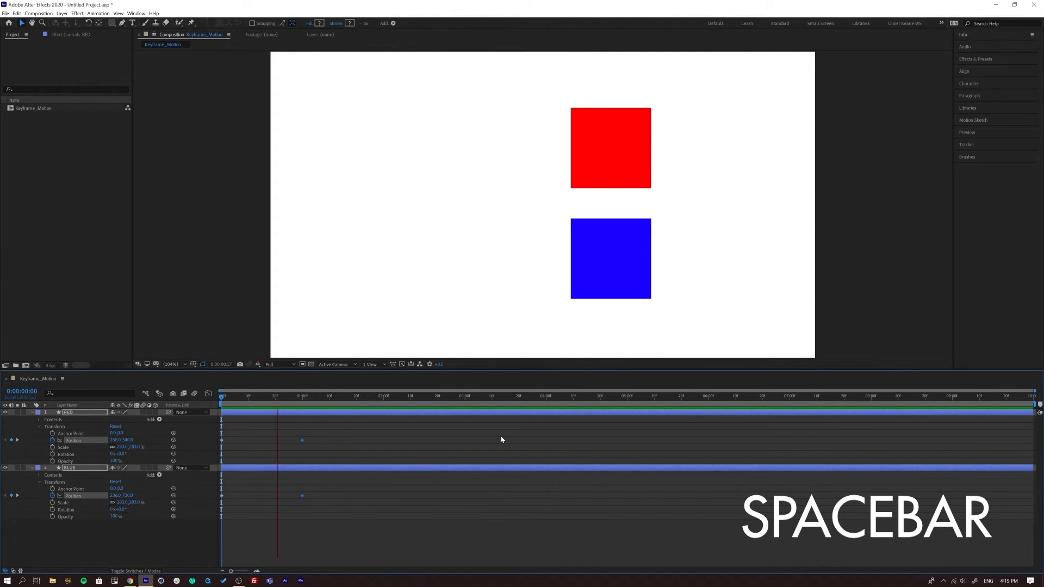
{"action": "key", "text": "space"}
{"action": "key", "text": "space"}
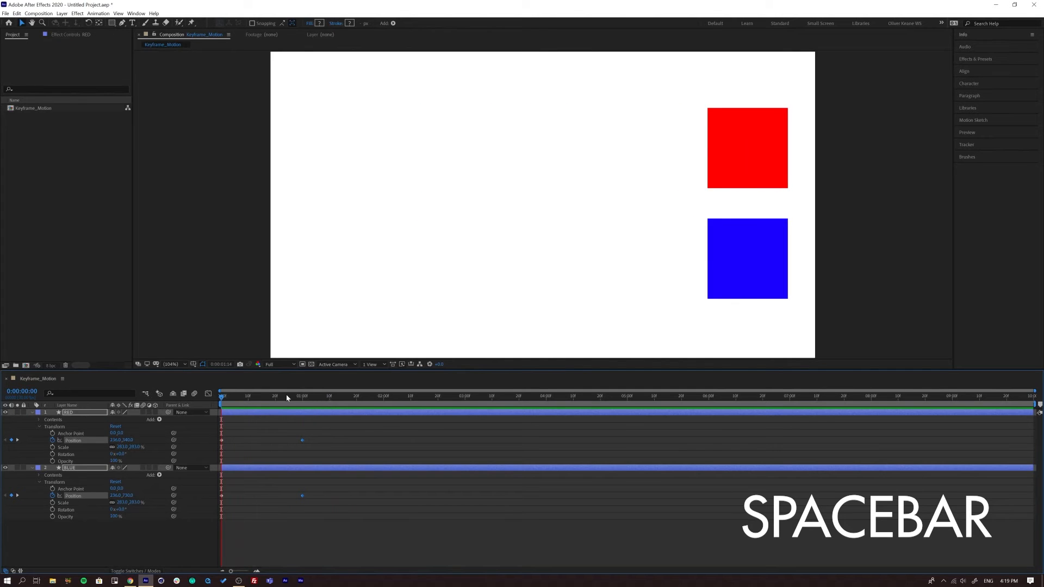
{"action": "key", "text": "space"}
{"action": "key", "text": "space"}
{"action": "key", "text": "space"}
- End the work area at 0:00:02:00 and trim the composition to the work area
{"action": "left_click_drag", "start_coordinate": [690, 397], "coordinate": [383, 409]}
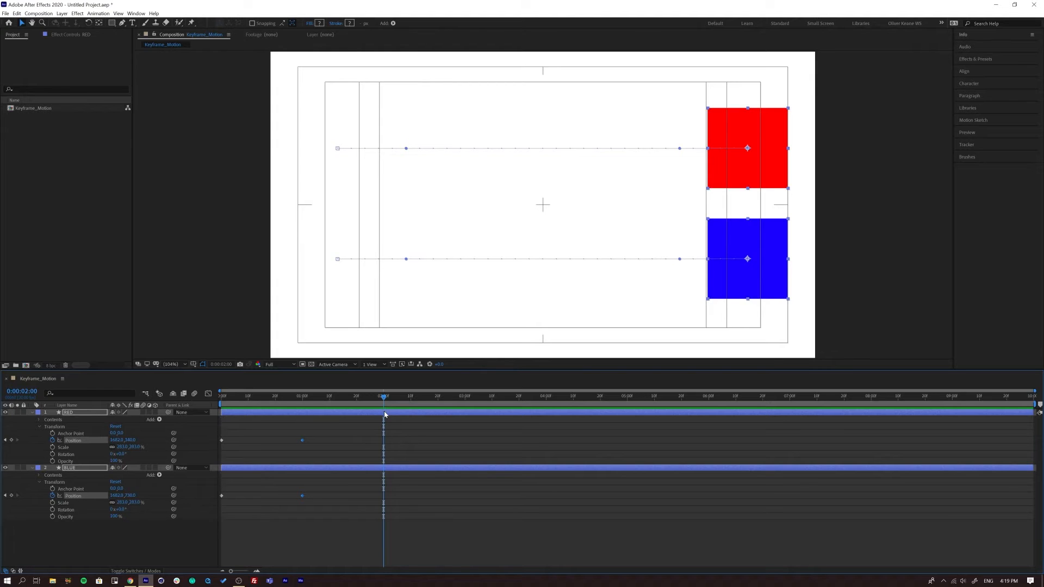
{"action": "key", "text": "n"}
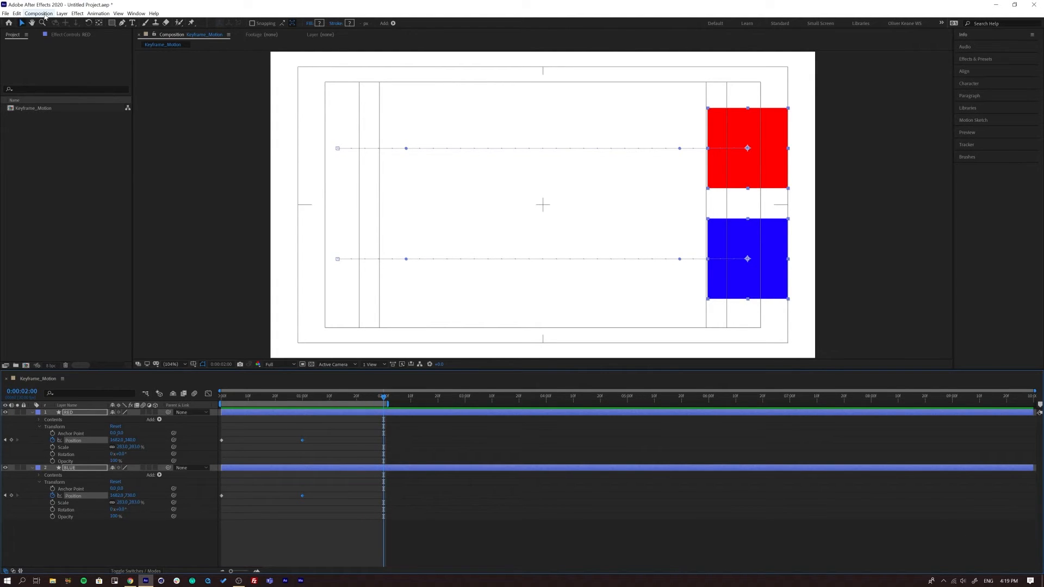
{"action": "left_click", "coordinate": [45, 15]}
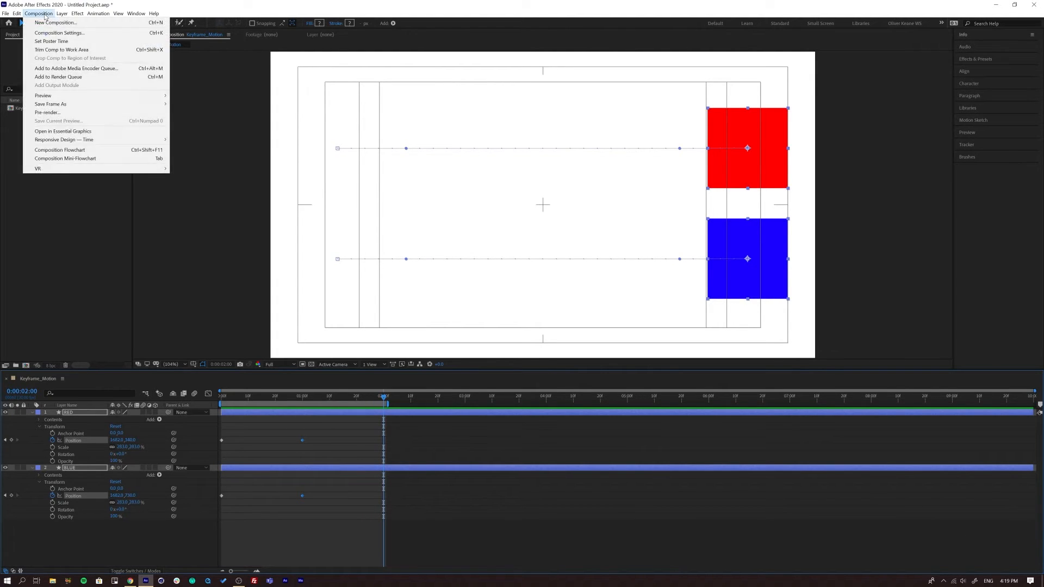
{"action": "left_click", "coordinate": [60, 52]}
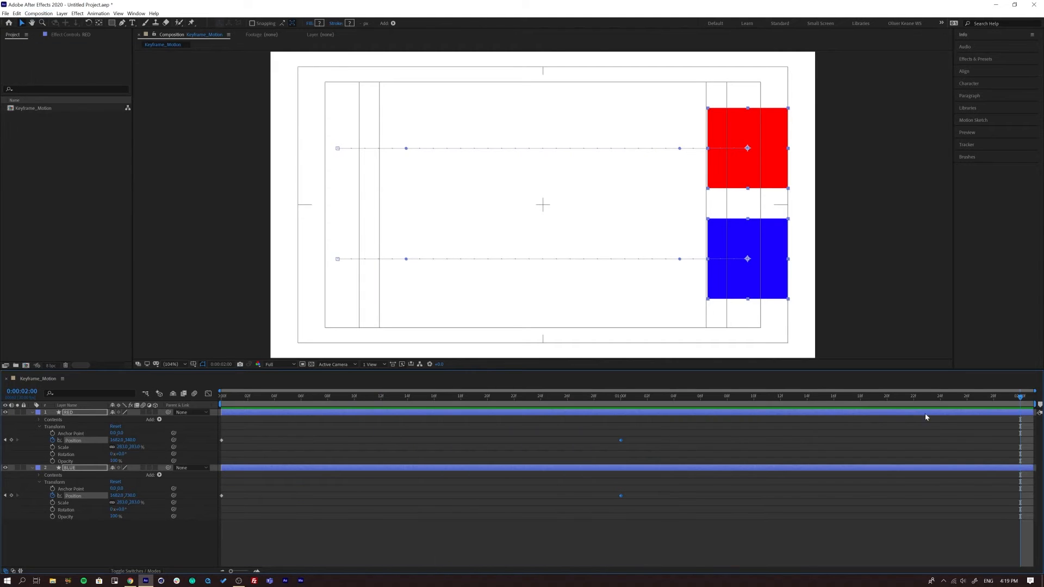
- End the work area at 0:00:01:18 and trim the composition to it
{"action": "mouse_move", "coordinate": [947, 396]}
{"action": "left_mouse_down"}
{"action": "mouse_move", "coordinate": [330, 405]}
{"action": "mouse_move", "coordinate": [876, 405]}
{"action": "mouse_move", "coordinate": [859, 404]}
{"action": "left_mouse_up"}
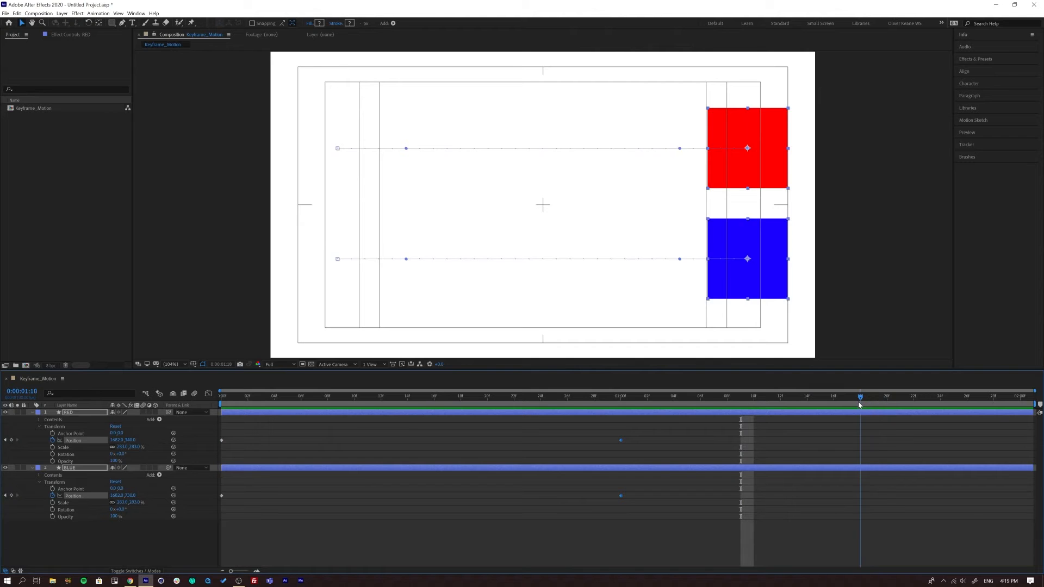
{"action": "key", "text": "n"}
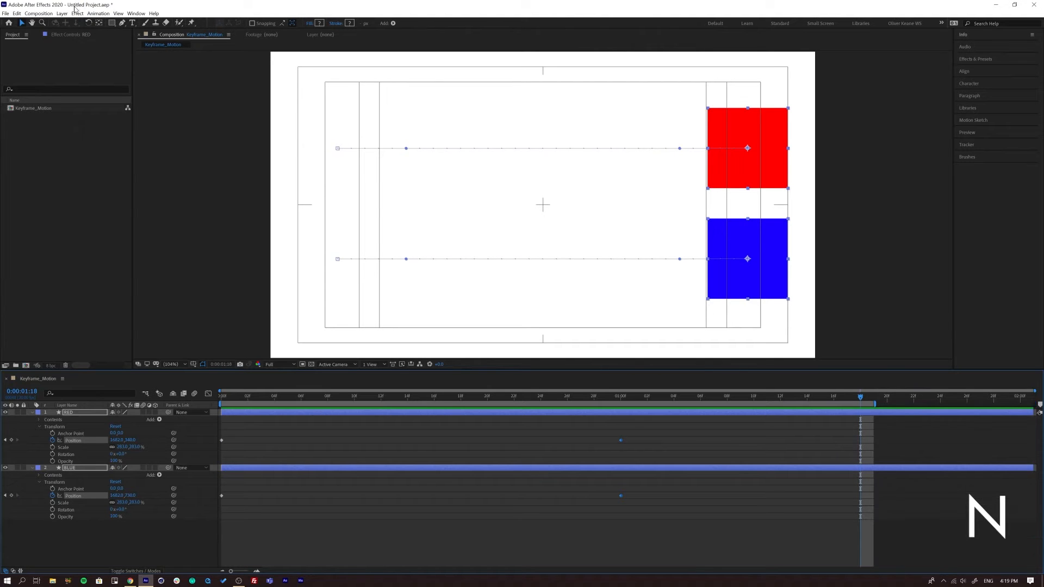
{"action": "left_click", "coordinate": [48, 13]}
{"action": "left_click", "coordinate": [61, 50]}
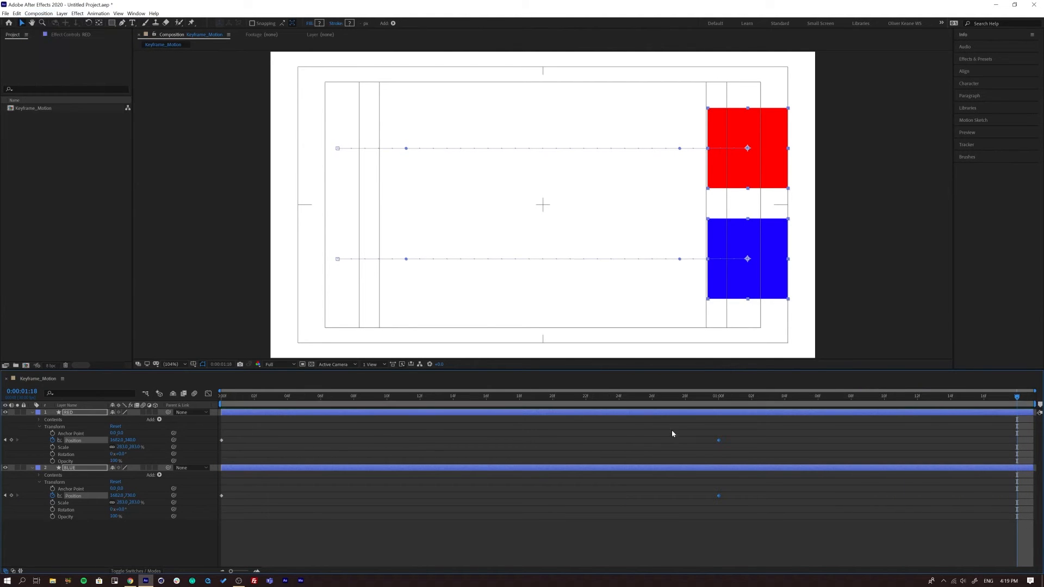
- Play the motion in the trimmed composition and return the current time to 0:00:00:00
{"action": "key", "text": "space"}
{"action": "key", "text": "space"}
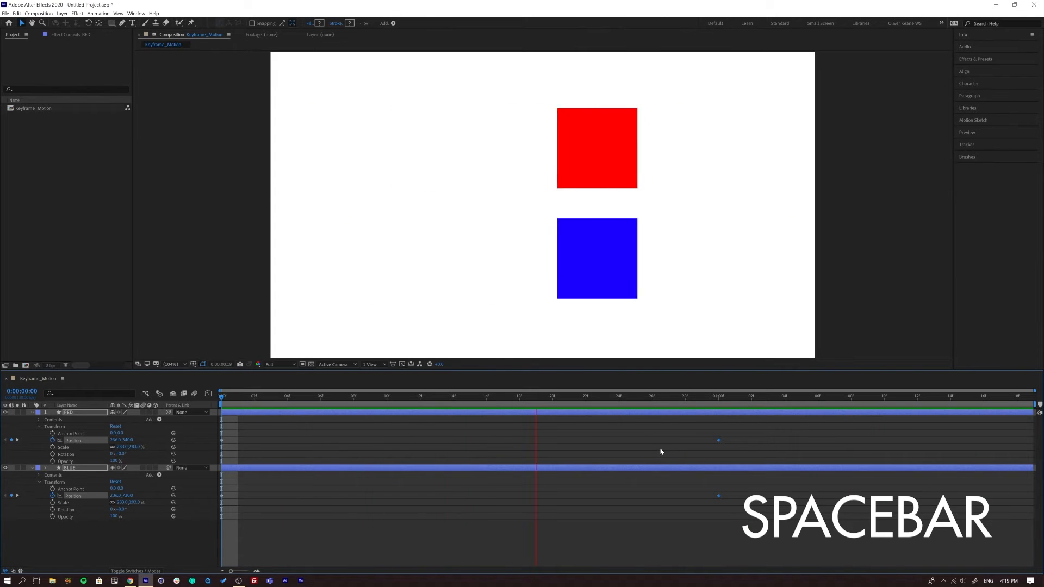
{"action": "key", "text": "space"}
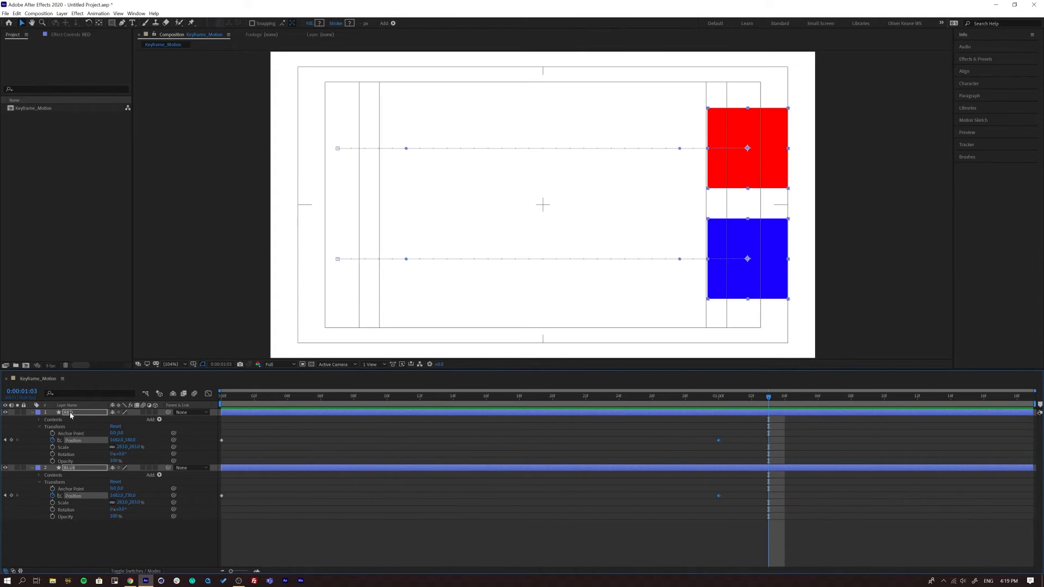
{"action": "left_click", "coordinate": [223, 403]}
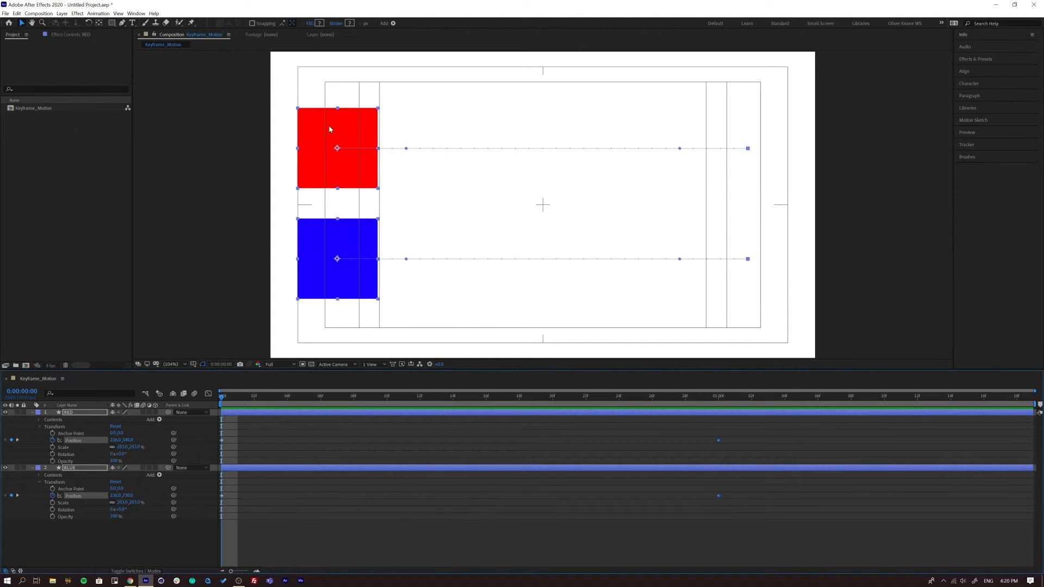
- Select only the RED layer and turn on Scale keyframing for it at 0:00:00:00
{"action": "left_click", "coordinate": [75, 542]}
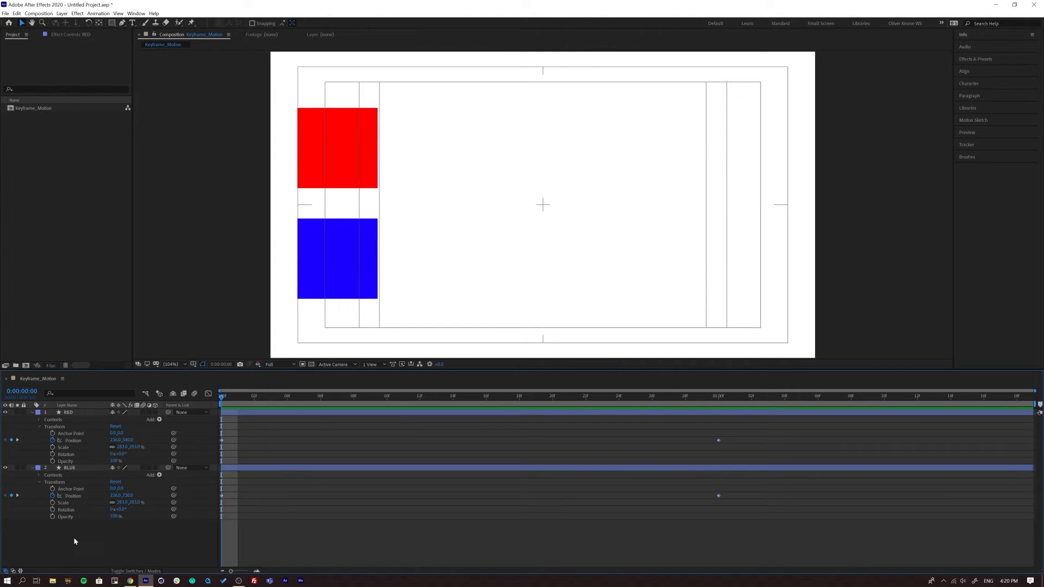
{"action": "left_click", "coordinate": [73, 413]}
{"action": "key", "text": "space"}
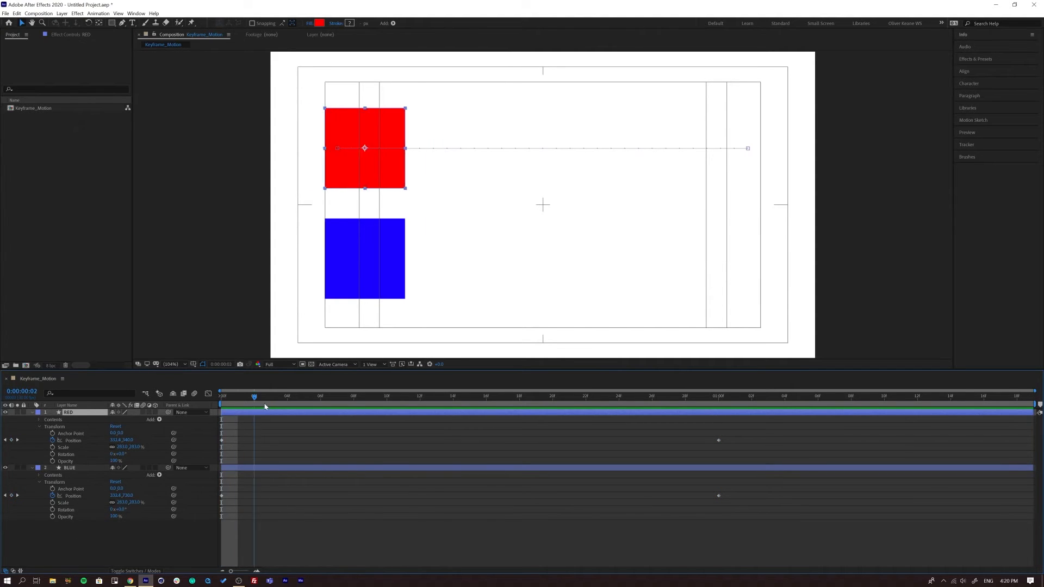
{"action": "key", "text": "space"}
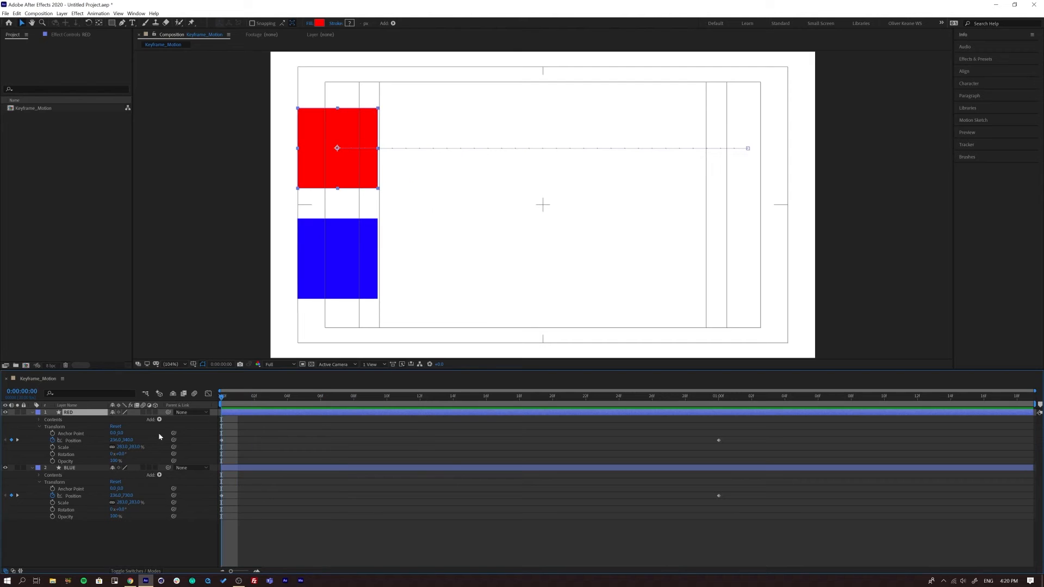
{"action": "left_click", "coordinate": [52, 446]}
- At 0:00:01:00, set the RED layer's Scale to 0% and preview the shrinking motion
{"action": "left_click_drag", "start_coordinate": [267, 401], "coordinate": [712, 417]}
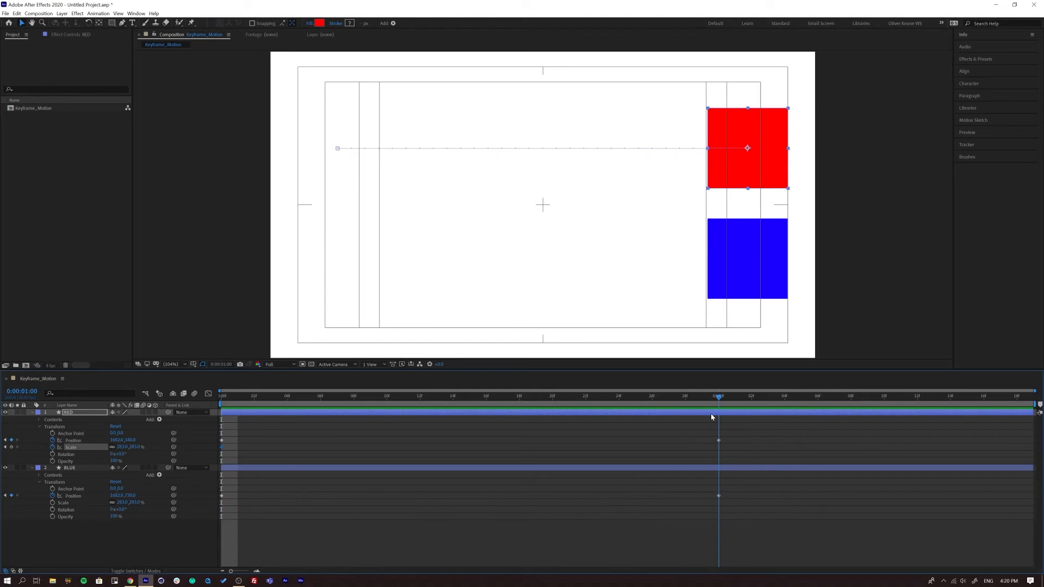
{"action": "left_click", "coordinate": [122, 447]}
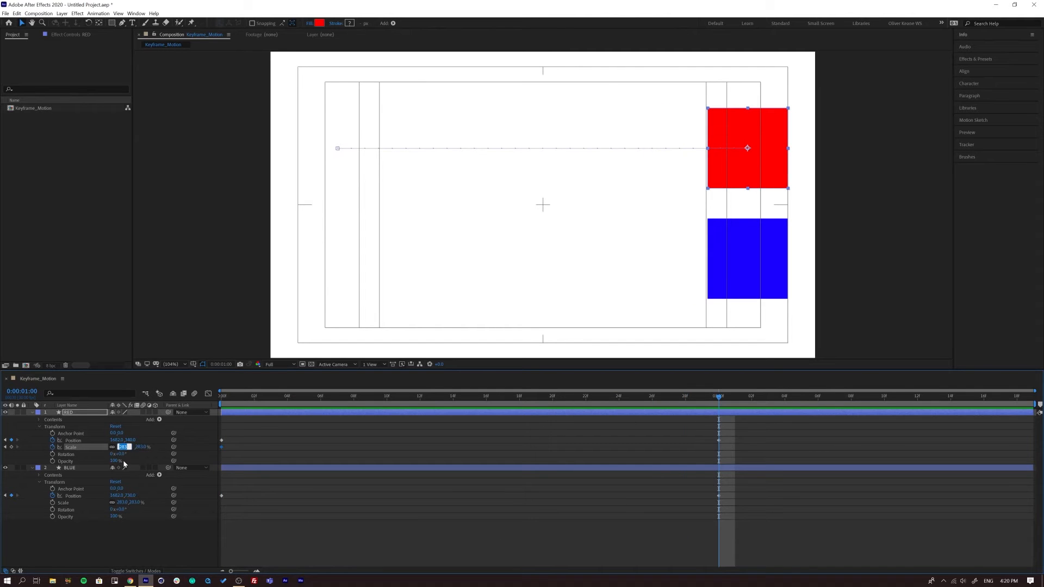
{"action": "type", "text": "0"}
{"action": "key", "text": "Return"}
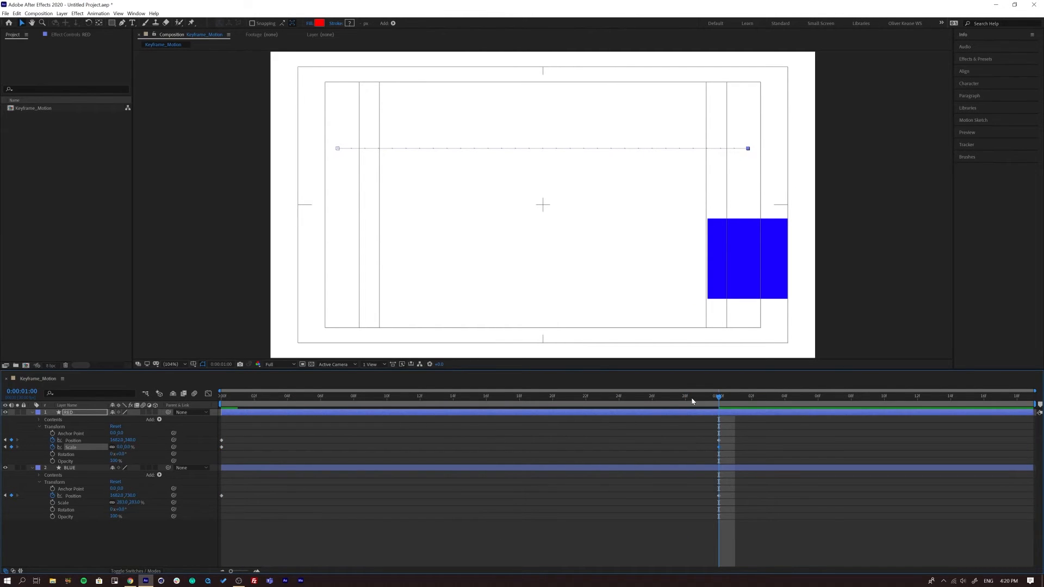
{"action": "key", "text": "space"}
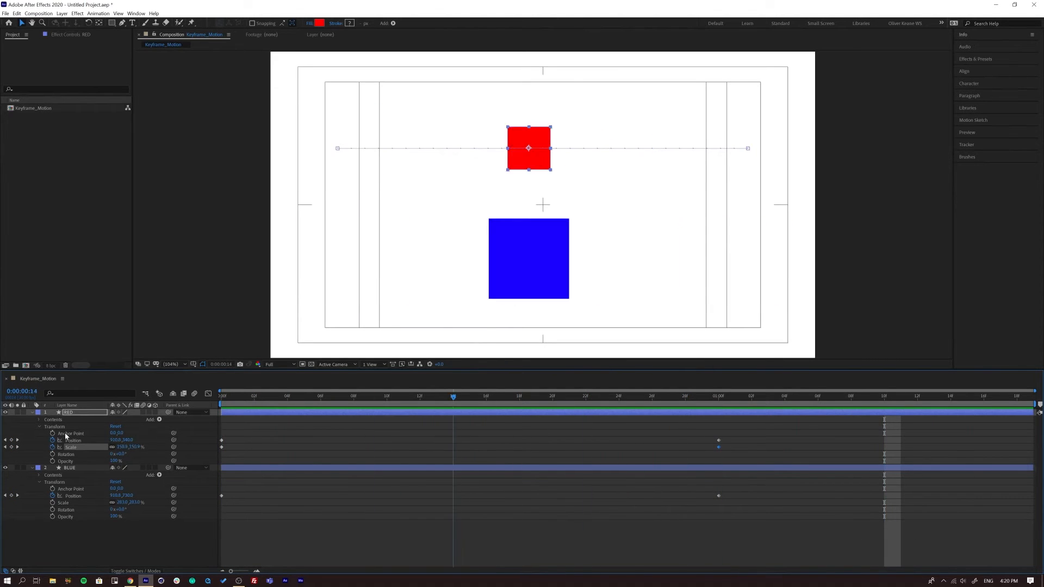
- Select RED's Scale keyframes, try removing them by turning off Scale keyframing, preview the motion and undo the removal
{"action": "left_click_drag", "start_coordinate": [737, 451], "coordinate": [323, 448]}
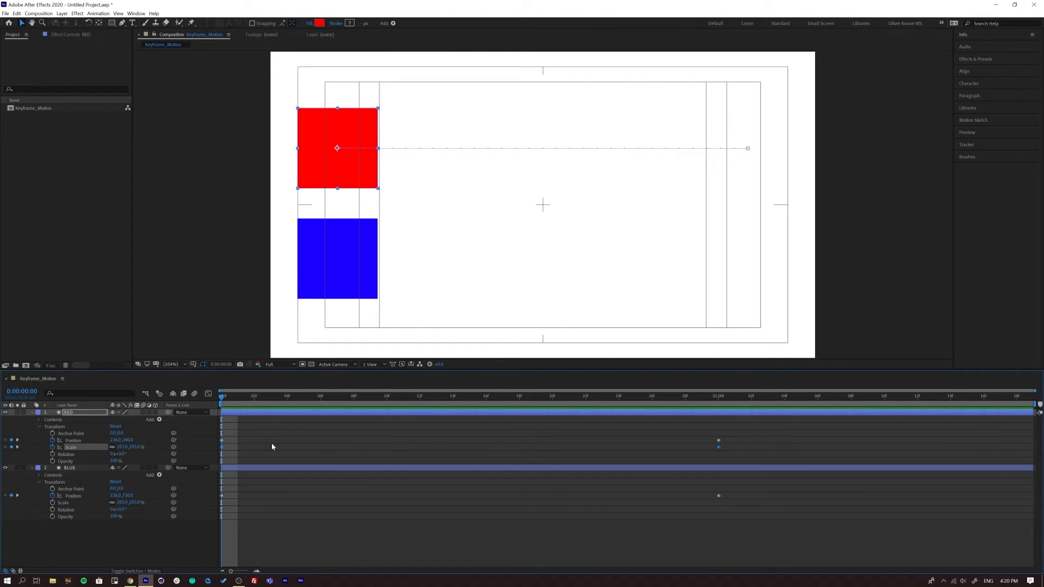
{"action": "left_click_drag", "start_coordinate": [734, 445], "coordinate": [214, 456]}
{"action": "left_click", "coordinate": [53, 447]}
{"action": "key", "text": "space"}
{"action": "key", "text": "ctrl+z"}
- Delete both of the RED layer's Scale keyframes
{"action": "left_click_drag", "start_coordinate": [740, 449], "coordinate": [220, 459]}
{"action": "key", "text": "BackSpace"}
- Play the composition from 0:00:00:00 to check the squares' motion without scaling
{"action": "key", "text": "space"}
{"action": "left_click", "coordinate": [222, 396]}
{"action": "key", "text": "space"}
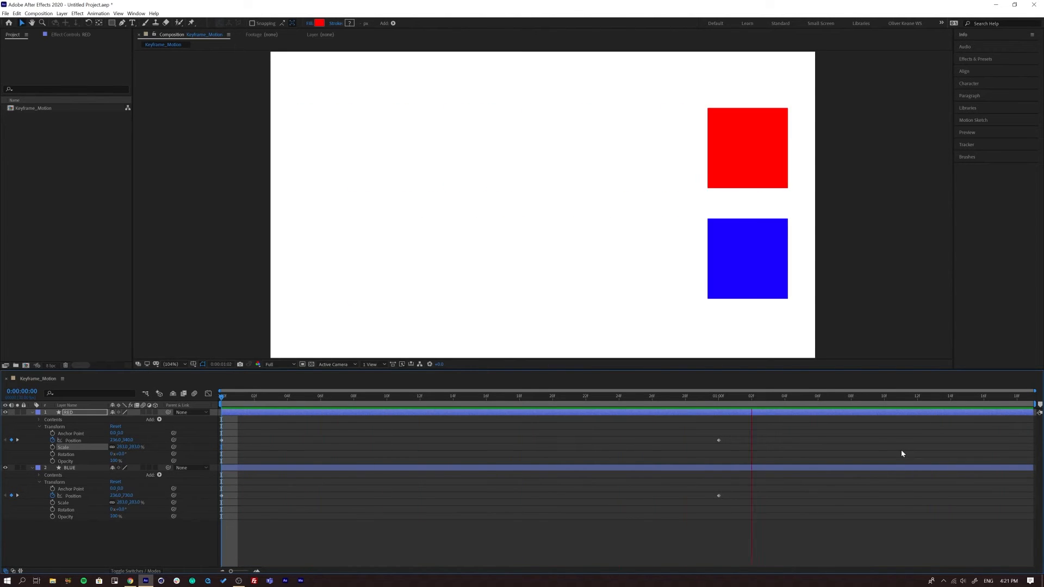
{"action": "key", "text": "space"}
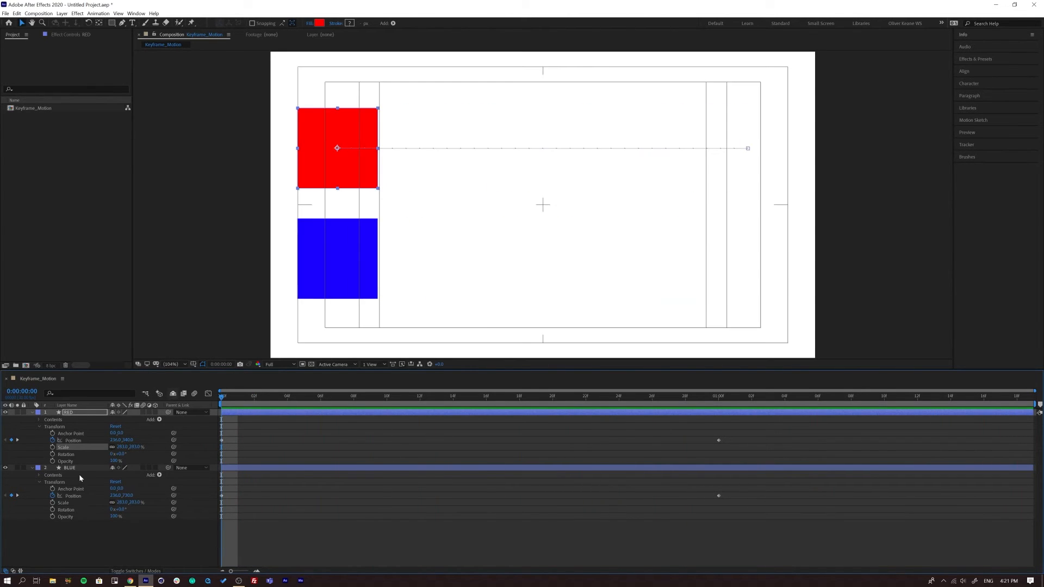
- Collapse the BLUE layer's properties and select the BLUE layer
{"action": "left_click", "coordinate": [31, 467]}
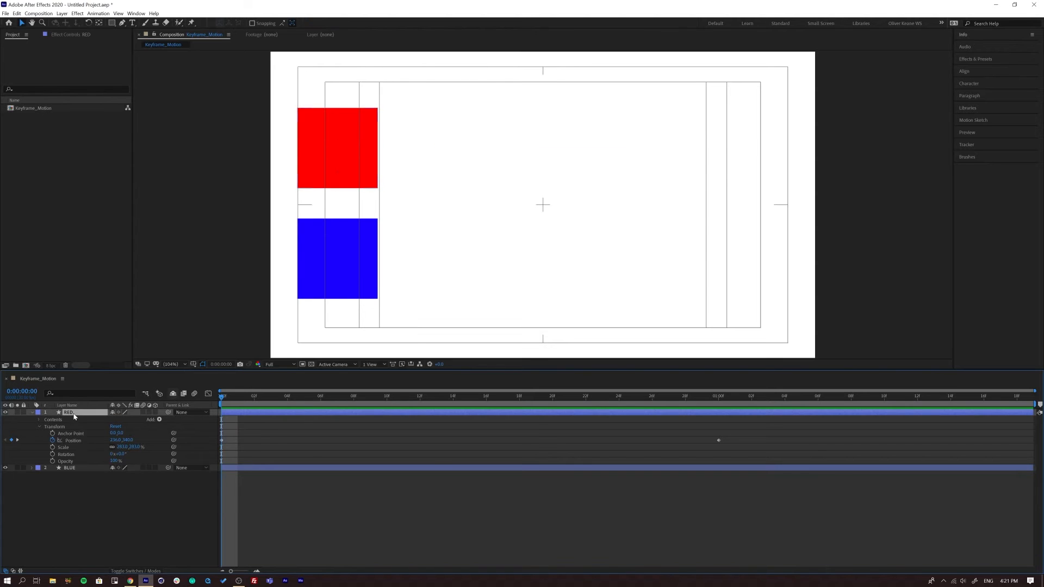
{"action": "left_click", "coordinate": [72, 469]}
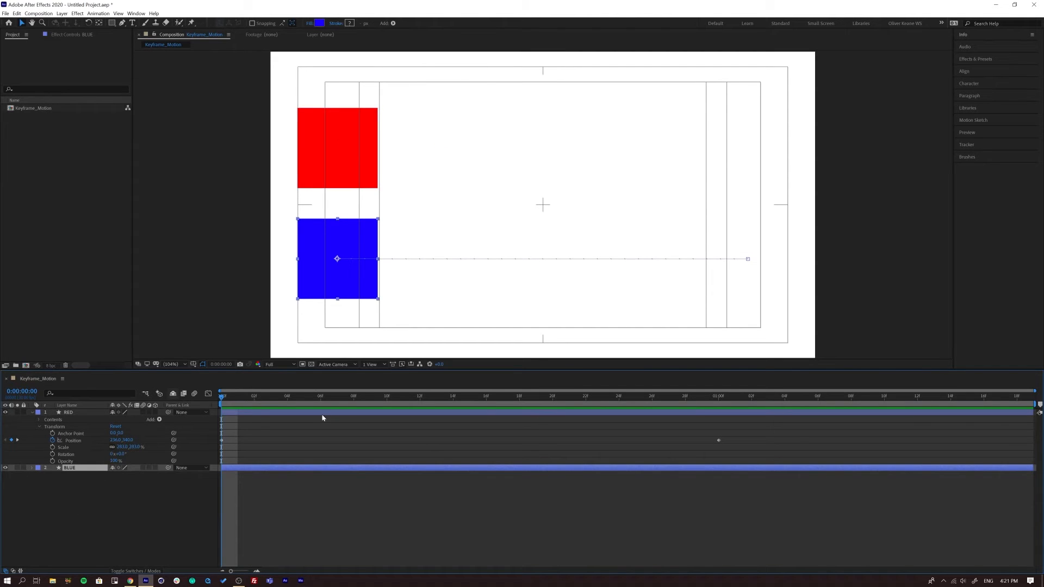
- Select the RED layer and hide the Title/Action Safe guides in the composition view
{"action": "mouse_move", "coordinate": [230, 399]}
{"action": "left_mouse_down"}
{"action": "mouse_move", "coordinate": [272, 397]}
{"action": "mouse_move", "coordinate": [222, 397]}
{"action": "left_mouse_up"}
{"action": "left_click", "coordinate": [129, 533]}
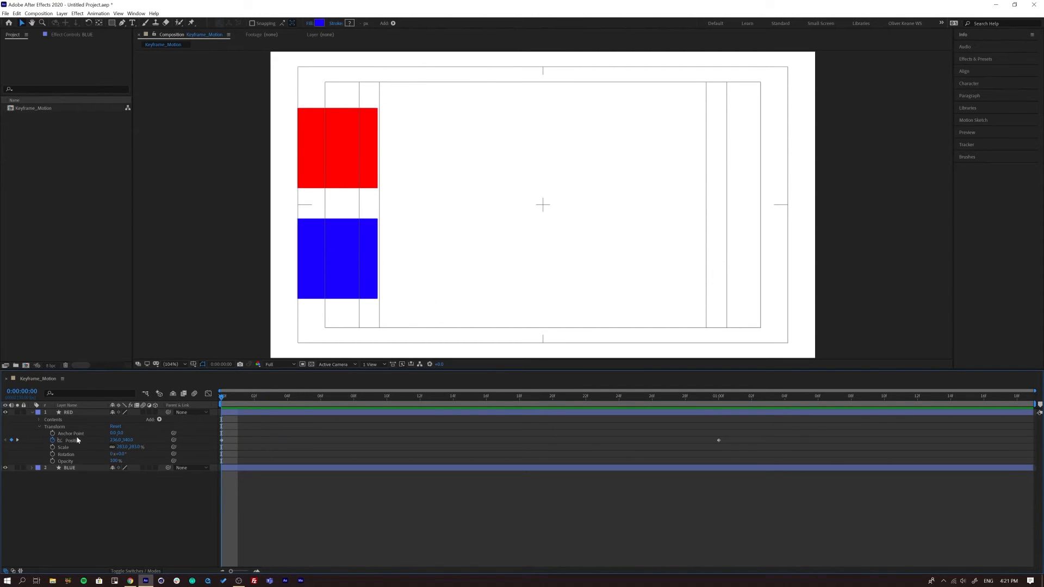
{"action": "left_click", "coordinate": [70, 413]}
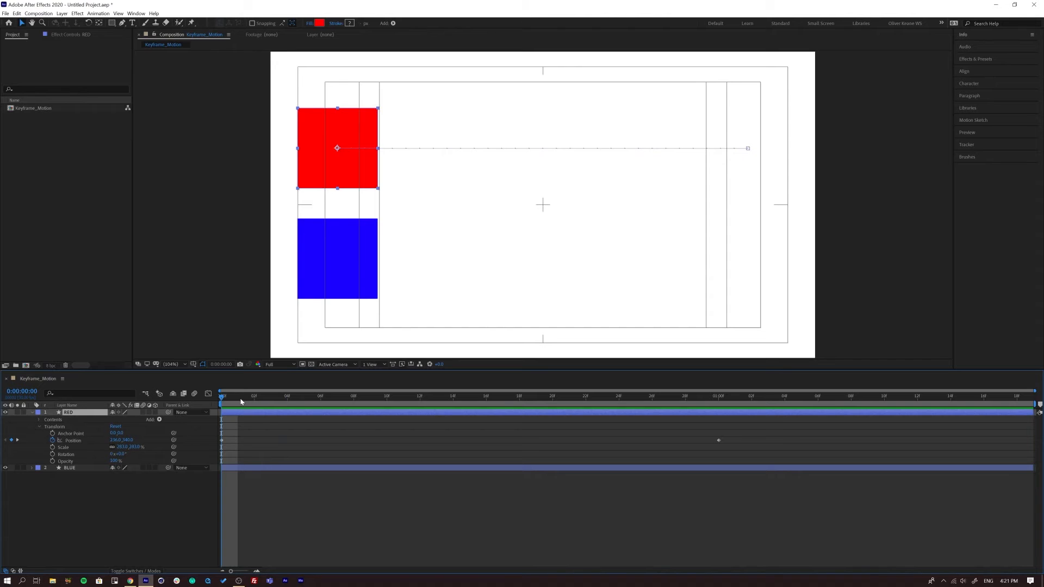
{"action": "left_click", "coordinate": [194, 365]}
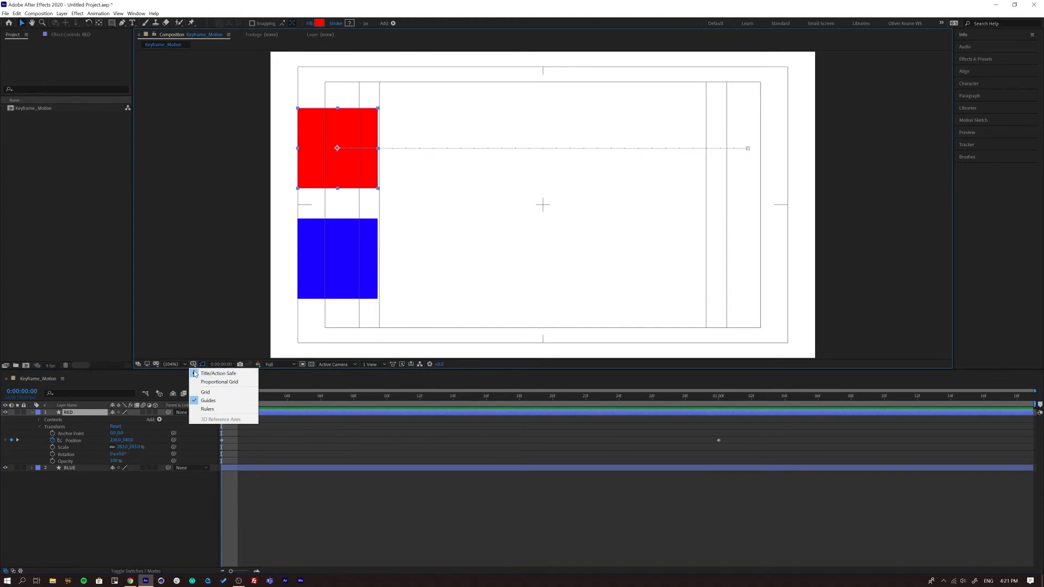
{"action": "left_click", "coordinate": [219, 373]}
{"action": "left_click", "coordinate": [171, 523]}
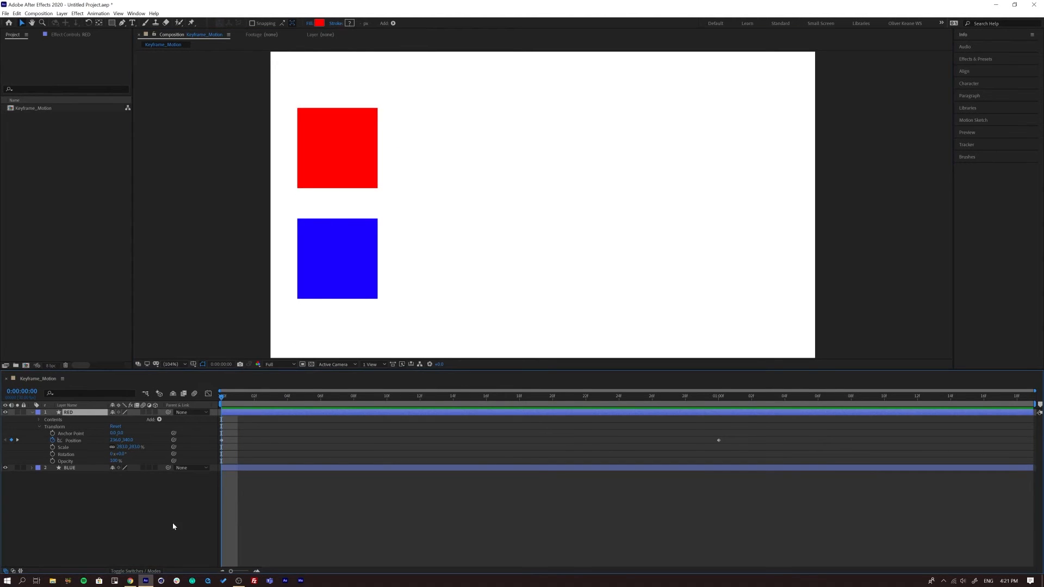
- Inspect the RED layer's first and last Position keyframes, clear the selection and preview the motion
{"action": "left_click", "coordinate": [221, 440]}
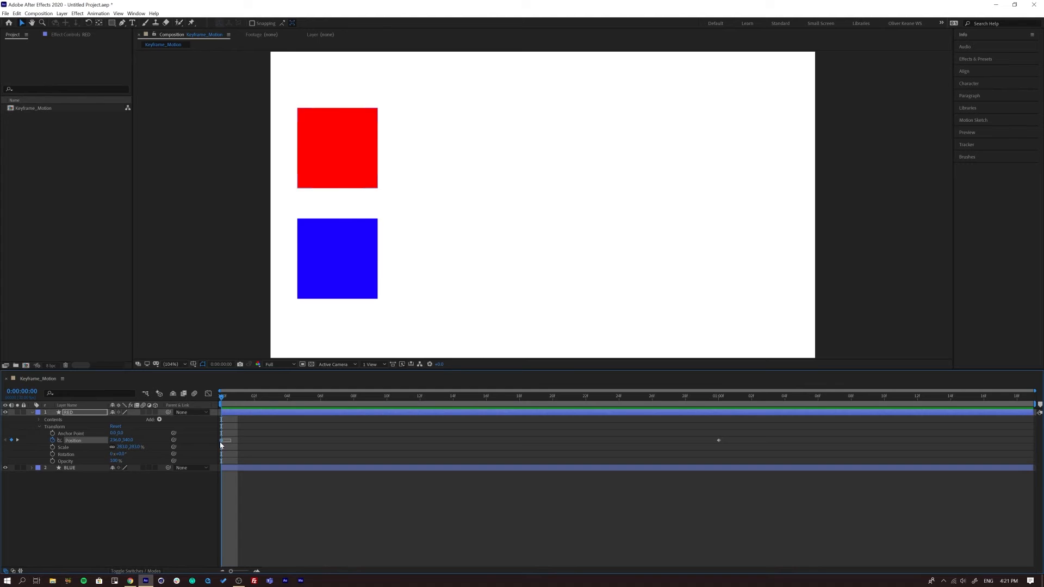
{"action": "left_click", "coordinate": [722, 443]}
{"action": "left_click", "coordinate": [718, 440]}
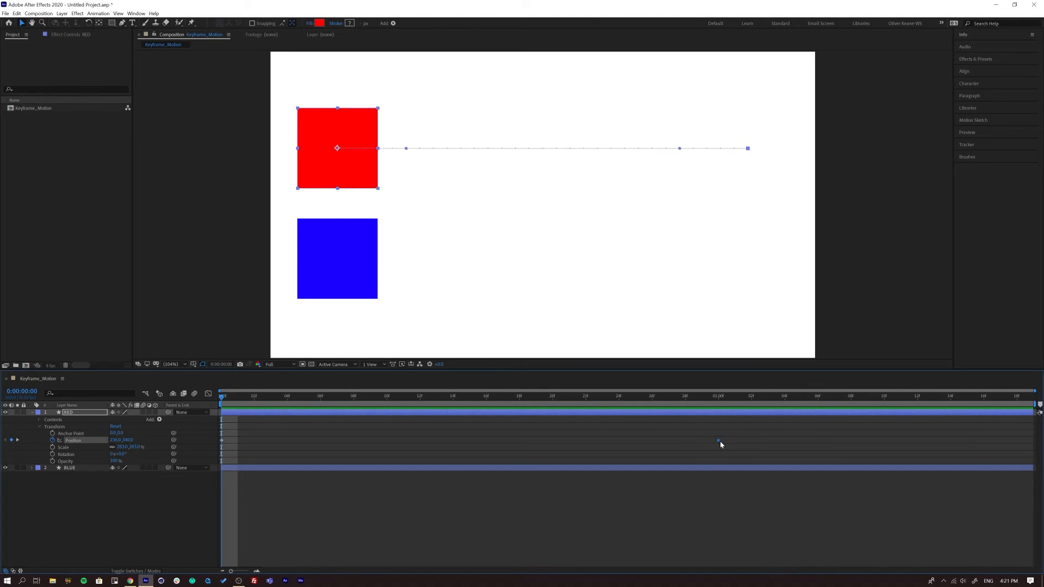
{"action": "left_click", "coordinate": [135, 514]}
{"action": "key", "text": "space"}
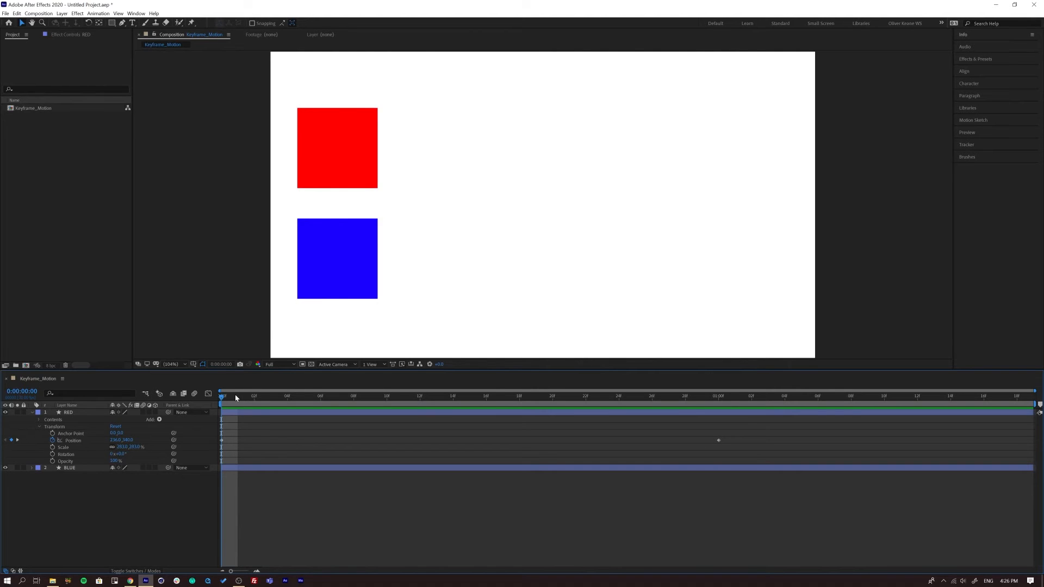
- Select both of the RED layer's Position keyframes and play the composition to check the unmodified motion
{"action": "left_click", "coordinate": [60, 415]}
{"action": "left_click", "coordinate": [32, 414]}
{"action": "left_click", "coordinate": [32, 414]}
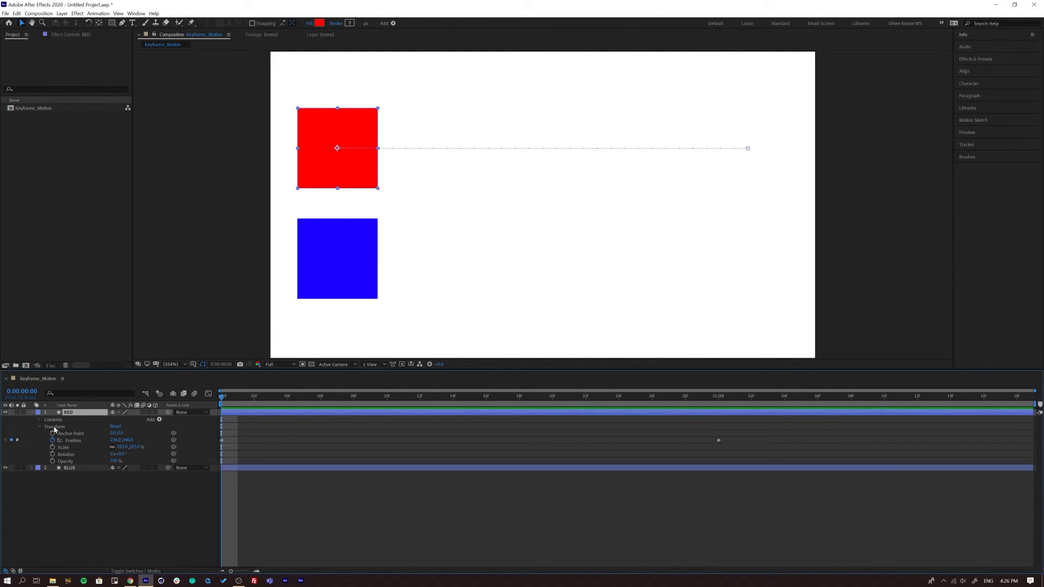
{"action": "left_click_drag", "start_coordinate": [259, 399], "coordinate": [185, 394]}
{"action": "left_click_drag", "start_coordinate": [756, 441], "coordinate": [223, 452]}
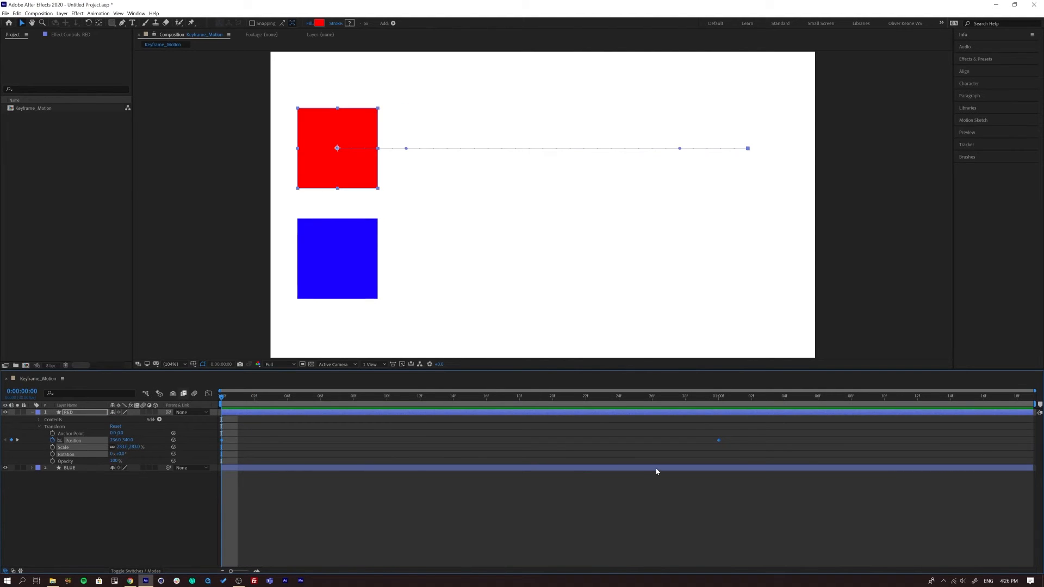
{"action": "key", "text": "space"}
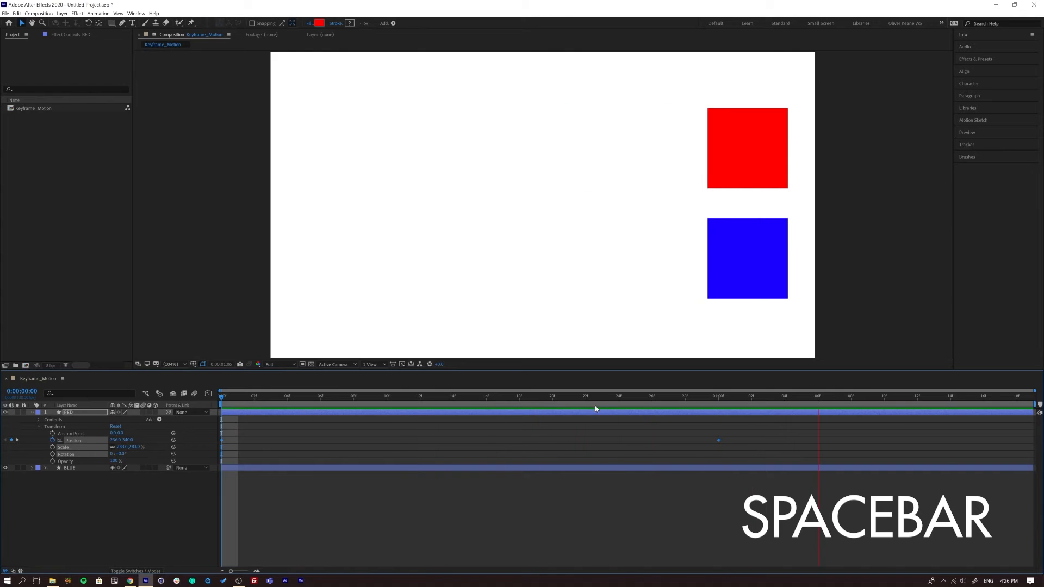
{"action": "key", "text": "space"}
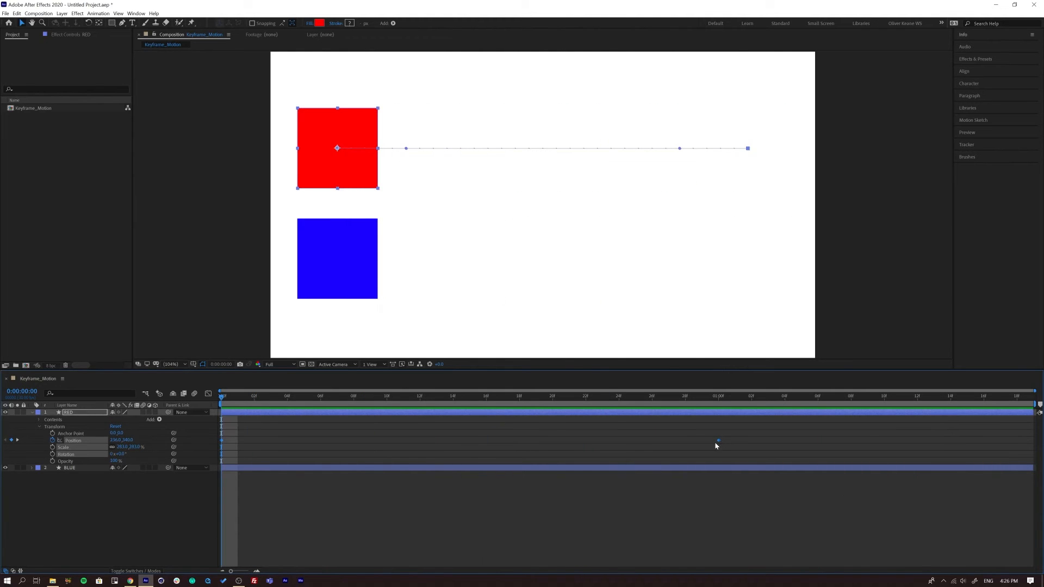
- Apply Easy Ease In to RED's two Position keyframes and preview the result against the BLUE square
{"action": "right_click", "coordinate": [719, 443]}
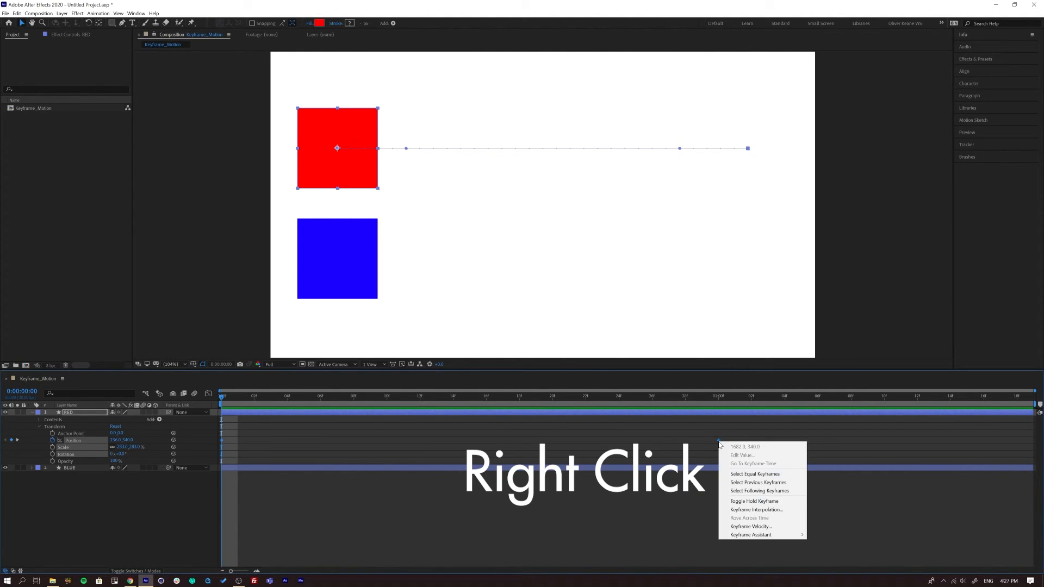
{"action": "mouse_move", "coordinate": [778, 535]}
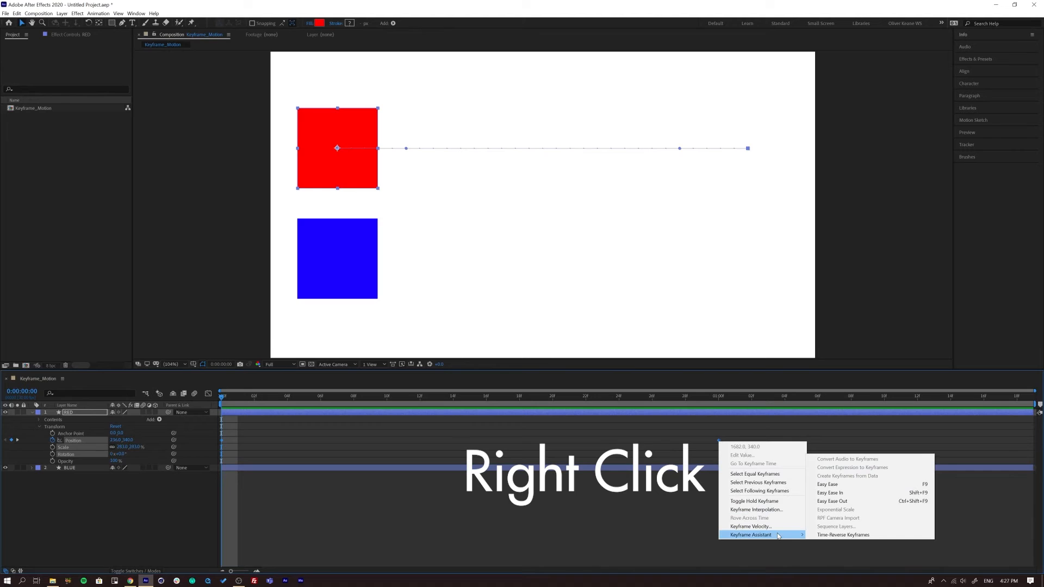
{"action": "left_click", "coordinate": [855, 495]}
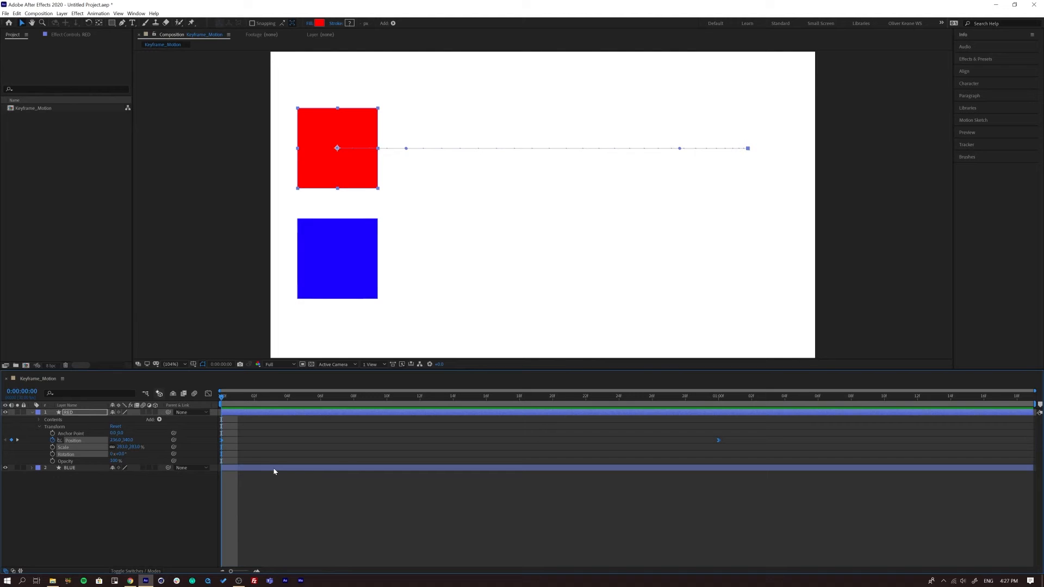
{"action": "key", "text": "space"}
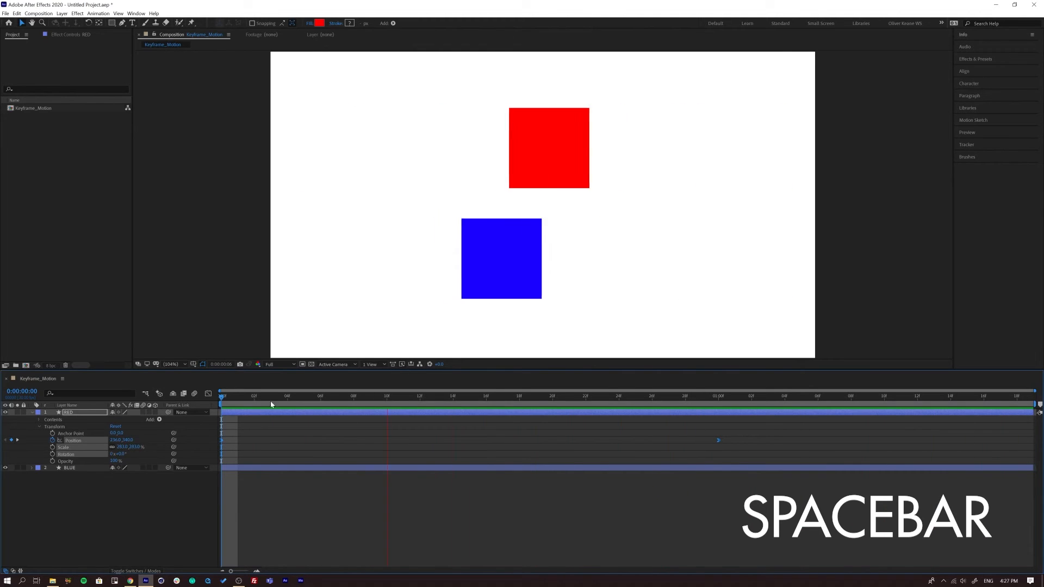
{"action": "key", "text": "space"}
- Open the Graph Editor for RED's Position keyframes and compare the value graph with the speed graph
{"action": "left_click", "coordinate": [738, 445]}
{"action": "left_click_drag", "start_coordinate": [752, 438], "coordinate": [215, 444]}
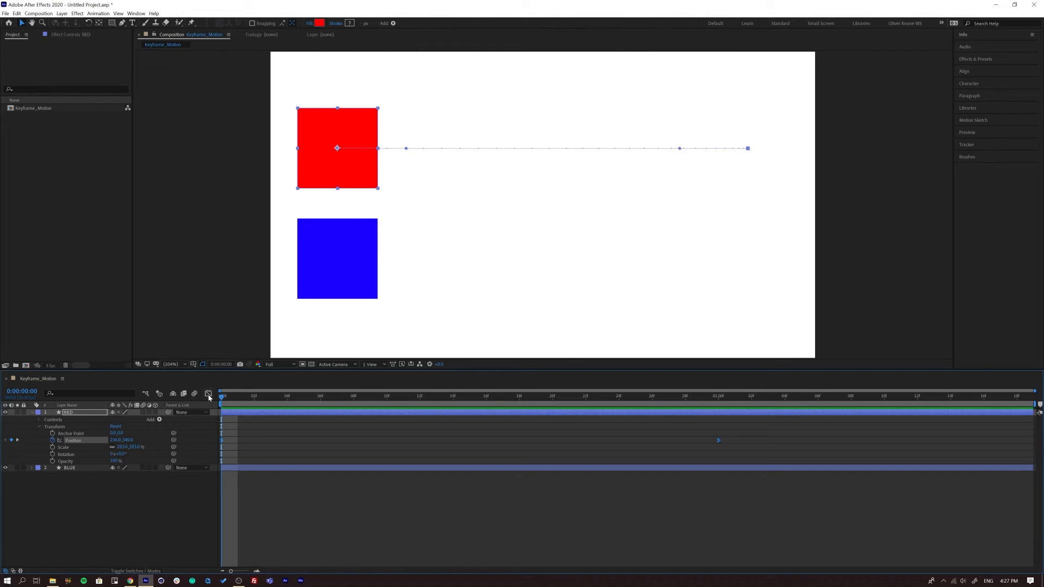
{"action": "left_click_drag", "start_coordinate": [749, 439], "coordinate": [214, 443]}
{"action": "left_click", "coordinate": [208, 394]}
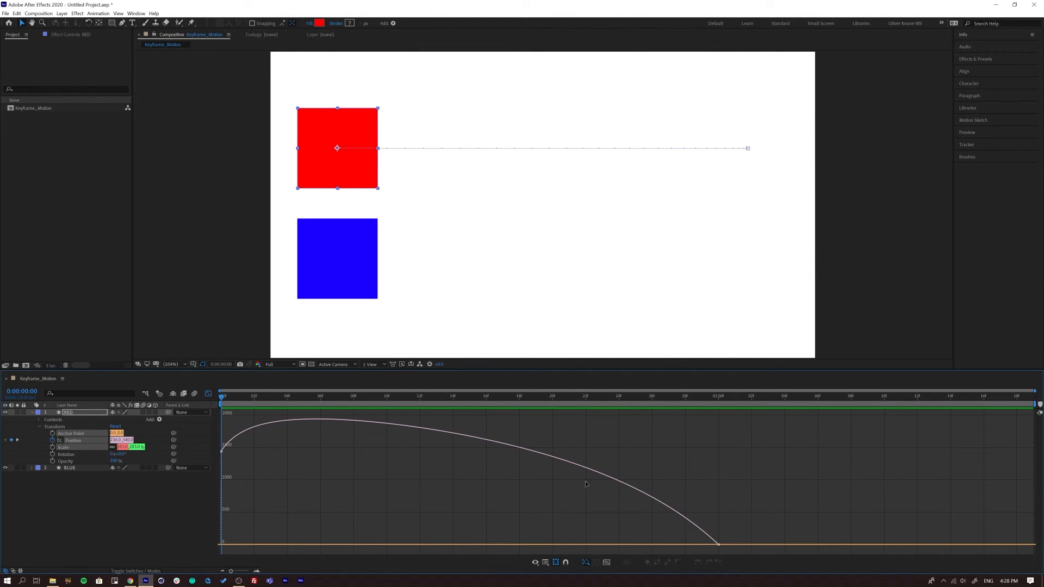
{"action": "left_click", "coordinate": [539, 562]}
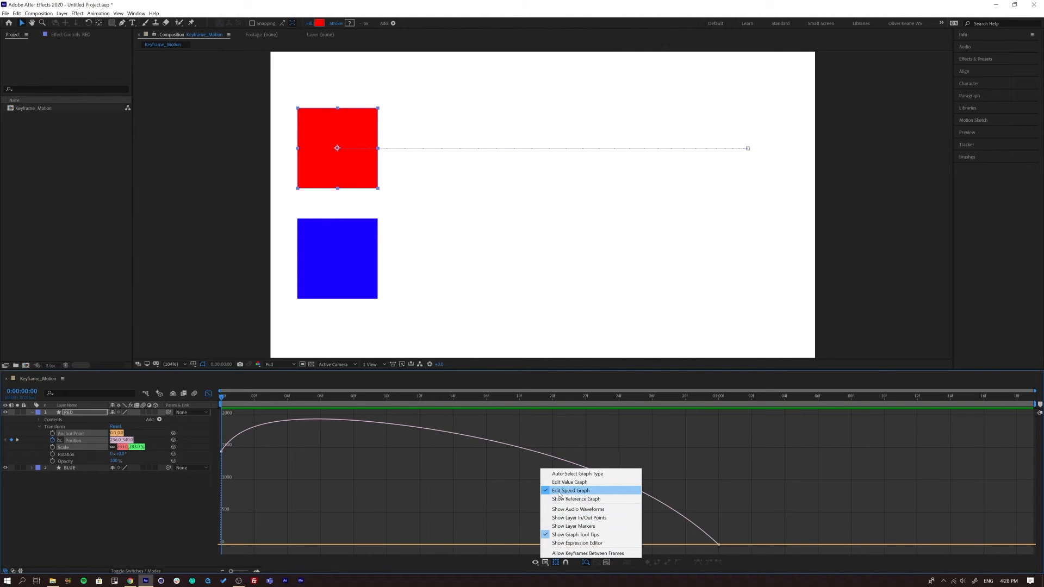
{"action": "left_click", "coordinate": [570, 482]}
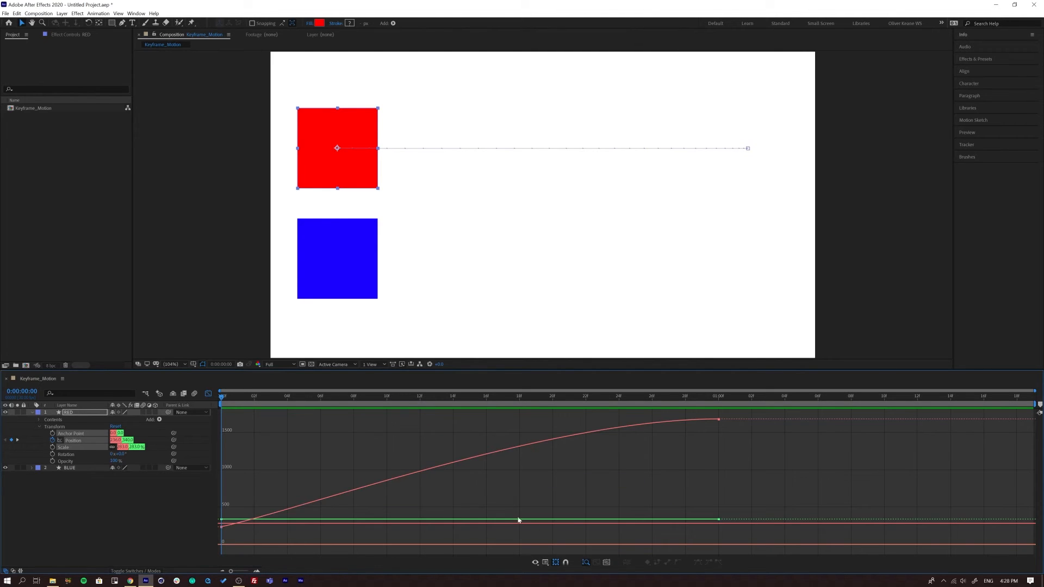
{"action": "left_click", "coordinate": [545, 562]}
{"action": "left_click", "coordinate": [570, 490]}
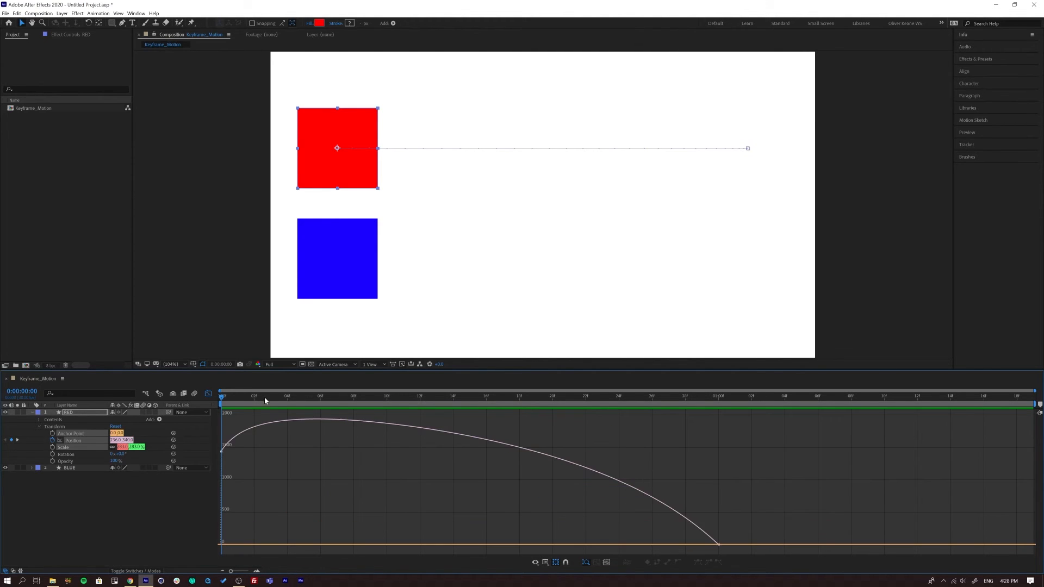
- Play the composition to compare RED's eased motion with its speed graph, and return to the layer timeline at 0:00:00:00
{"action": "mouse_move", "coordinate": [233, 398]}
{"action": "left_mouse_down"}
{"action": "mouse_move", "coordinate": [319, 398]}
{"action": "mouse_move", "coordinate": [221, 399]}
{"action": "left_mouse_up"}
{"action": "mouse_move", "coordinate": [167, 431]}
{"action": "left_mouse_down"}
{"action": "mouse_move", "coordinate": [379, 439]}
{"action": "mouse_move", "coordinate": [156, 428]}
{"action": "mouse_move", "coordinate": [494, 438]}
{"action": "mouse_move", "coordinate": [176, 432]}
{"action": "left_mouse_up"}
{"action": "left_click", "coordinate": [208, 393]}
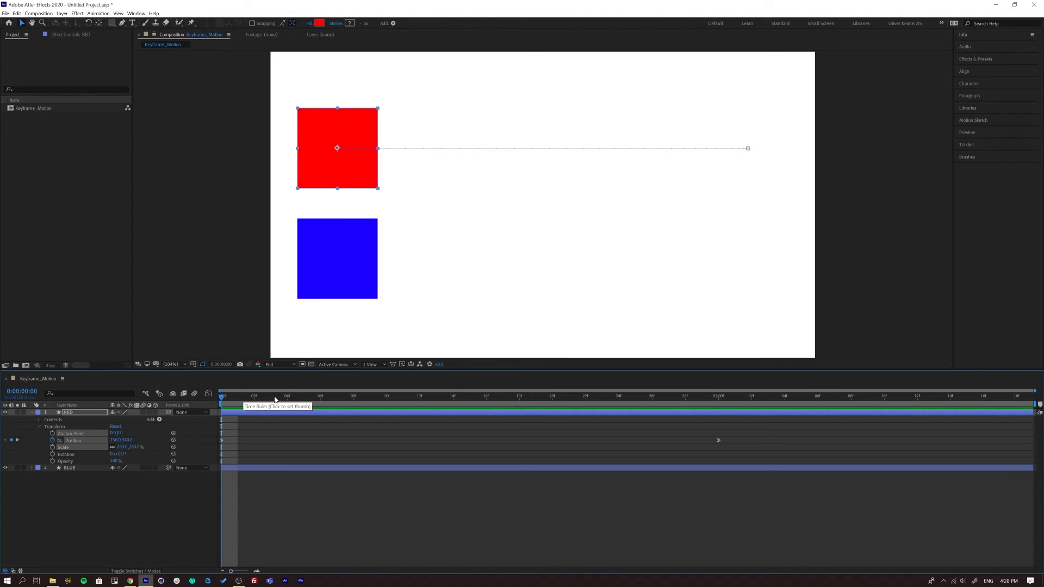
{"action": "key", "text": "space"}
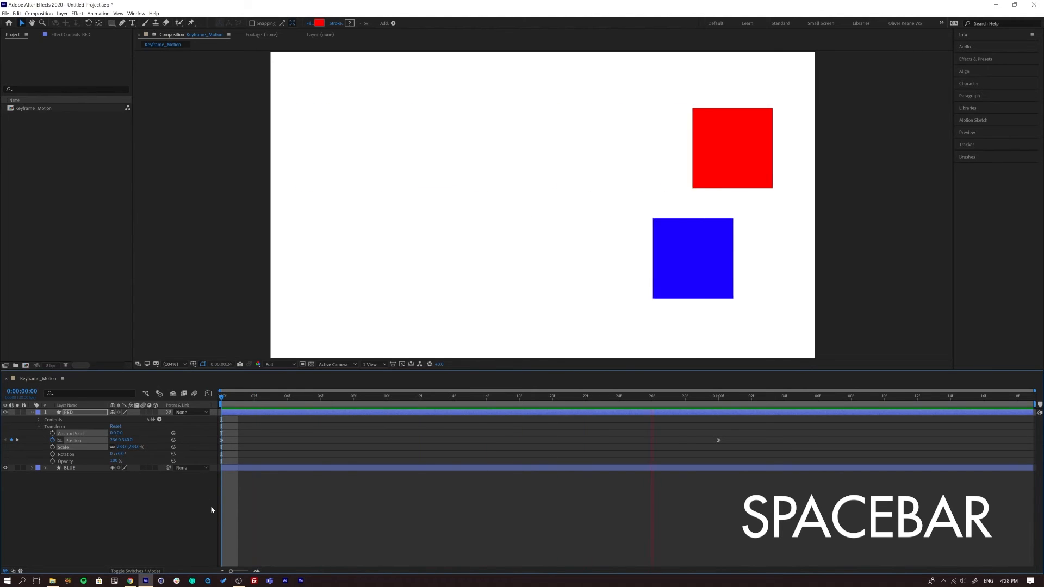
{"action": "left_click", "coordinate": [208, 394]}
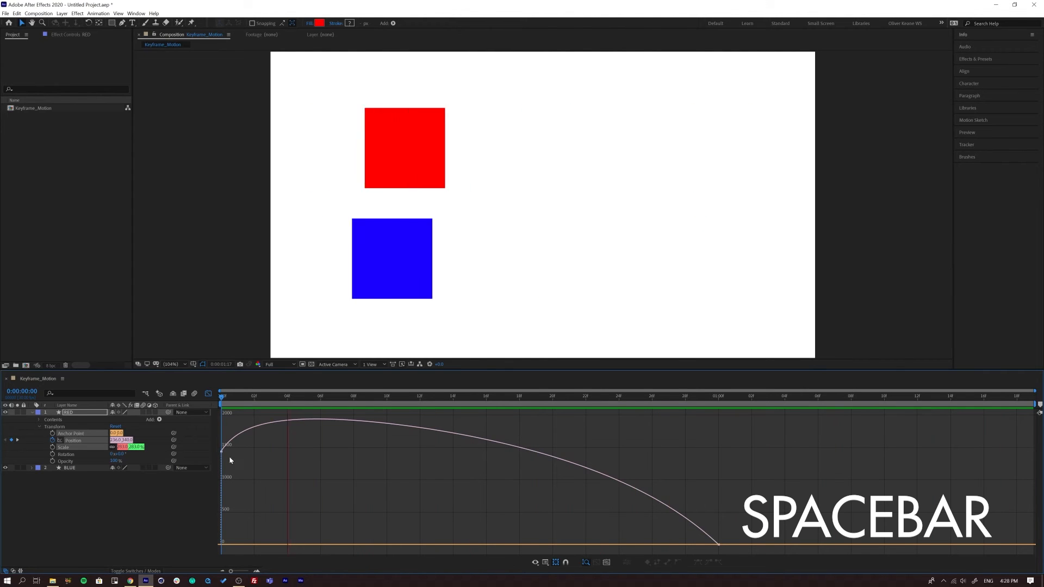
{"action": "mouse_move", "coordinate": [371, 426]}
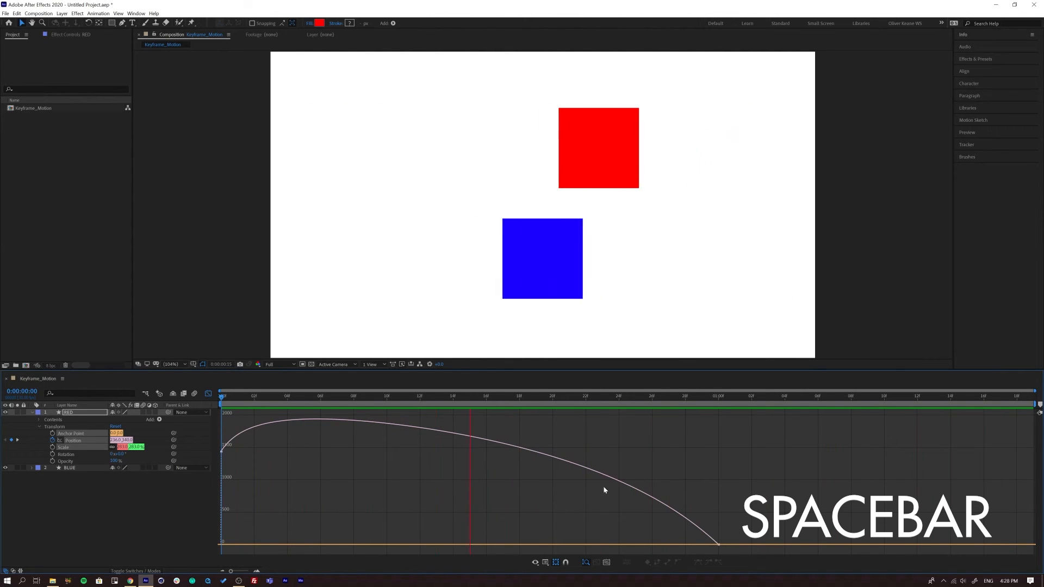
{"action": "left_click", "coordinate": [208, 393]}
{"action": "left_click_drag", "start_coordinate": [273, 398], "coordinate": [235, 485]}
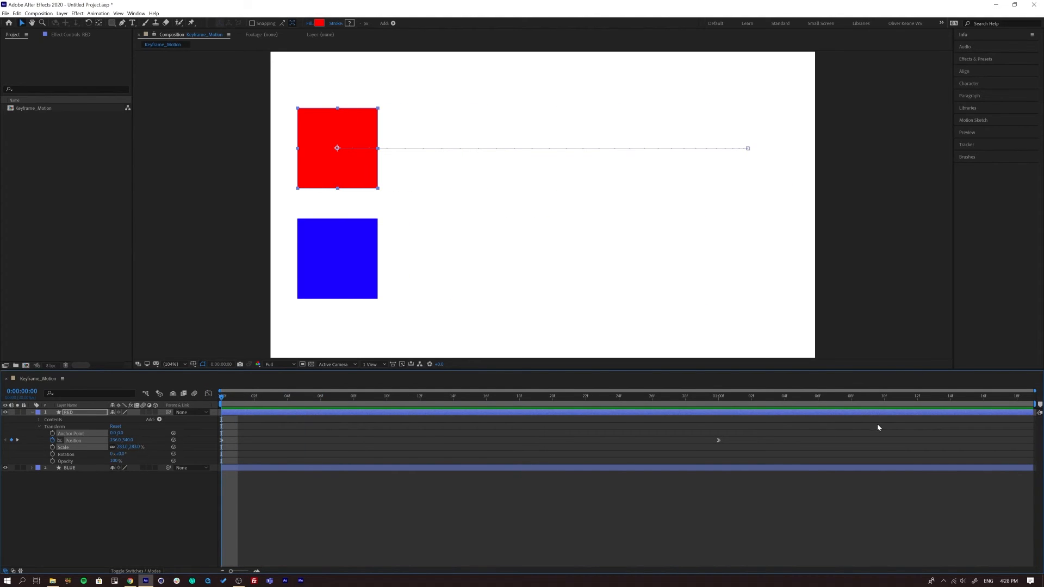
- Convert both of RED's Position keyframes back to linear, preview the motion and return to 0:00:00:00
{"action": "left_click_drag", "start_coordinate": [754, 441], "coordinate": [397, 447]}
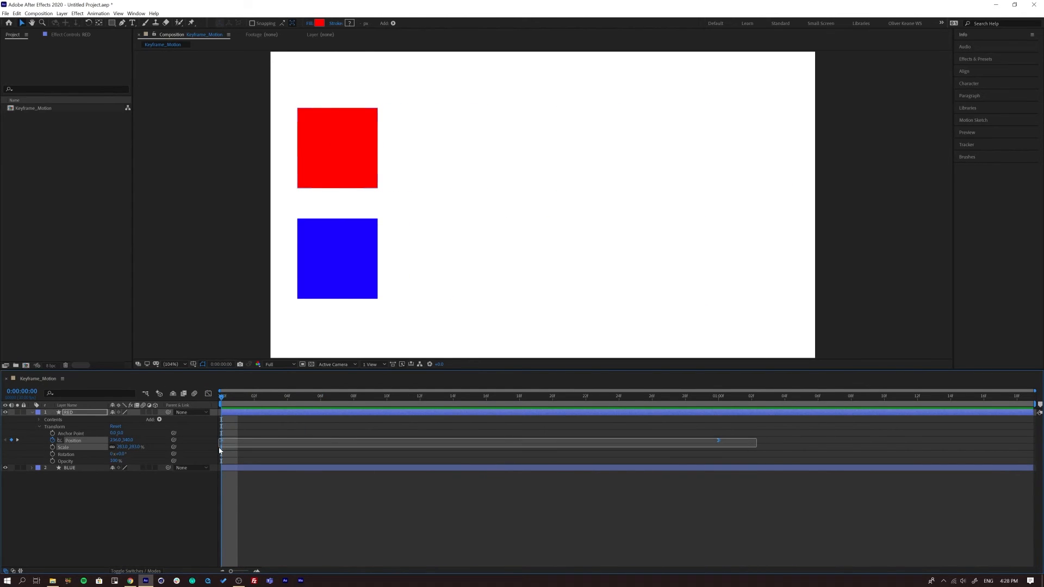
{"action": "left_click_drag", "start_coordinate": [220, 450], "coordinate": [219, 450]}
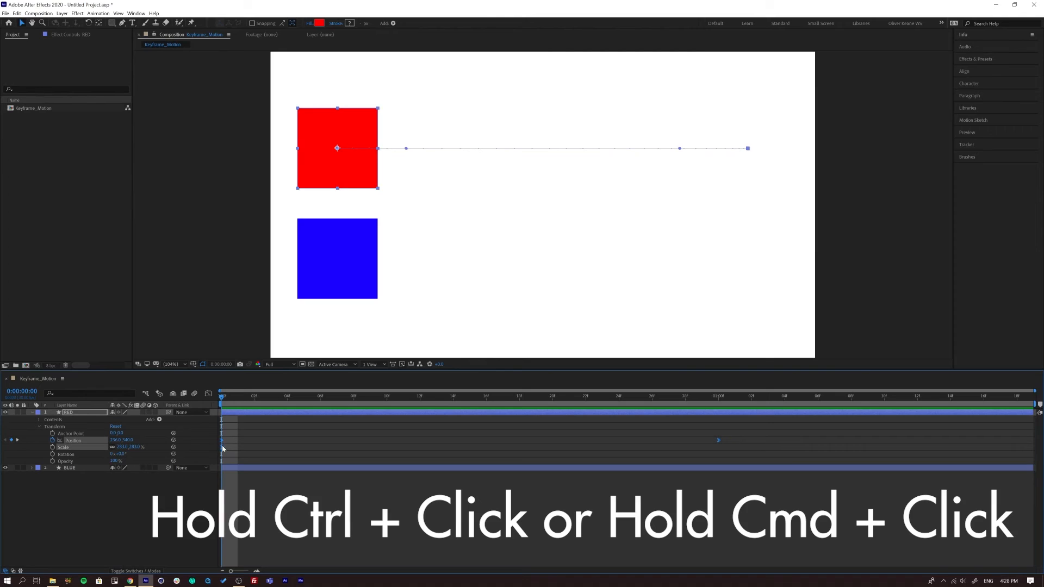
{"action": "left_click", "coordinate": [221, 440], "text": "ctrl"}
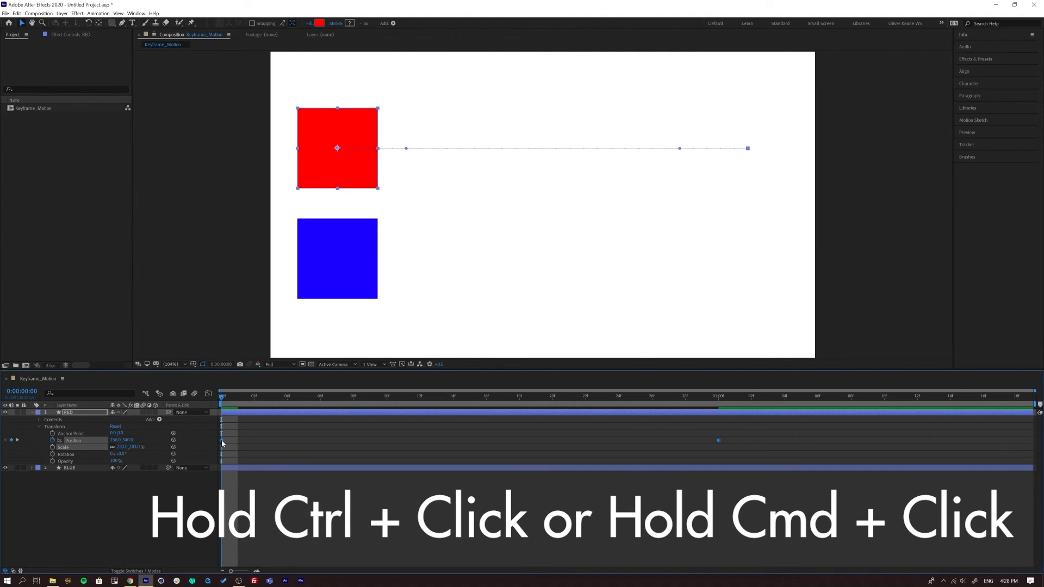
{"action": "key", "text": "space"}
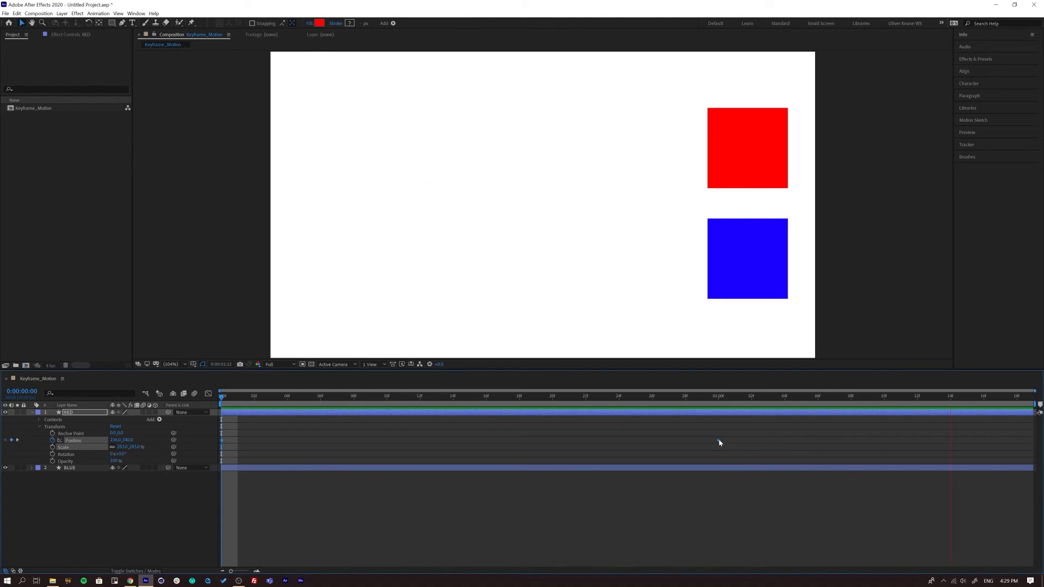
{"action": "key", "text": "space"}
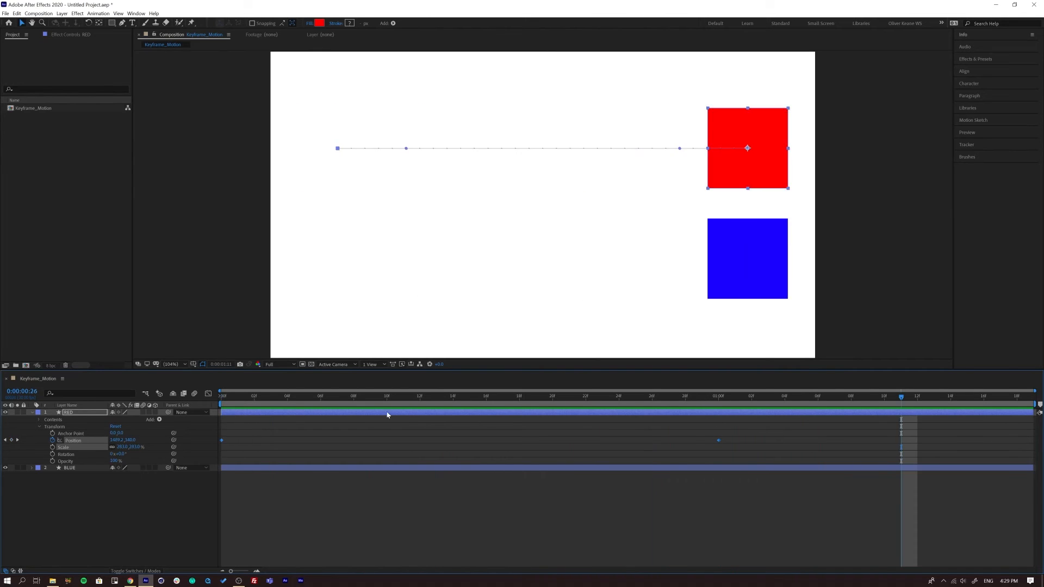
{"action": "key", "text": "Home"}
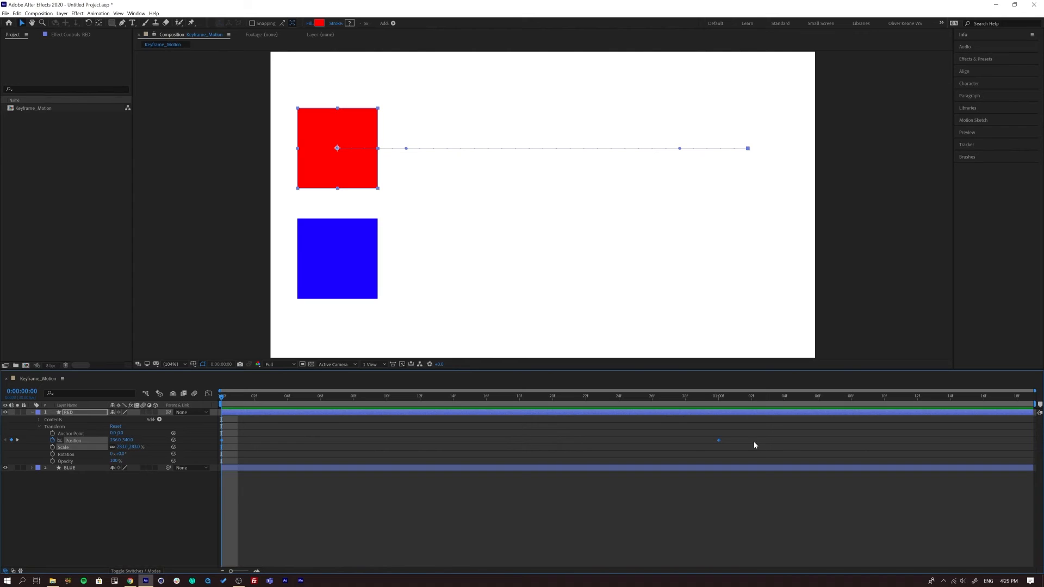
- Apply Easy Ease Out to both of RED's Position keyframes and preview the motion
{"action": "left_click_drag", "start_coordinate": [740, 438], "coordinate": [216, 449]}
{"action": "right_click", "coordinate": [221, 443]}
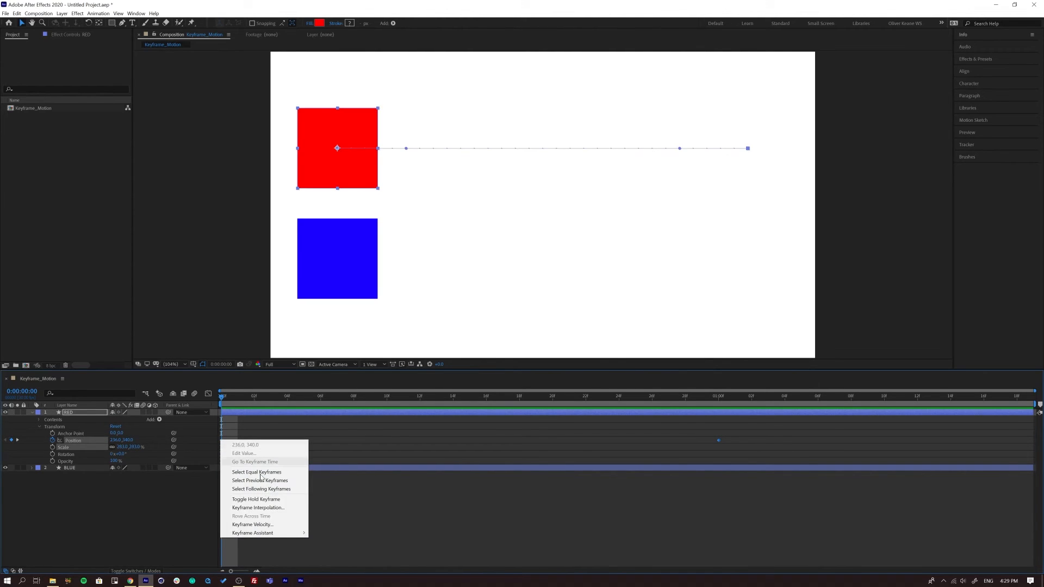
{"action": "mouse_move", "coordinate": [287, 537]}
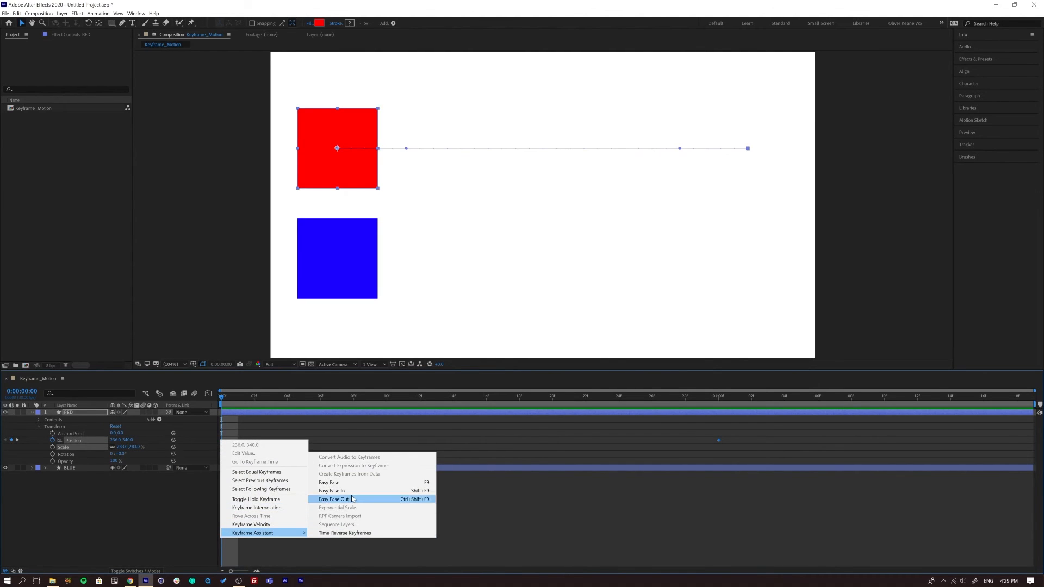
{"action": "left_click", "coordinate": [334, 499]}
{"action": "key", "text": "space"}
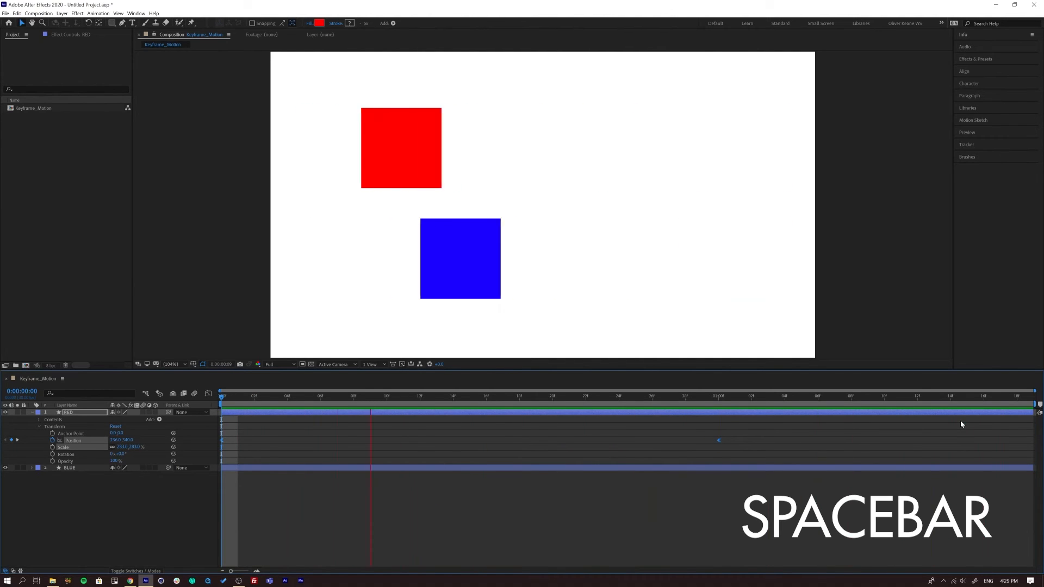
- Examine RED's Easy Ease Out speed curve in the Graph Editor while replaying the composition
{"action": "left_click", "coordinate": [208, 393]}
{"action": "key", "text": "space"}
{"action": "key", "text": "space"}
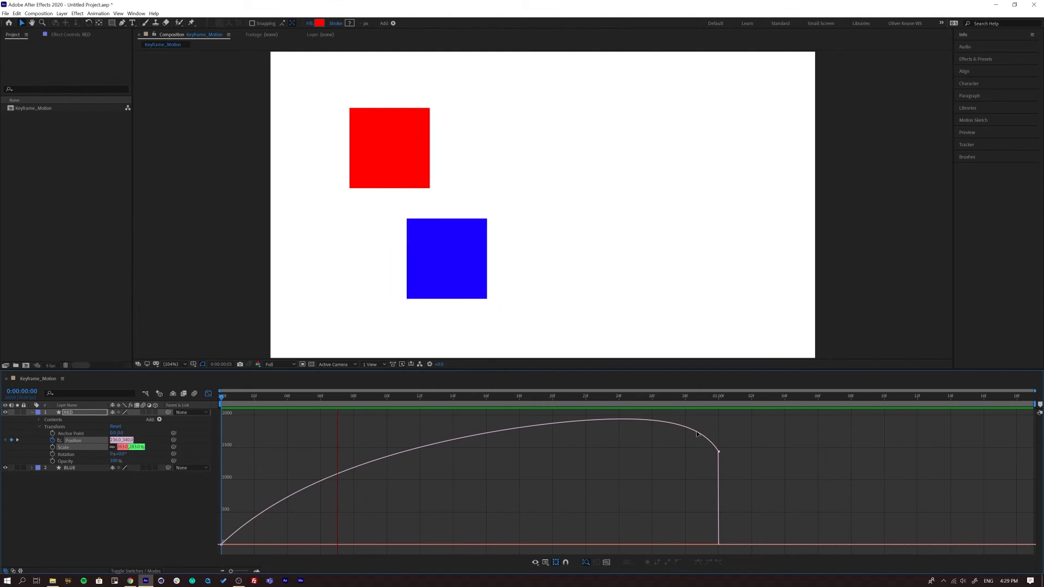
- Replay the composition to compare the red and blue squares' motion with RED's Easy Ease Out speed curve
{"action": "key", "text": "space"}
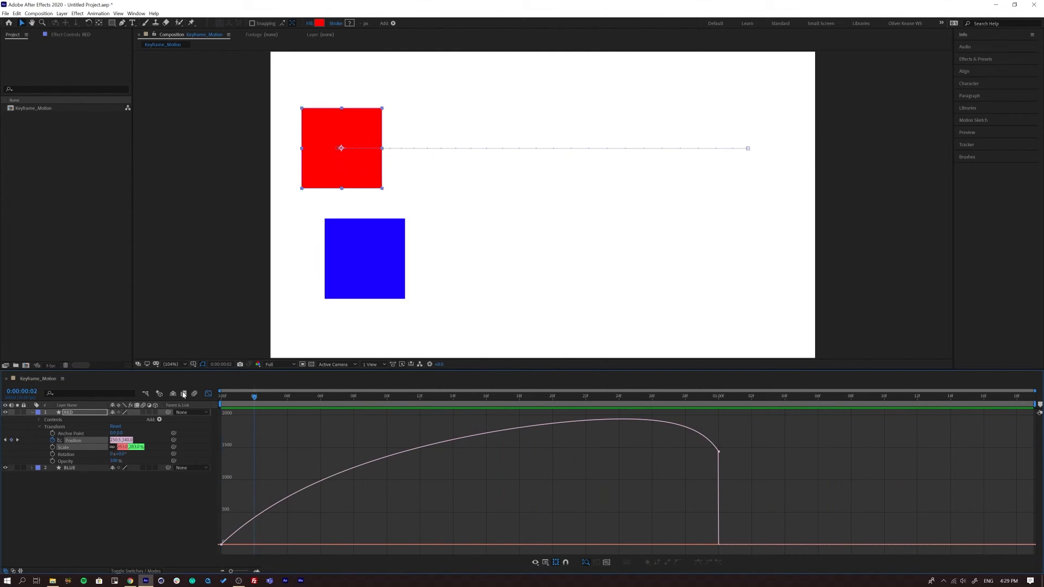
{"action": "key", "text": "space"}
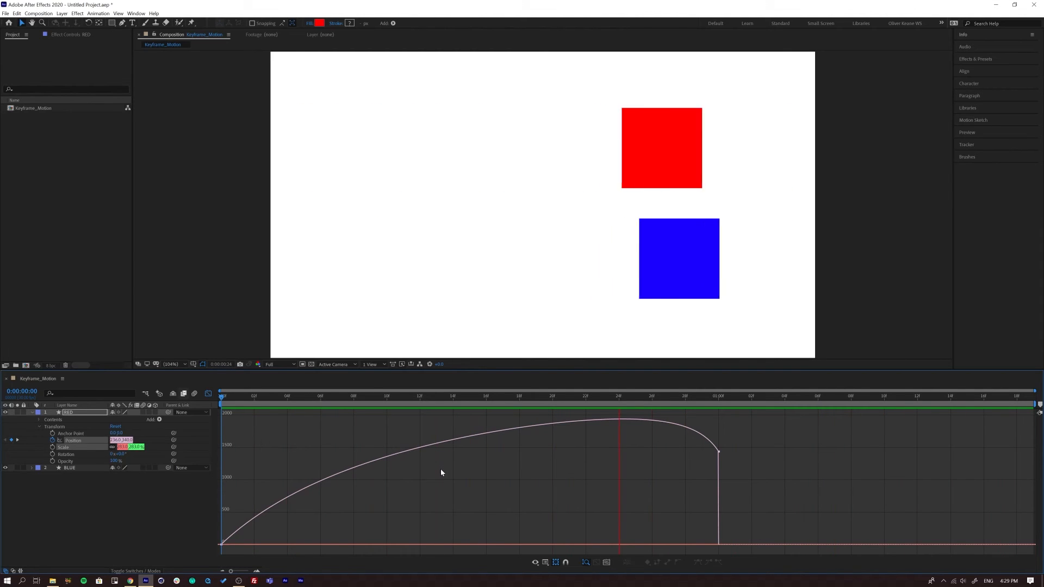
{"action": "key", "text": "space"}
- Try raising and shortening the incoming speed handle of RED's last Position keyframe at 0:00:01:00, preview the motion, and undo the change
{"action": "left_click_drag", "start_coordinate": [456, 399], "coordinate": [718, 432]}
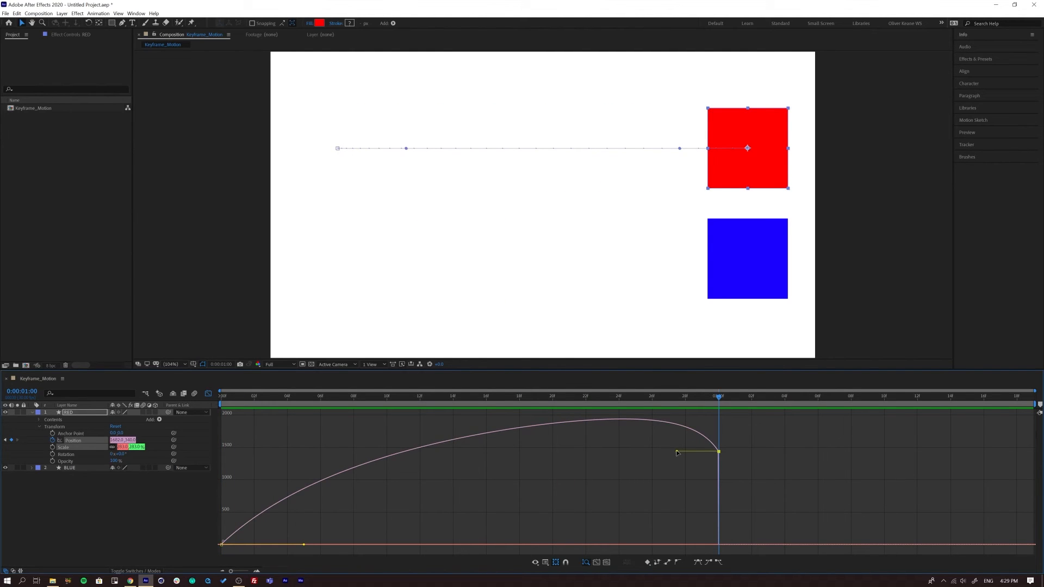
{"action": "left_click_drag", "start_coordinate": [692, 453], "coordinate": [722, 421]}
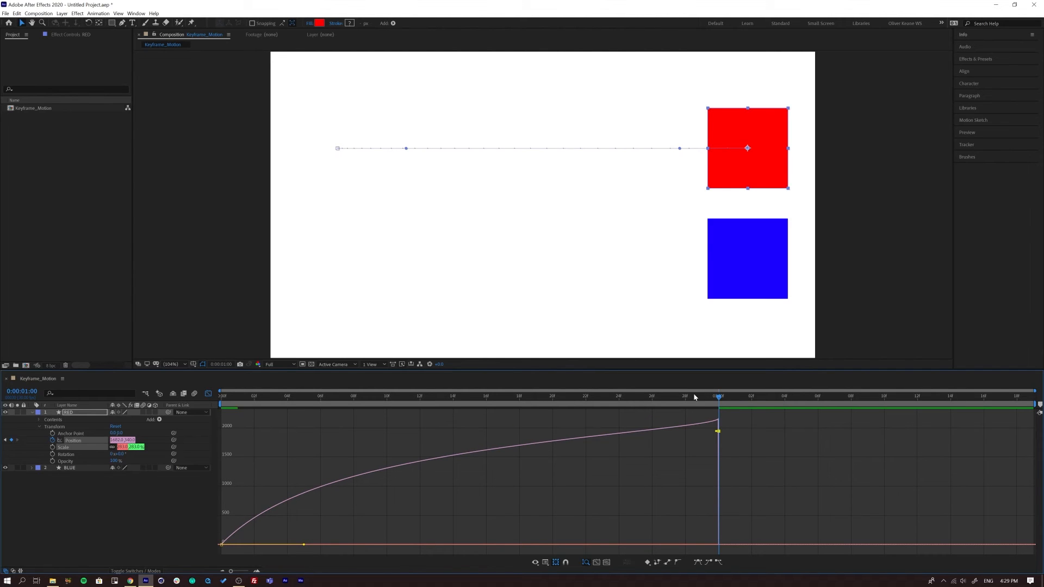
{"action": "key", "text": "space"}
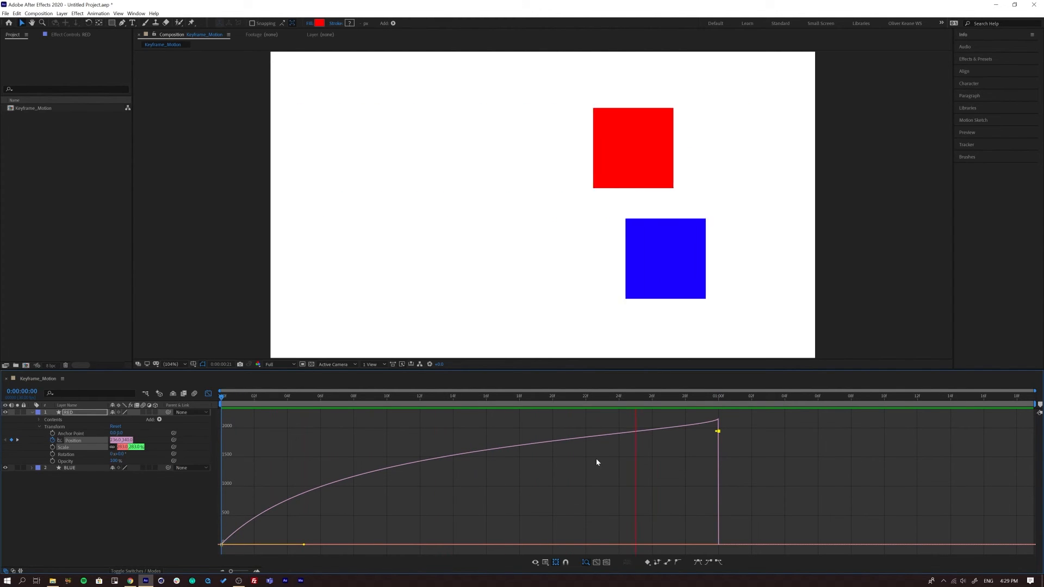
{"action": "key", "text": "space"}
{"action": "key", "text": "ctrl+z"}
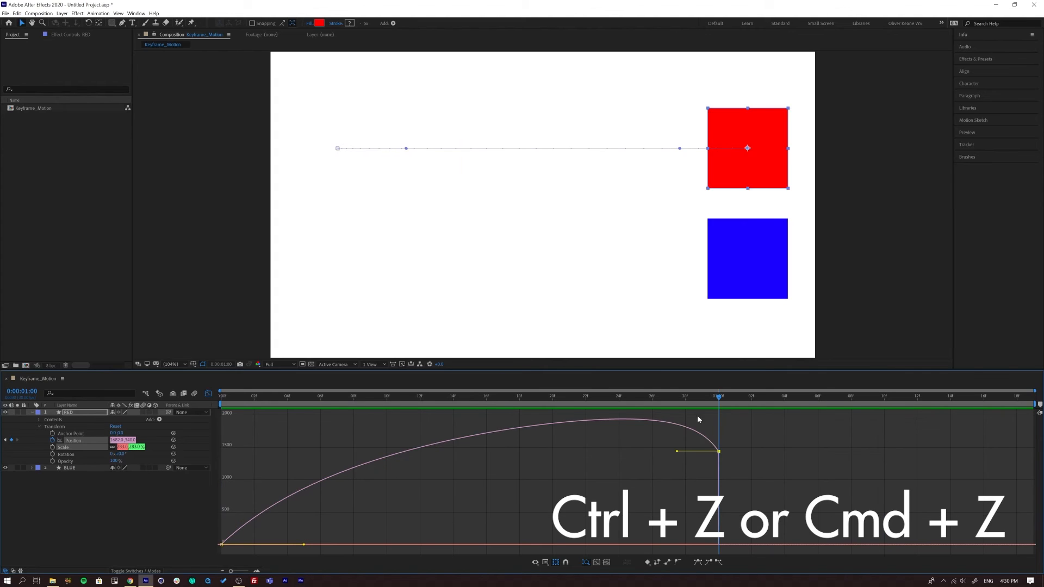
- Try lowering the speed of RED's last Position keyframe to about 0 px/sec, preview the motion, and undo the change
{"action": "left_click_drag", "start_coordinate": [718, 451], "coordinate": [719, 543]}
{"action": "key", "text": "space"}
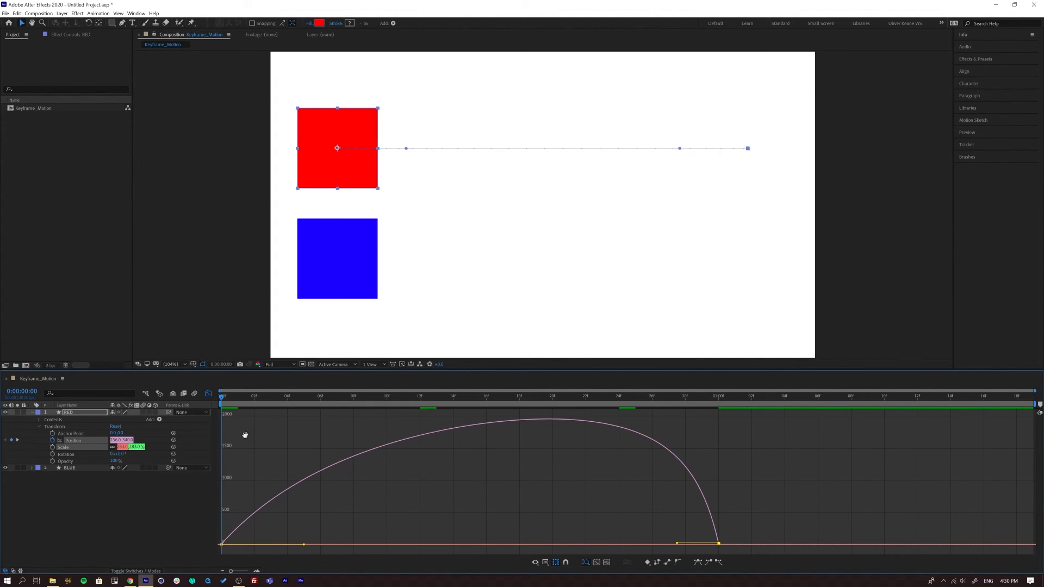
{"action": "key", "text": "space"}
{"action": "key", "text": "ctrl+z"}
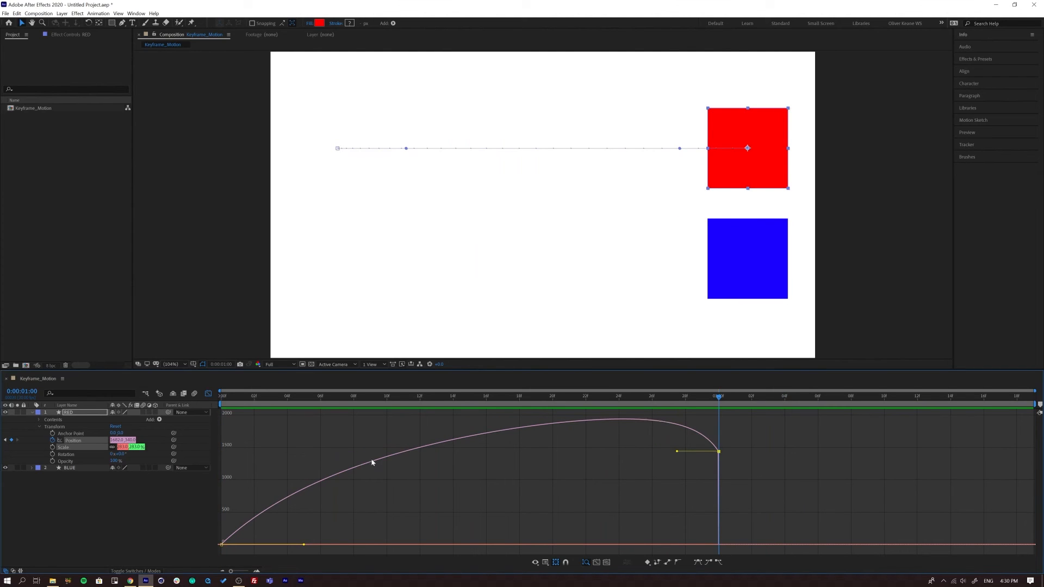
- Switch from the Graph Editor back to the layer timeline while previewing RED's Easy Ease Out motion against BLUE
{"action": "key", "text": "space"}
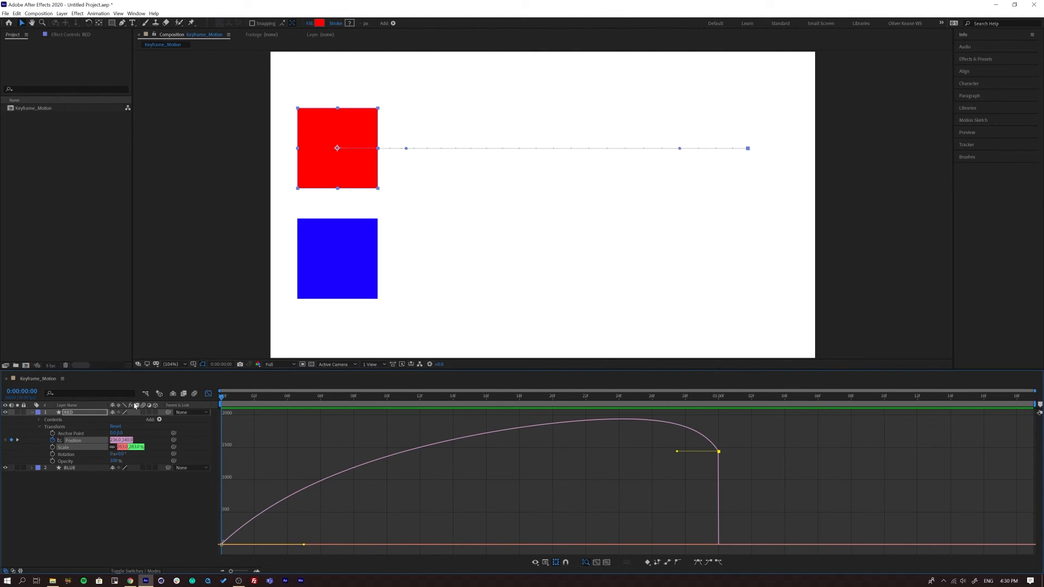
{"action": "left_click_drag", "start_coordinate": [297, 398], "coordinate": [186, 405]}
{"action": "left_click", "coordinate": [208, 394]}
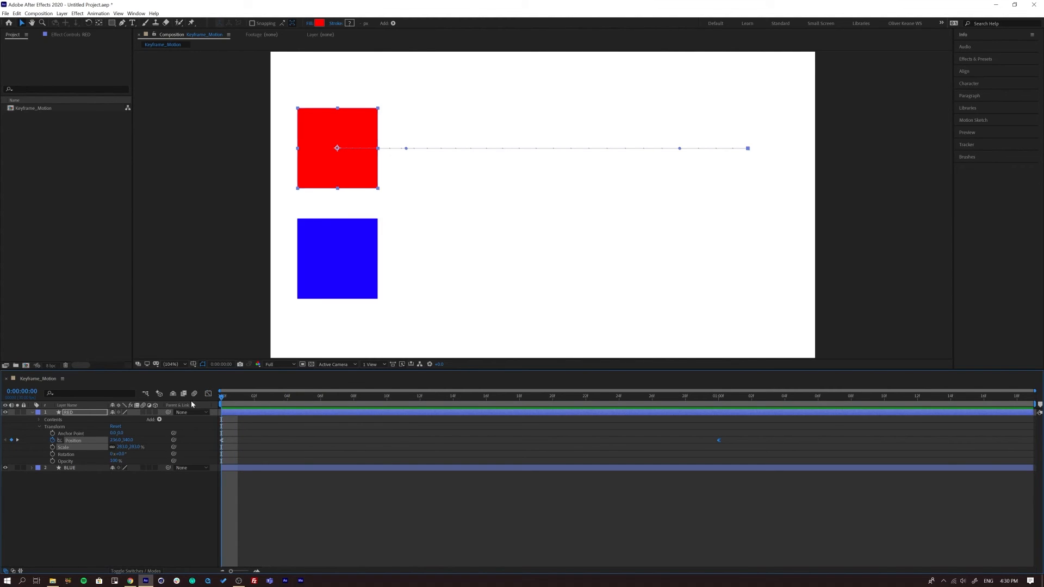
{"action": "key", "text": "space"}
{"action": "key", "text": "space"}
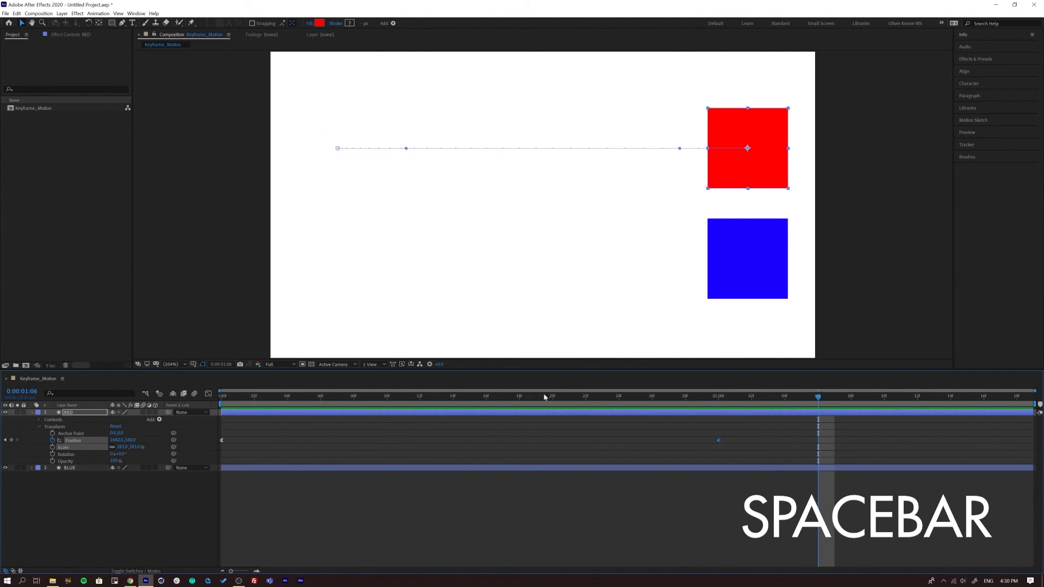
{"action": "key", "text": "space"}
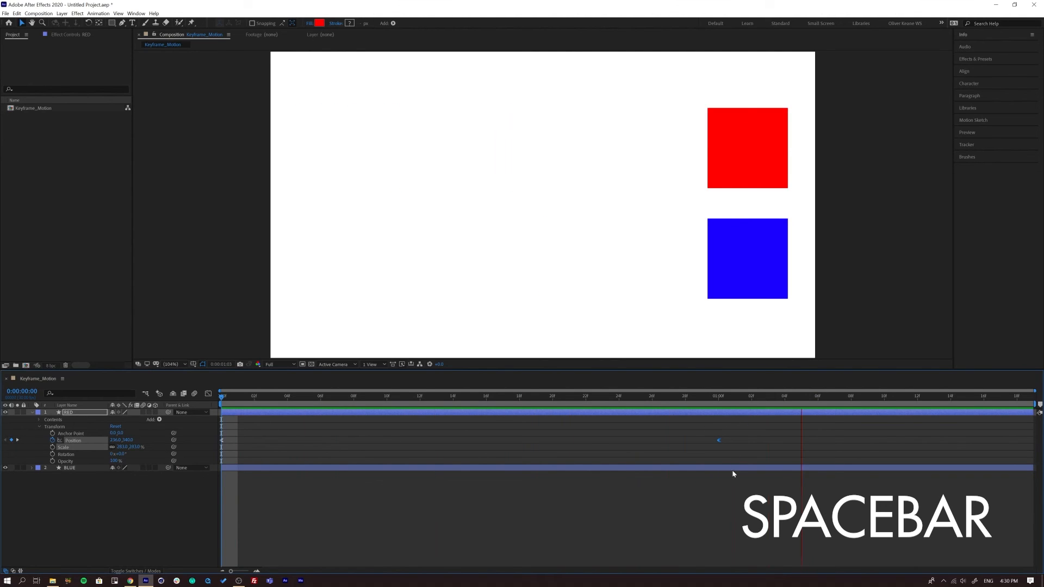
{"action": "key", "text": "space"}
- Convert both of RED's Position keyframes to linear and preview the motion from 0:00:00:00
{"action": "left_click_drag", "start_coordinate": [733, 439], "coordinate": [218, 451]}
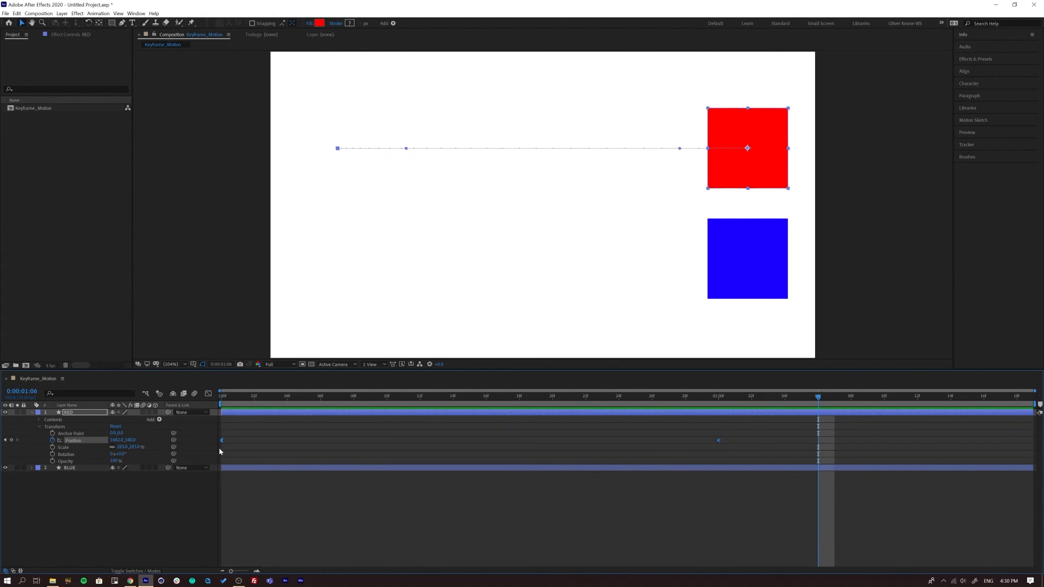
{"action": "left_click_drag", "start_coordinate": [737, 437], "coordinate": [219, 444]}
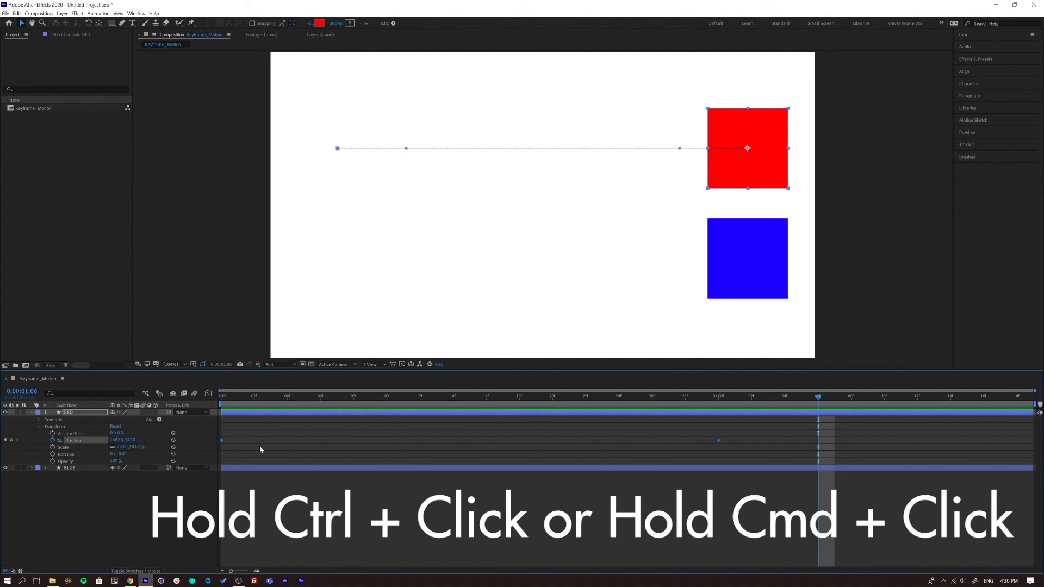
{"action": "left_click_drag", "start_coordinate": [710, 397], "coordinate": [344, 418]}
{"action": "left_click_drag", "start_coordinate": [344, 417], "coordinate": [229, 405]}
{"action": "key", "text": "space"}
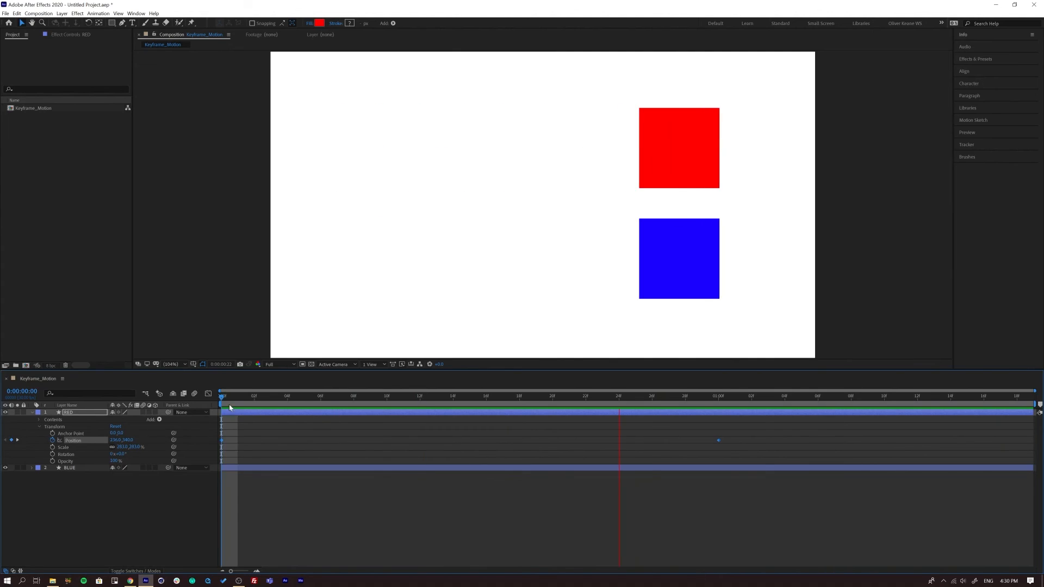
{"action": "key", "text": "space"}
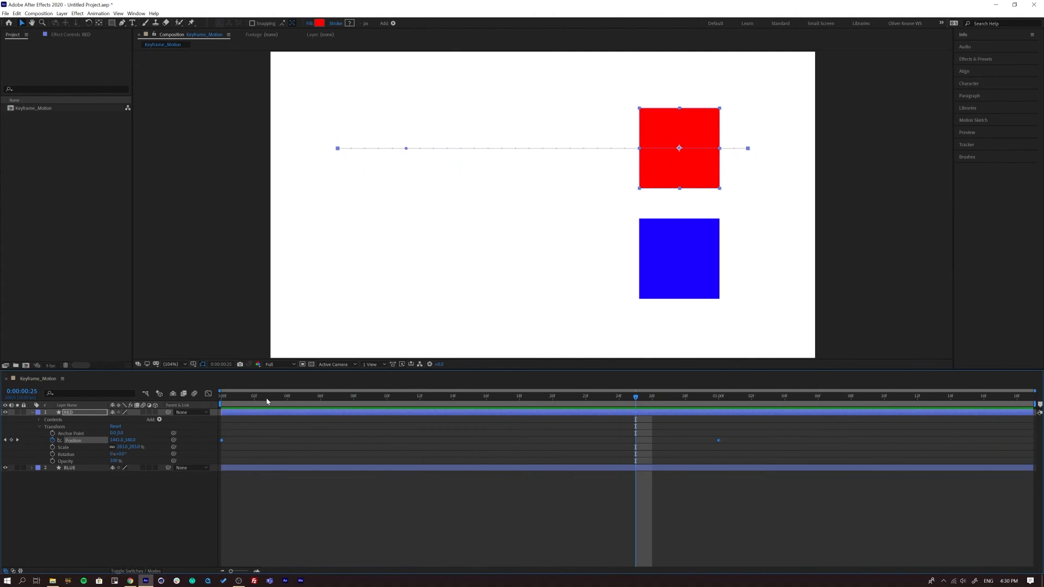
- Apply Easy Ease to both of RED's Position keyframes, preview the motion and return to 0:00:00:00
{"action": "key", "text": "Home"}
{"action": "left_click_drag", "start_coordinate": [750, 441], "coordinate": [217, 452]}
{"action": "right_click", "coordinate": [223, 440]}
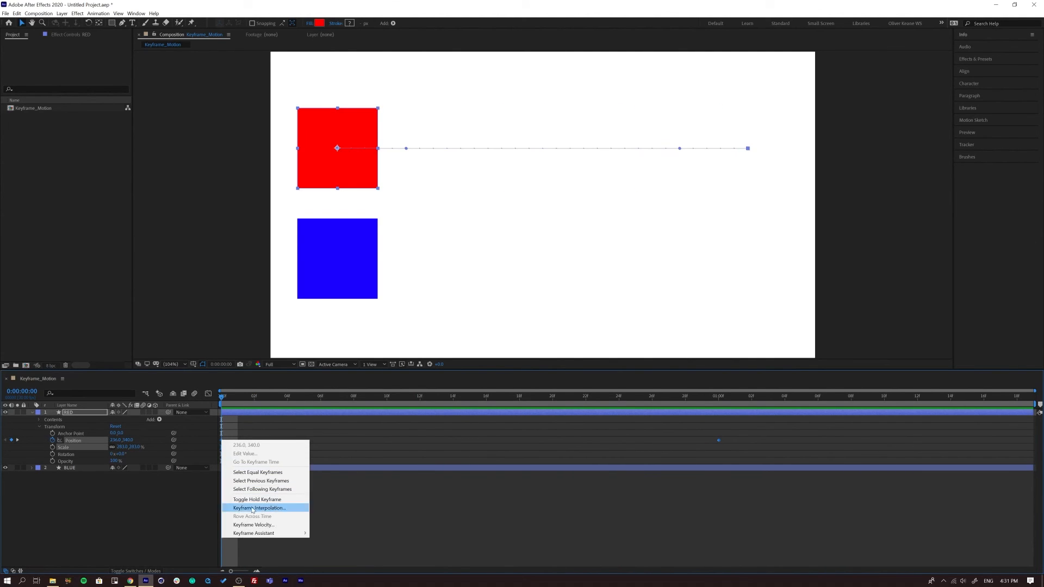
{"action": "mouse_move", "coordinate": [261, 534]}
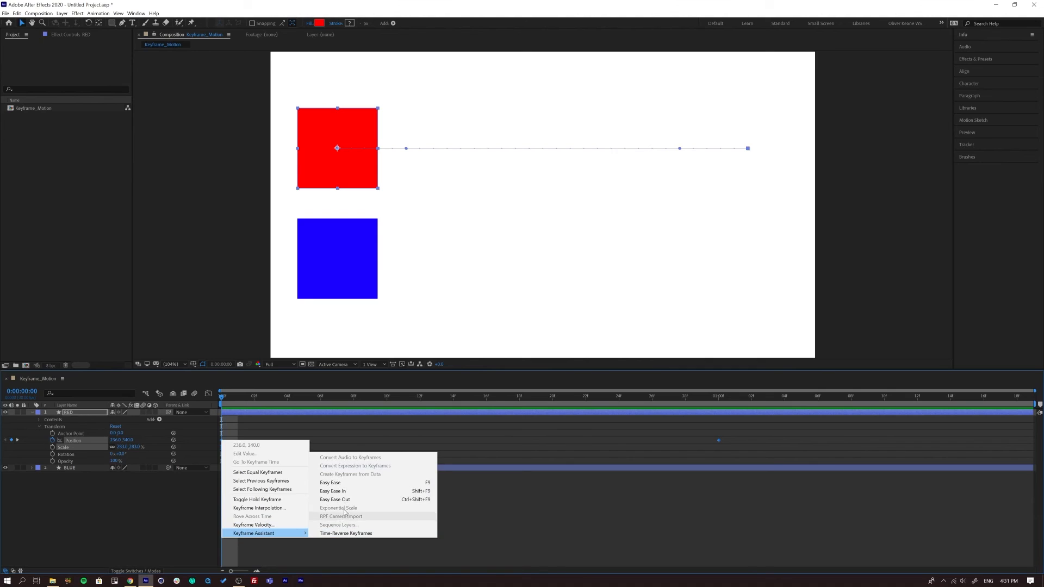
{"action": "left_click", "coordinate": [348, 484]}
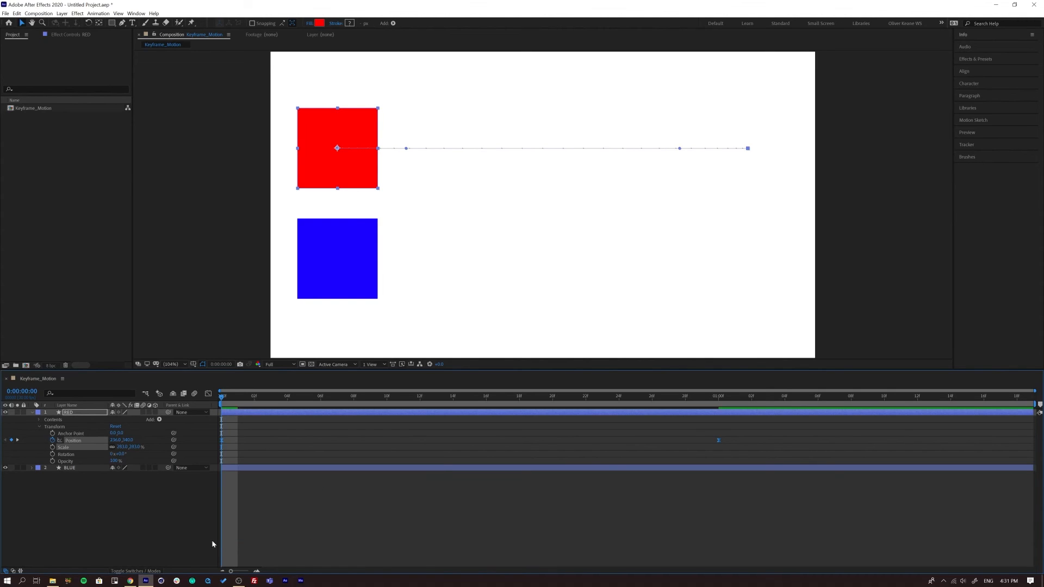
{"action": "key", "text": "space"}
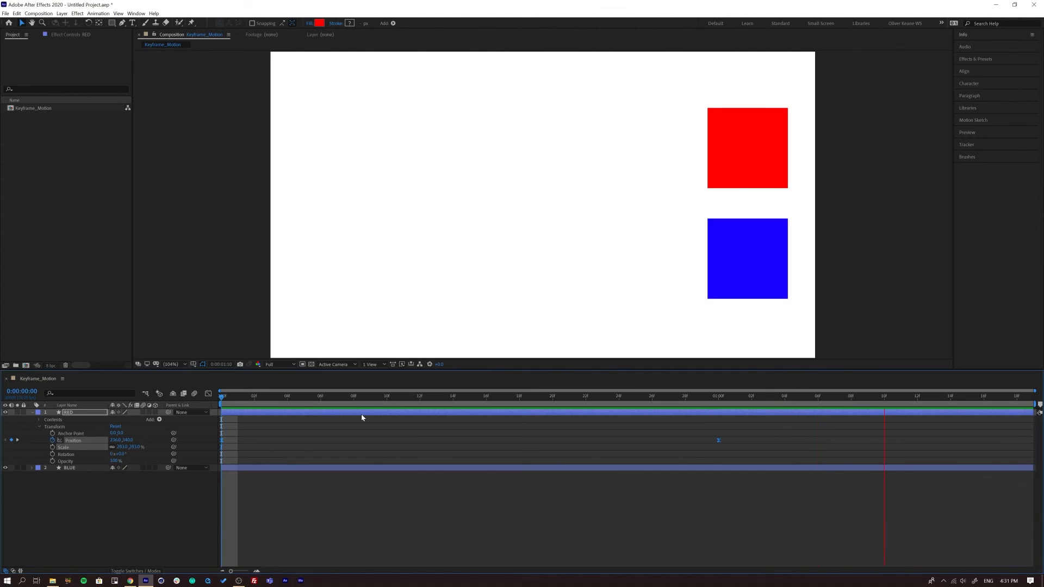
{"action": "key", "text": "space"}
{"action": "left_click_drag", "start_coordinate": [474, 417], "coordinate": [147, 383]}
- Examine RED's Easy Ease speed curve in the Graph Editor while replaying the composition, and return to the layer timeline
{"action": "left_click_drag", "start_coordinate": [741, 438], "coordinate": [214, 450]}
{"action": "left_click", "coordinate": [209, 394]}
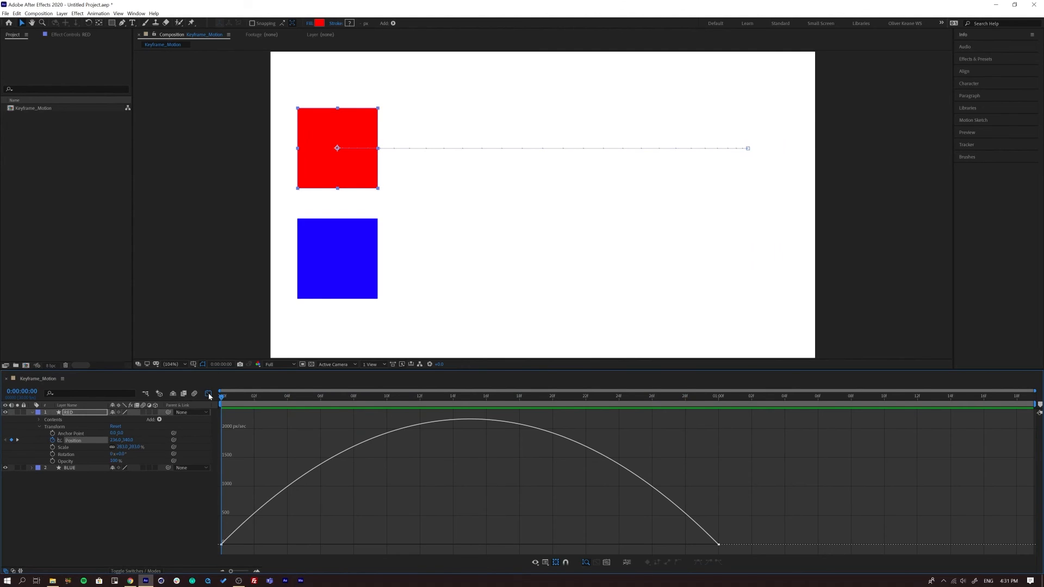
{"action": "key", "text": "space"}
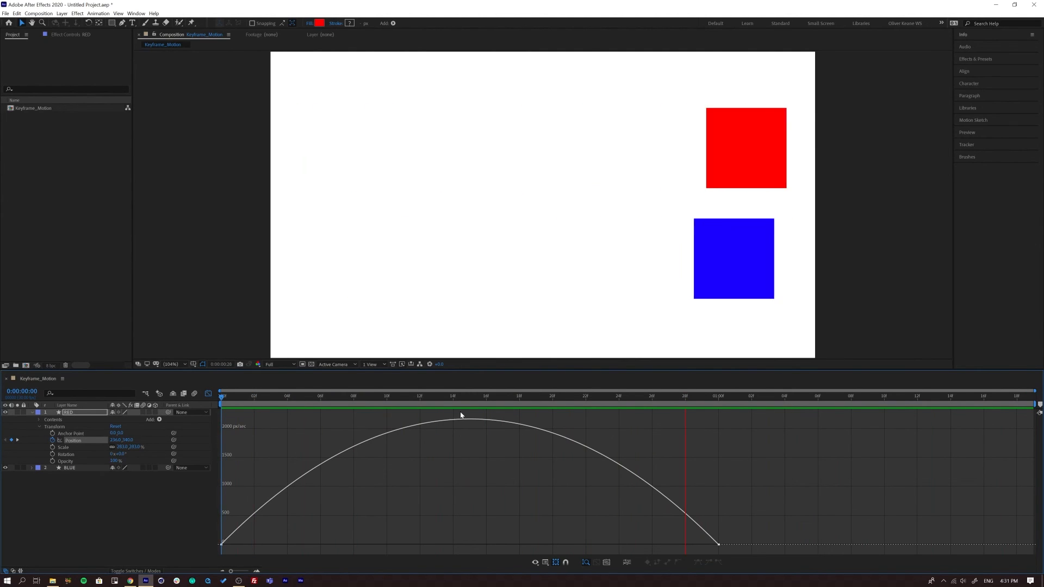
{"action": "key", "text": "space"}
{"action": "key", "text": "space"}
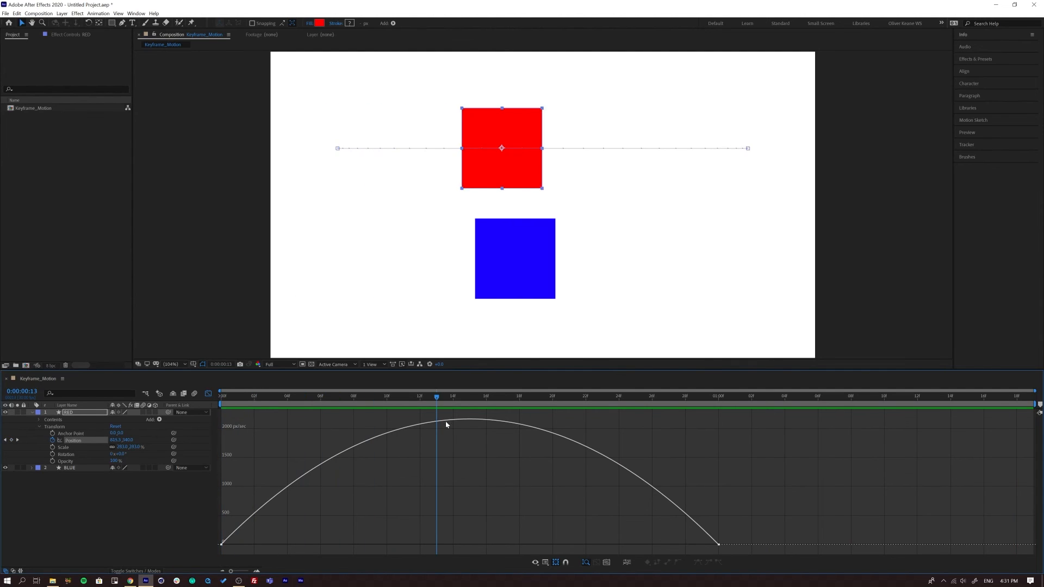
{"action": "key", "text": "Home"}
{"action": "key", "text": "space"}
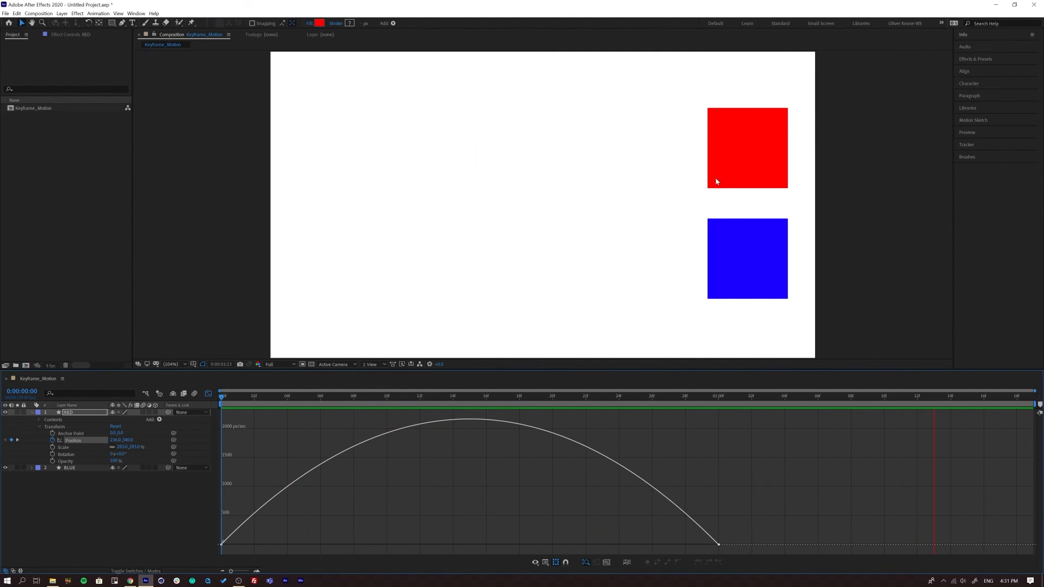
{"action": "key", "text": "space"}
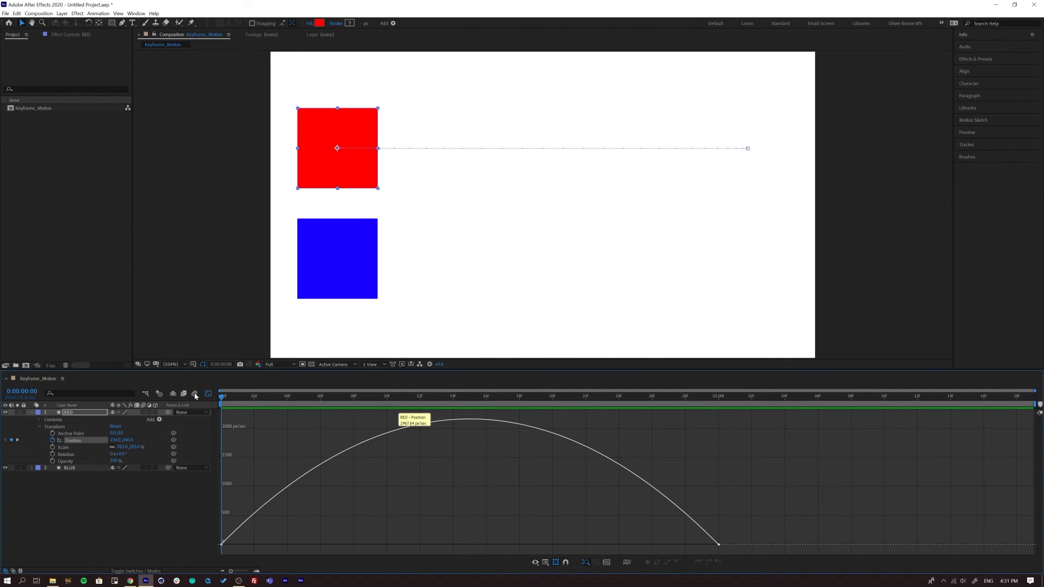
{"action": "left_click", "coordinate": [208, 393]}
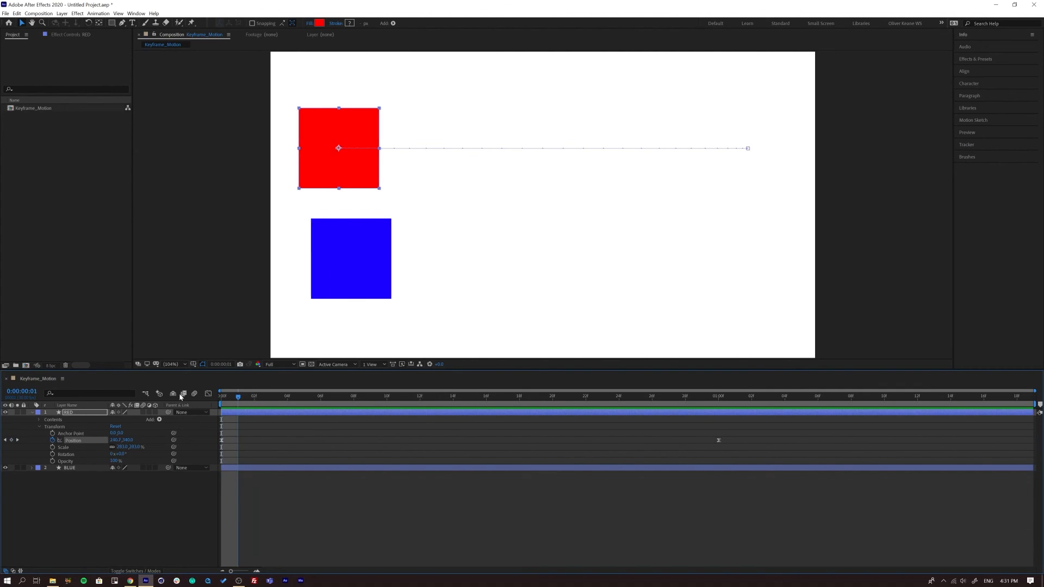
- Turn both of RED's Position keyframes into Hold keyframes and preview the motion
{"action": "left_click_drag", "start_coordinate": [755, 438], "coordinate": [220, 442]}
{"action": "right_click", "coordinate": [222, 442]}
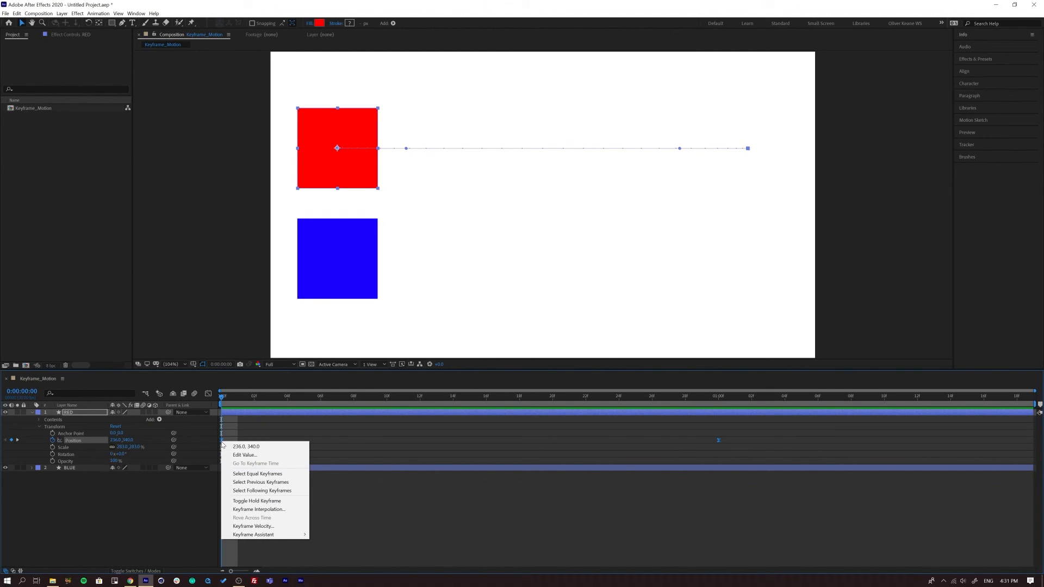
{"action": "left_click", "coordinate": [270, 501]}
{"action": "key", "text": "space"}
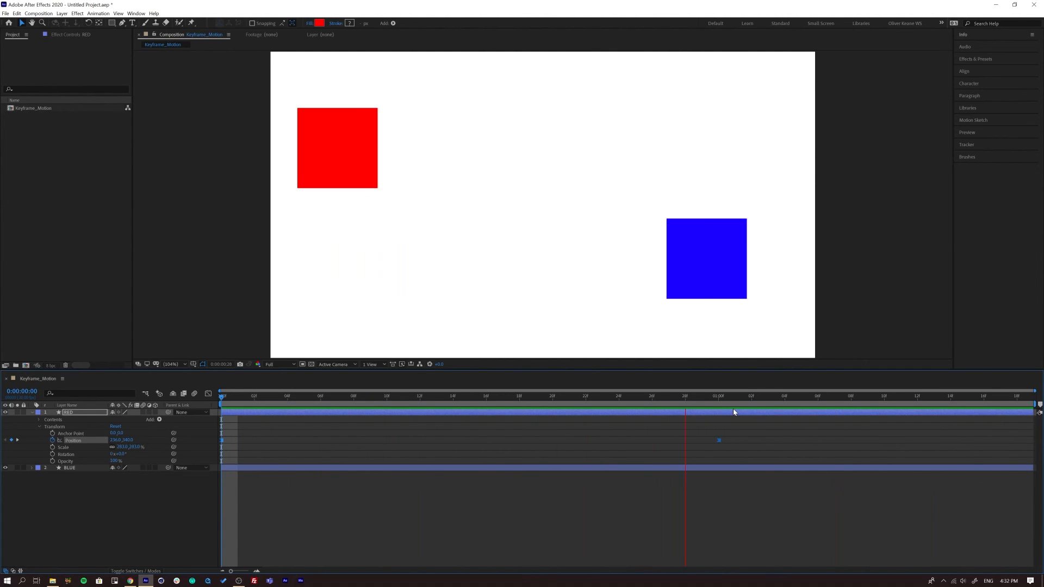
{"action": "left_click_drag", "start_coordinate": [490, 397], "coordinate": [450, 412]}
- Move RED's last Position keyframe to 0:00:00:14
{"action": "left_click", "coordinate": [738, 441]}
{"action": "left_click", "coordinate": [719, 440]}
{"action": "left_click_drag", "start_coordinate": [685, 439], "coordinate": [454, 452]}
- Paste a copy of RED's first Position keyframe at 0:00:00:25 and preview the motion from the start
{"action": "left_click_drag", "start_coordinate": [453, 402], "coordinate": [636, 402]}
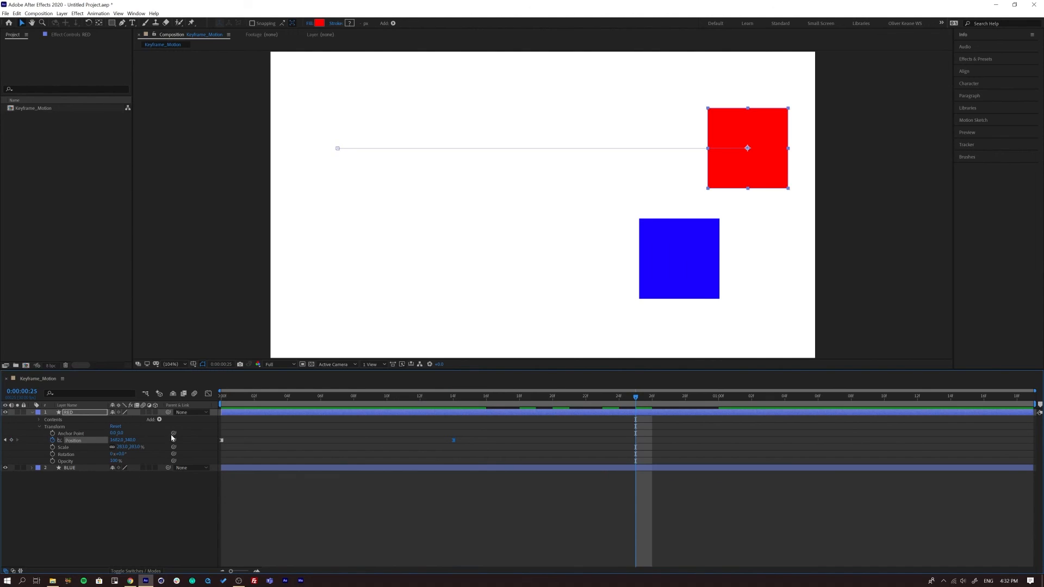
{"action": "left_click_drag", "start_coordinate": [246, 431], "coordinate": [217, 451]}
{"action": "key", "text": "ctrl+c"}
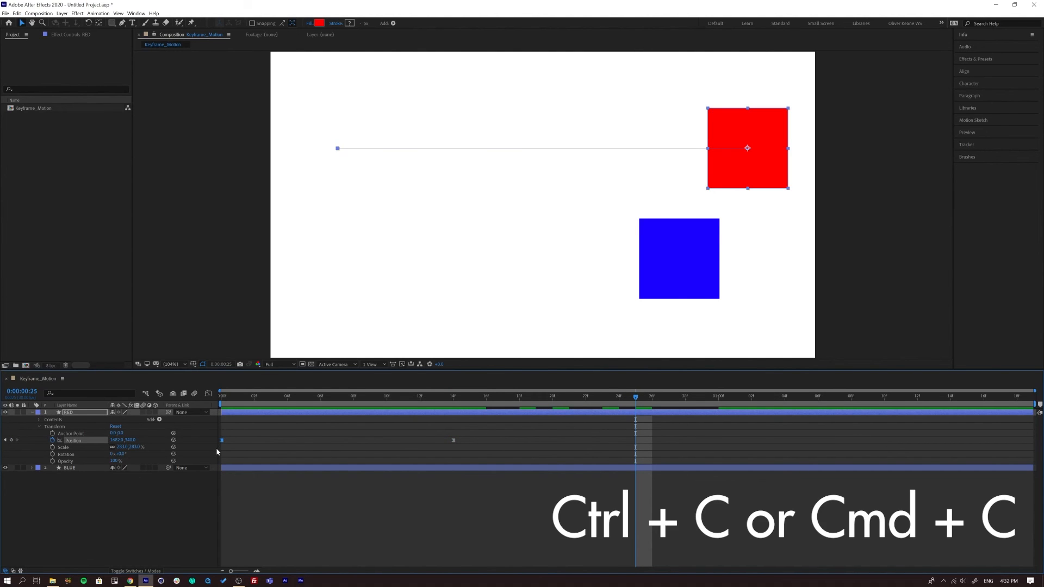
{"action": "key", "text": "ctrl+v"}
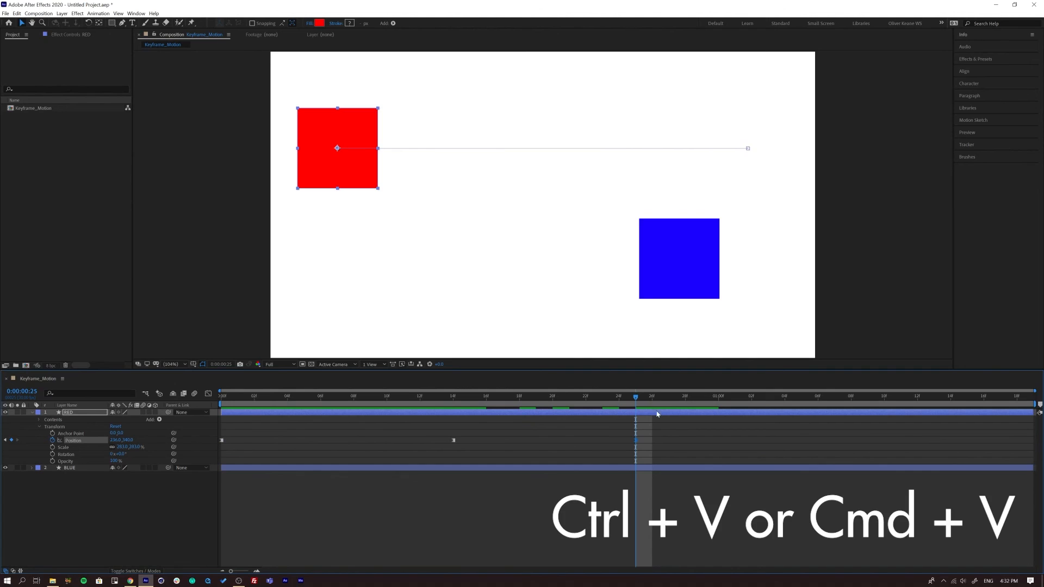
{"action": "key", "text": "Home"}
{"action": "key", "text": "space"}
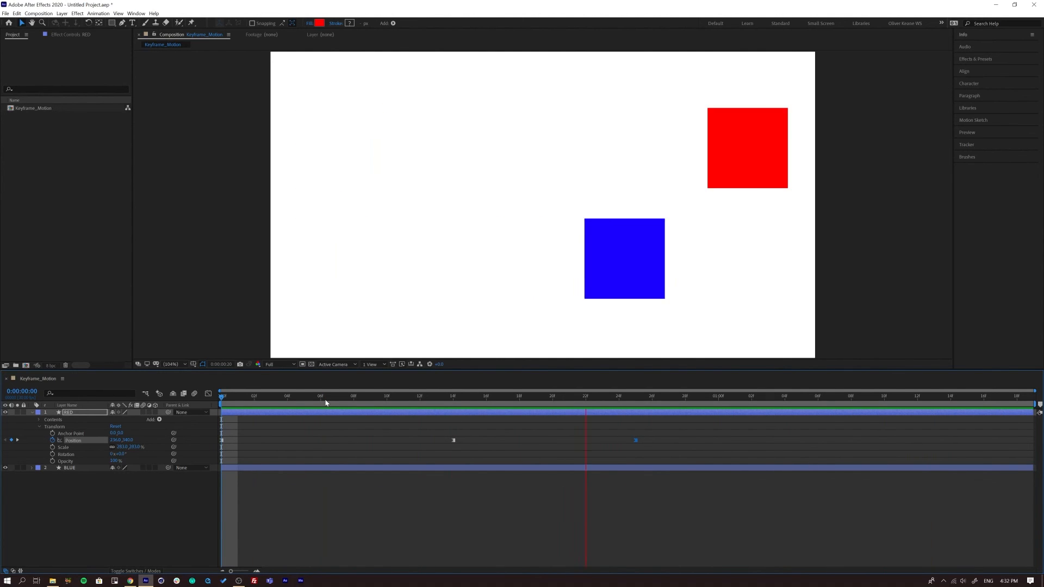
{"action": "key", "text": "space"}
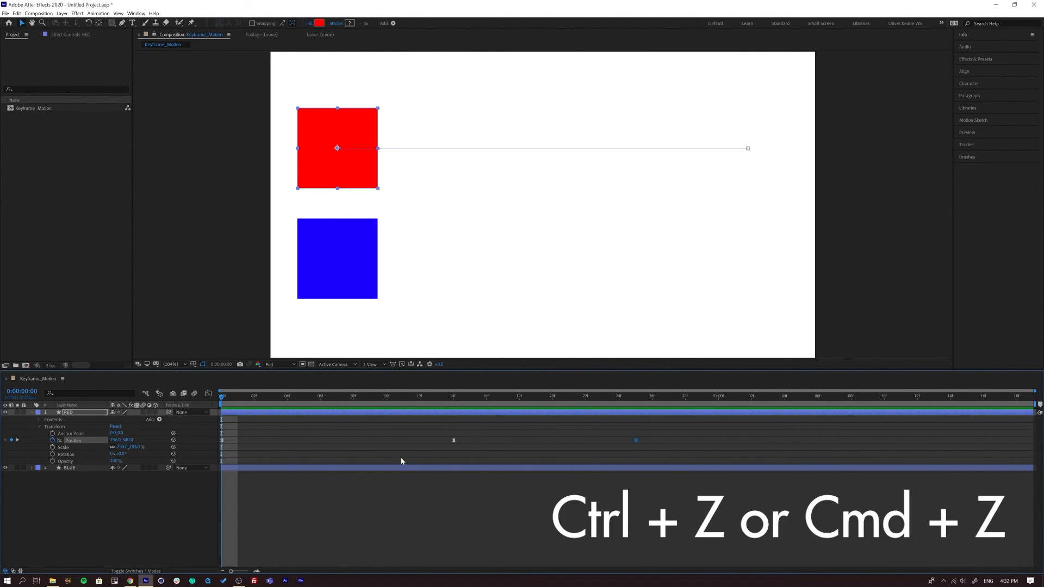
- Undo RED's pasted keyframe, keyframe move and Hold interpolation, and preview the Easy Ease motion
{"action": "key", "text": "ctrl+z"}
{"action": "key", "text": "ctrl+z"}
{"action": "key", "text": "ctrl+z"}
{"action": "key", "text": "ctrl+z"}
{"action": "key", "text": "ctrl+z"}
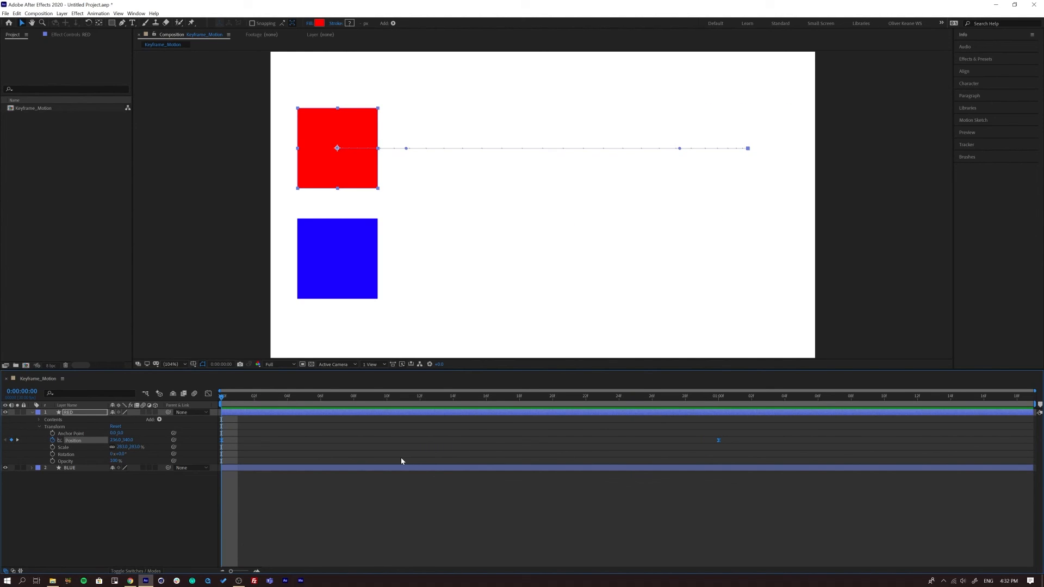
{"action": "key", "text": "space"}
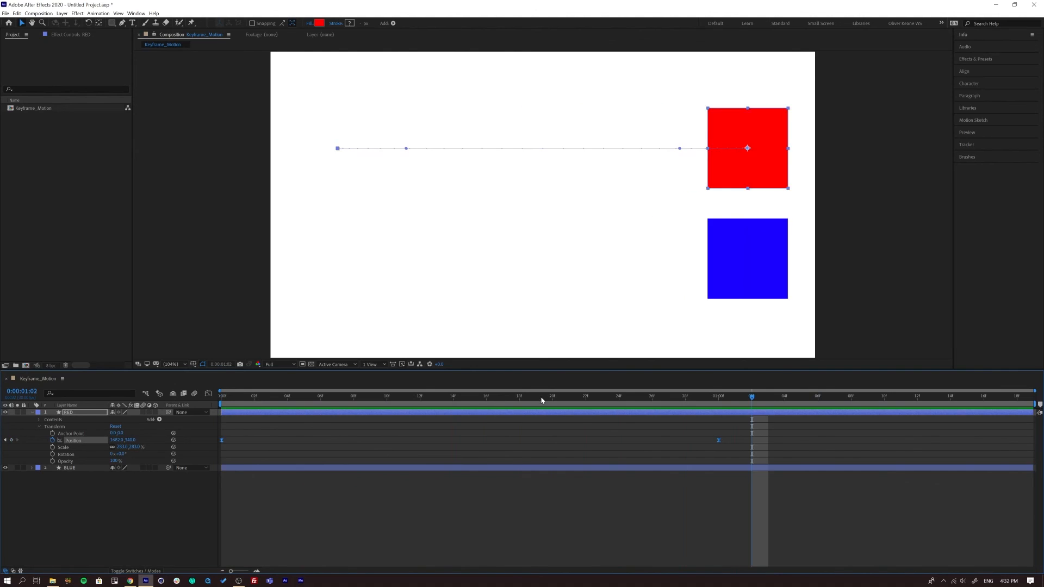
- Preview RED's Easy Ease motion against BLUE's linear motion several times from the start of the timeline
{"action": "left_click_drag", "start_coordinate": [540, 400], "coordinate": [69, 412]}
{"action": "key", "text": "space"}
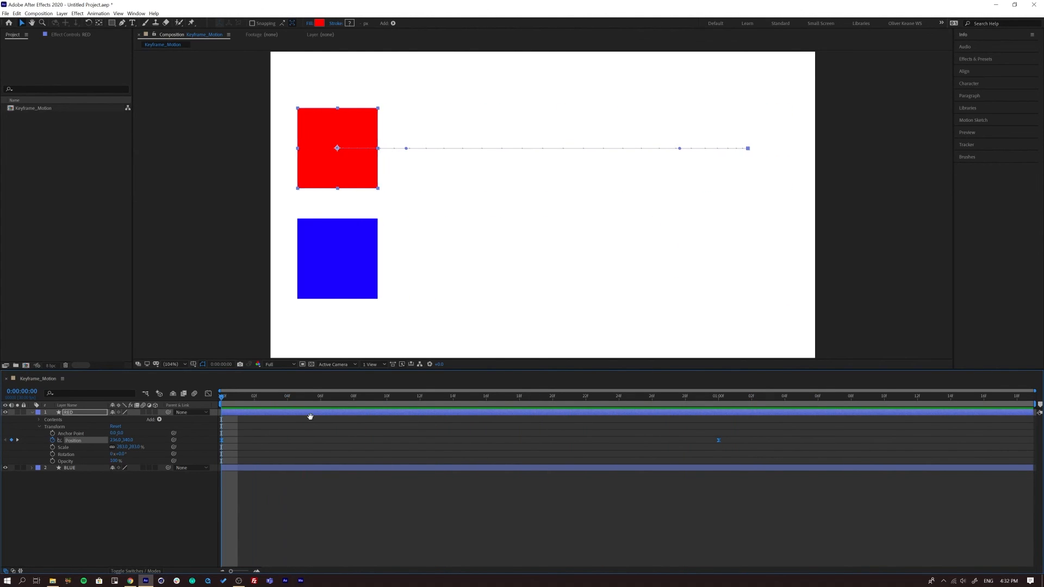
{"action": "left_click", "coordinate": [228, 400]}
{"action": "key", "text": "space"}
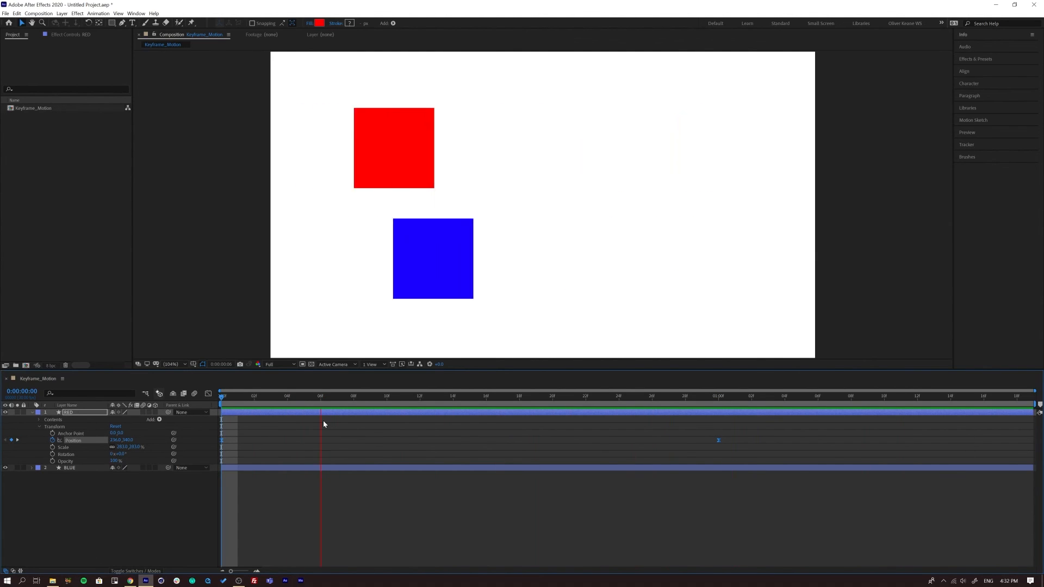
{"action": "key", "text": "space"}
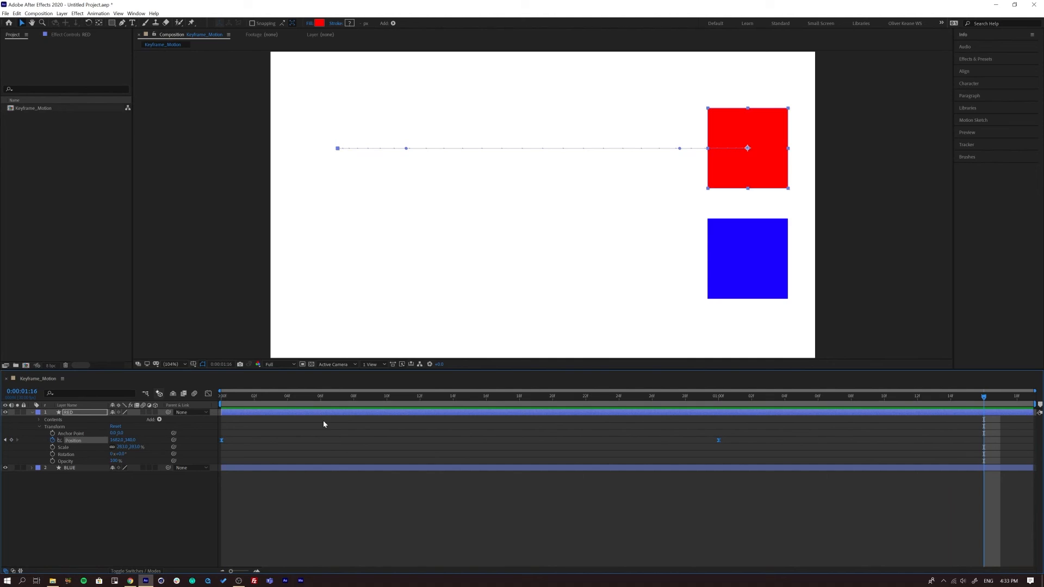
{"action": "key", "text": "Home"}
{"action": "key", "text": "space"}
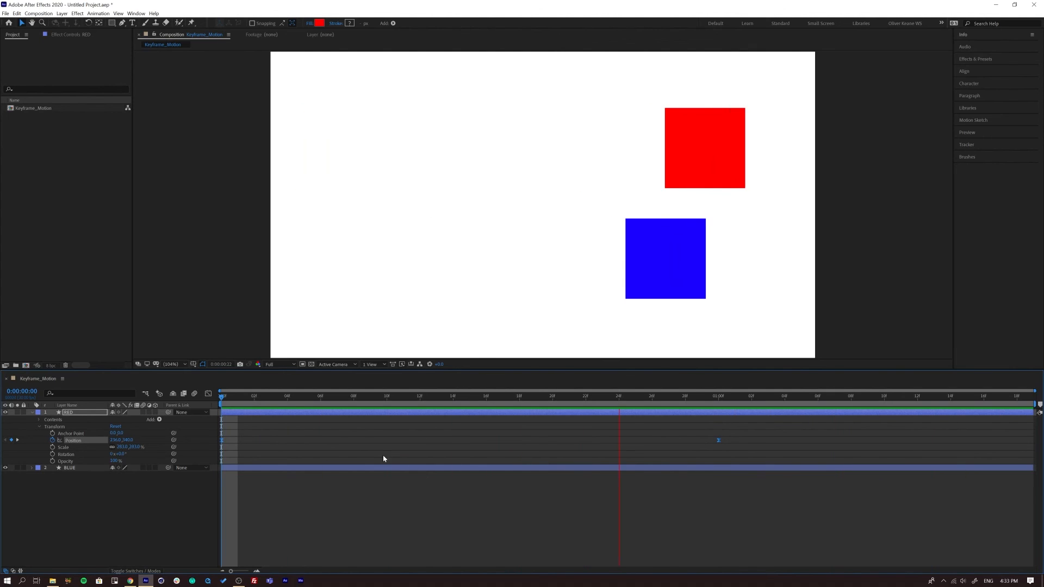
{"action": "key", "text": "space"}
{"action": "key", "text": "space"}
{"action": "key", "text": "space"}
- Add a Scale keyframe to RED at 0:00:00:00, set its Scale to 0% at 0:00:01:00, and preview the shrinking motion
{"action": "left_click", "coordinate": [53, 447]}
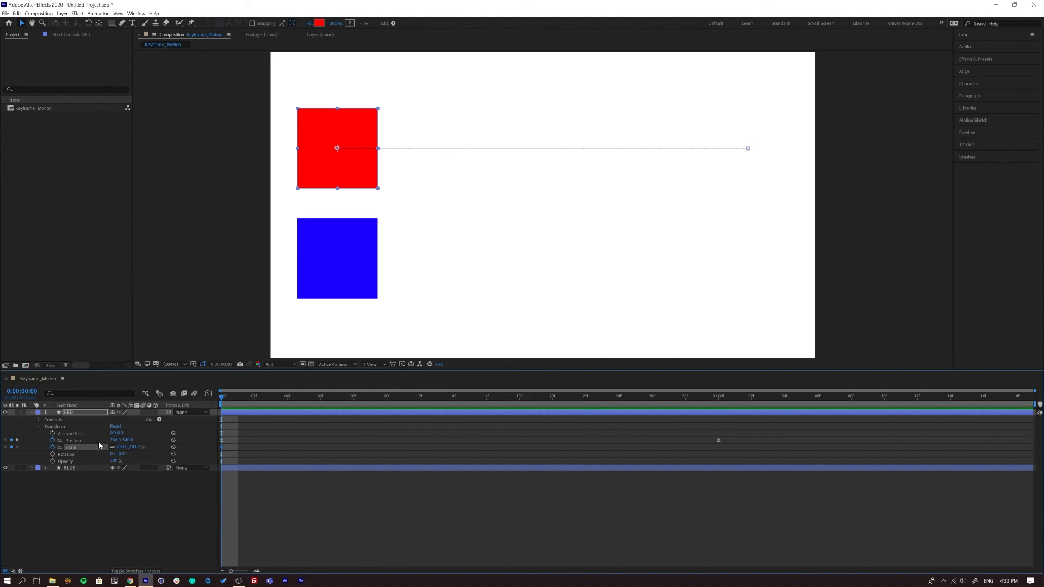
{"action": "left_click_drag", "start_coordinate": [244, 402], "coordinate": [718, 402]}
{"action": "type", "text": "0"}
{"action": "key", "text": "Return"}
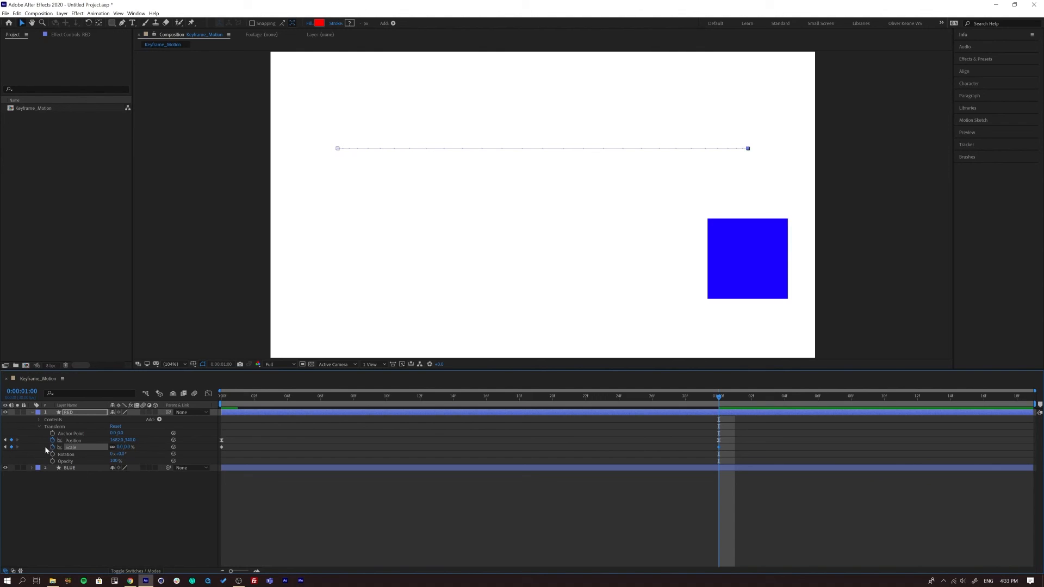
{"action": "left_click_drag", "start_coordinate": [481, 401], "coordinate": [220, 405]}
{"action": "key", "text": "space"}
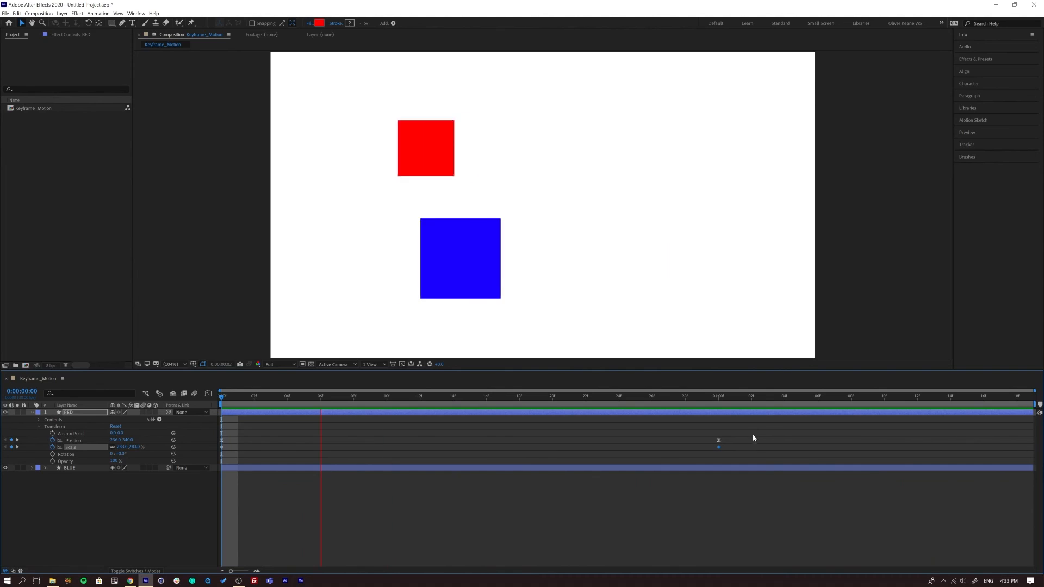
{"action": "key", "text": "space"}
- Apply Easy Ease In to both of RED's Scale keyframes and preview the motion
{"action": "left_click_drag", "start_coordinate": [730, 445], "coordinate": [710, 449]}
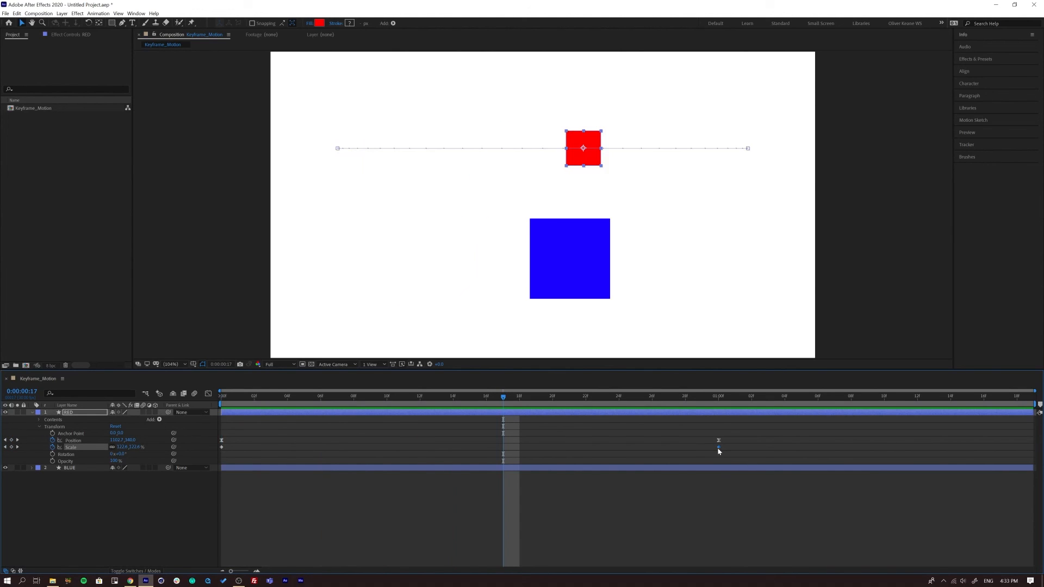
{"action": "right_click", "coordinate": [718, 450]}
{"action": "left_click", "coordinate": [726, 446]}
{"action": "left_click_drag", "start_coordinate": [725, 444], "coordinate": [220, 453]}
{"action": "right_click", "coordinate": [222, 450]}
{"action": "mouse_move", "coordinate": [261, 540]}
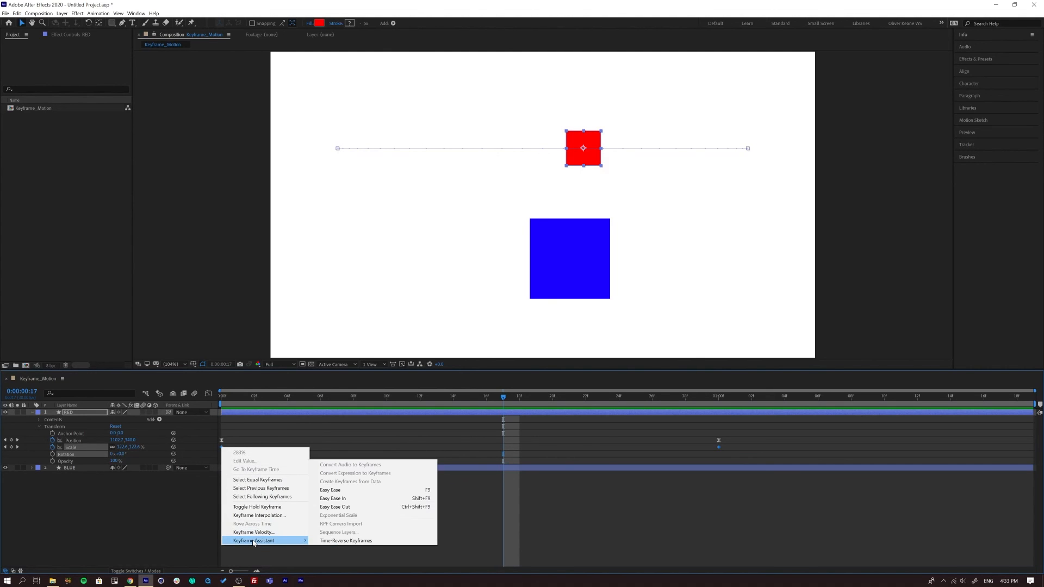
{"action": "left_click", "coordinate": [373, 498]}
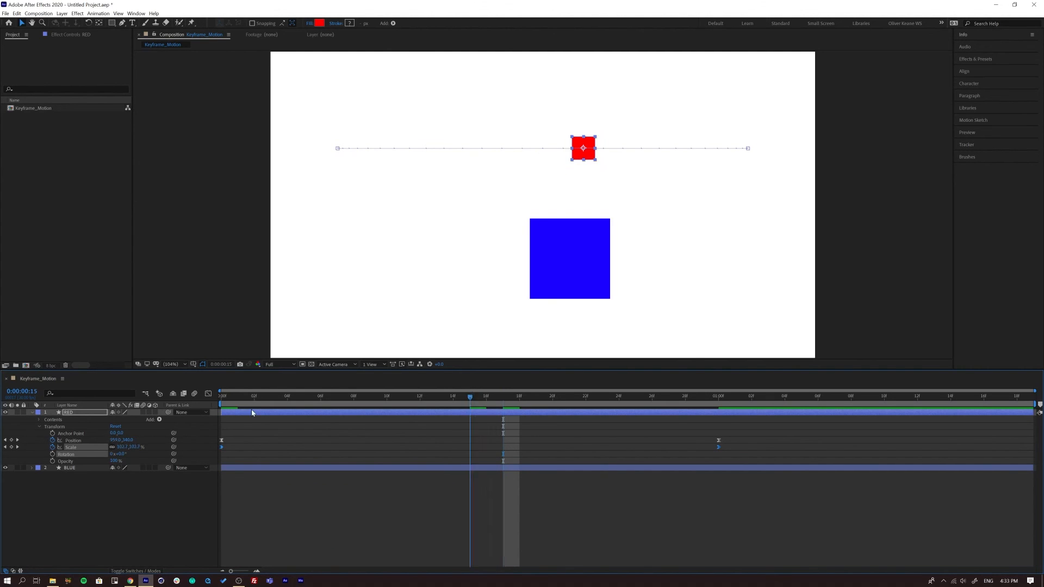
{"action": "key", "text": "space"}
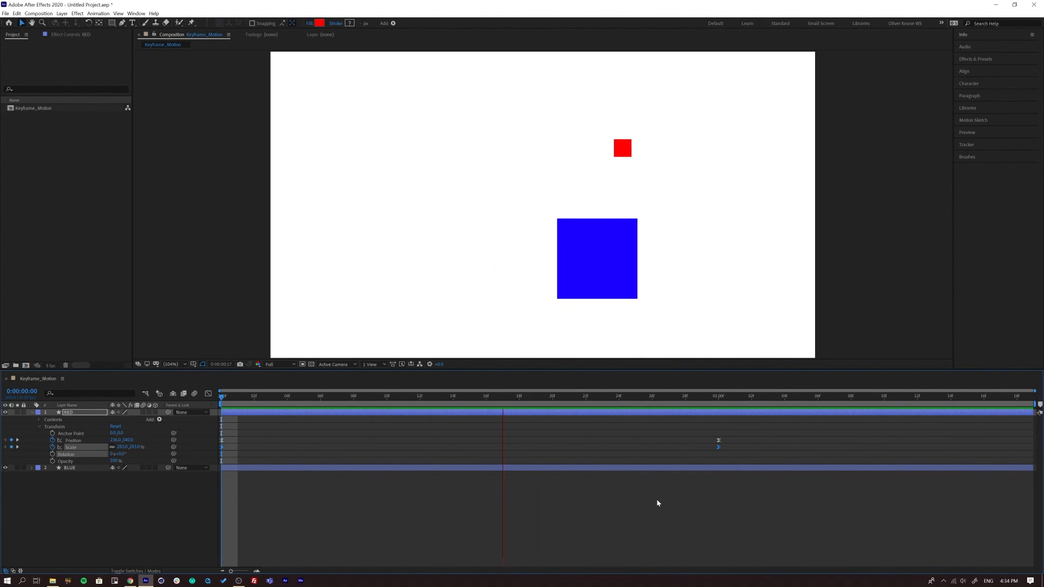
{"action": "key", "text": "space"}
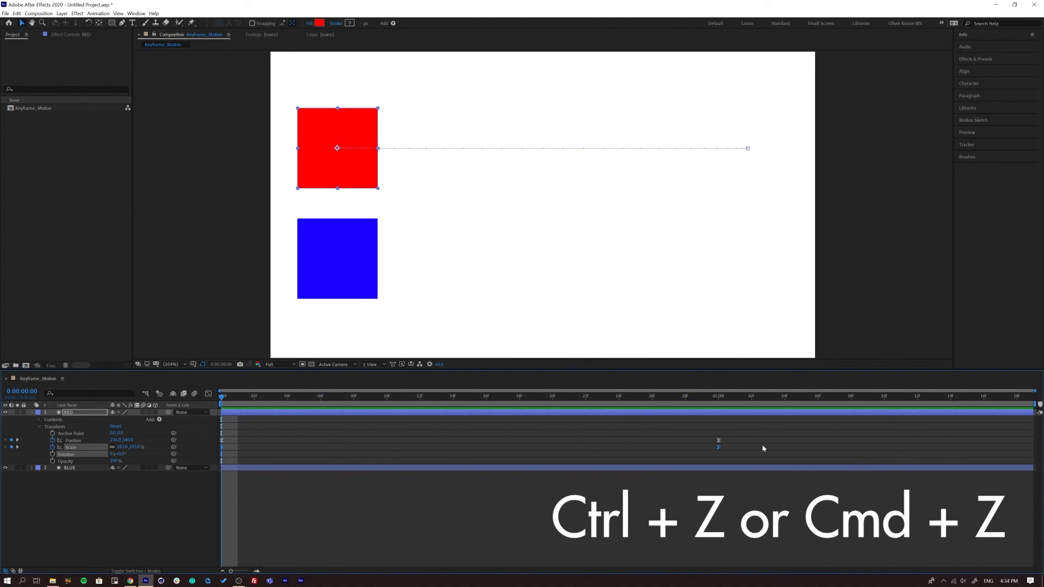
- Undo the Easy Ease In on RED's Scale keyframes and preview the linear scaling from the start
{"action": "key", "text": "ctrl+z"}
{"action": "key", "text": "space"}
{"action": "left_click_drag", "start_coordinate": [502, 399], "coordinate": [220, 400]}
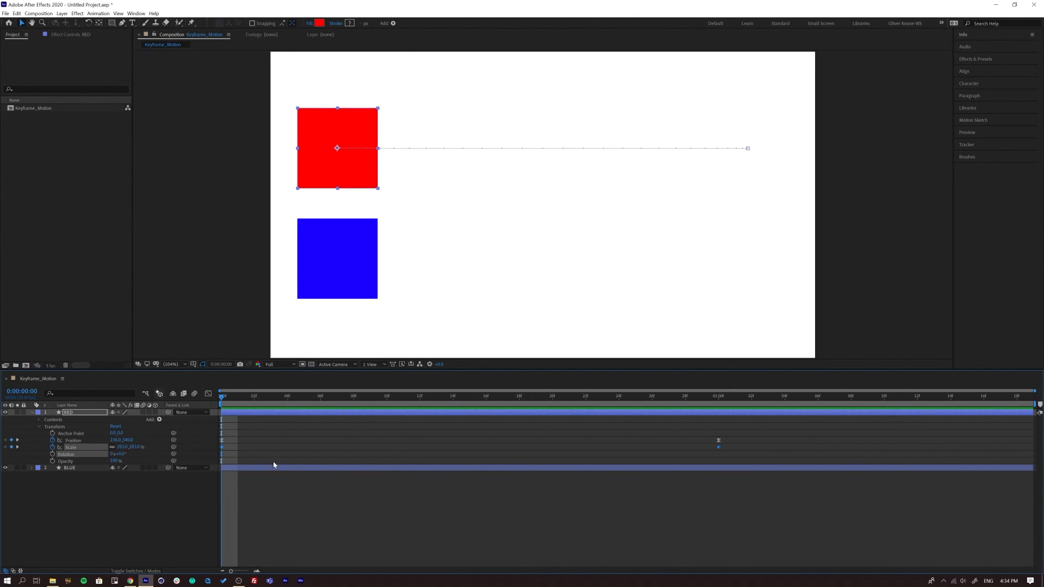
{"action": "left_click", "coordinate": [275, 492]}
{"action": "key", "text": "space"}
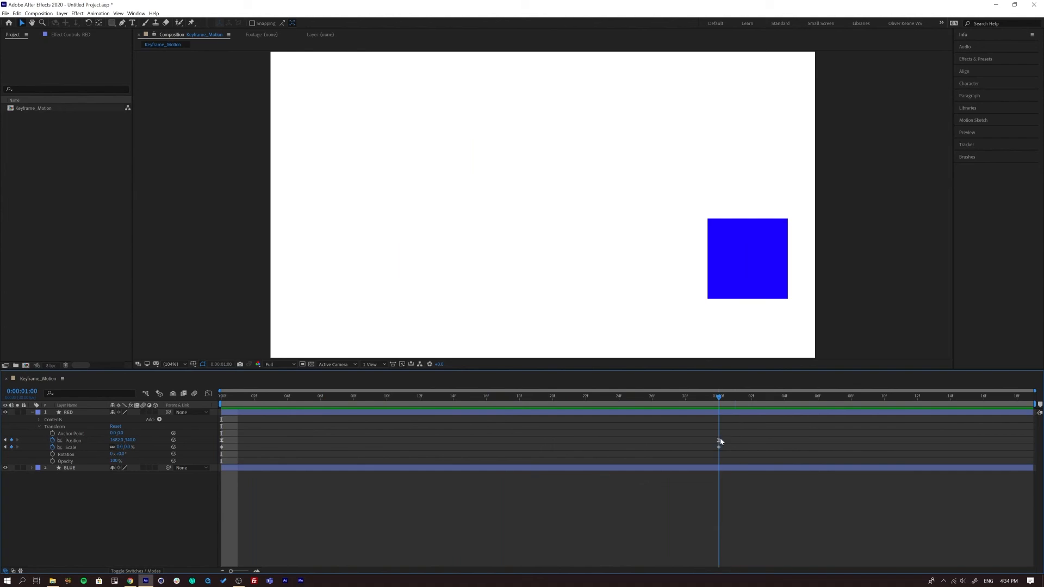
- Apply Easy Ease In to only RED's last Scale keyframe at 0:00:01:00 and preview the motion
{"action": "left_click_drag", "start_coordinate": [726, 447], "coordinate": [704, 455]}
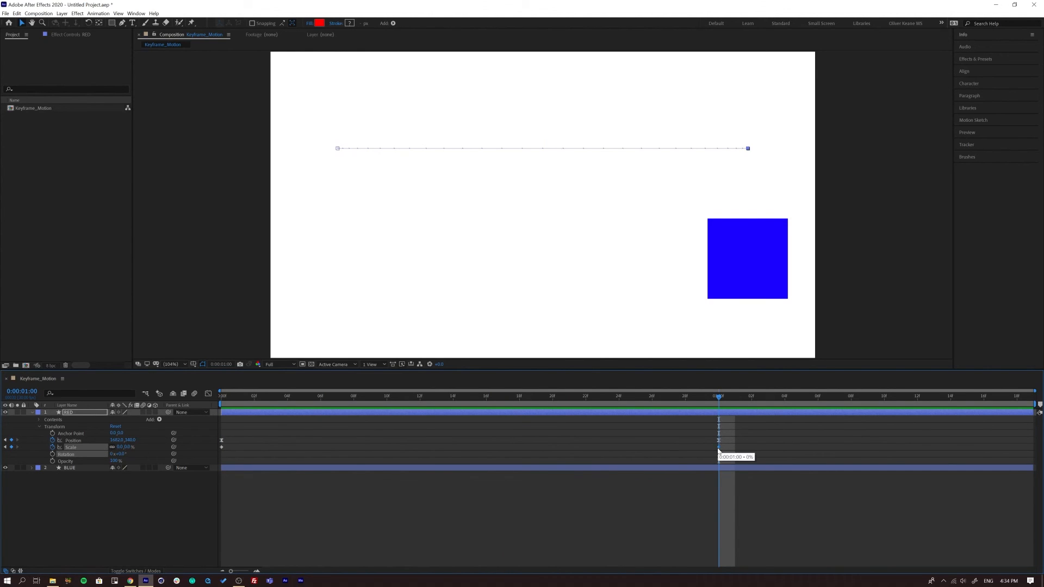
{"action": "right_click", "coordinate": [718, 451]}
{"action": "mouse_move", "coordinate": [772, 540]}
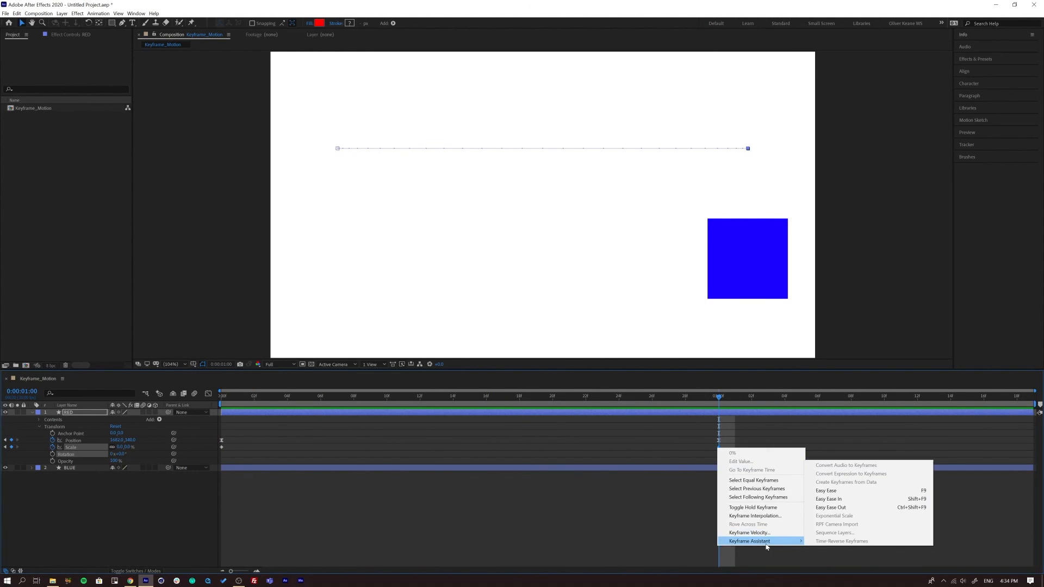
{"action": "left_click", "coordinate": [854, 498]}
{"action": "key", "text": "space"}
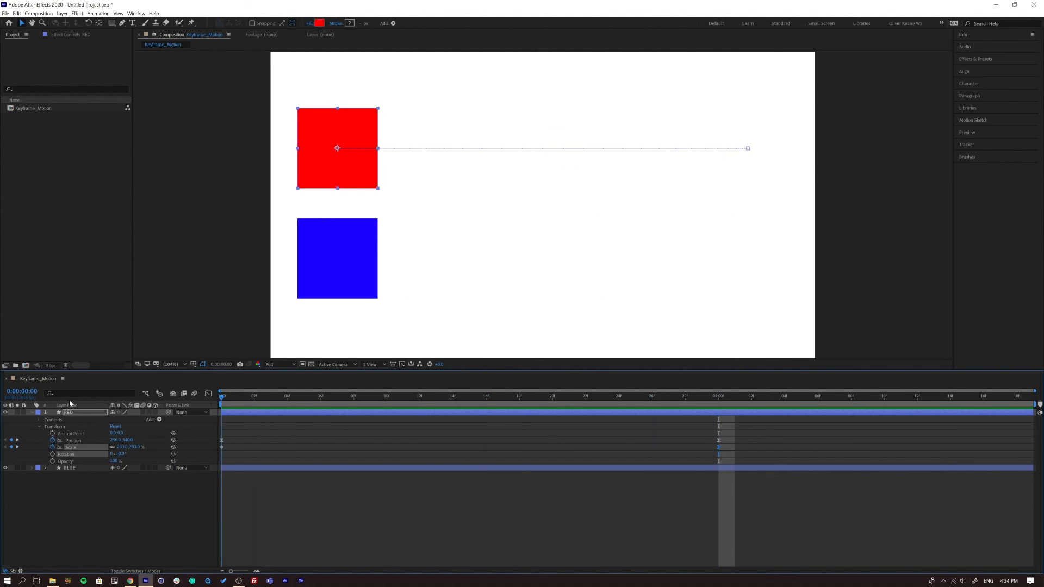
- Review the easing options available for RED's last Scale keyframe, close them without a change, and preview the motion
{"action": "right_click", "coordinate": [718, 448]}
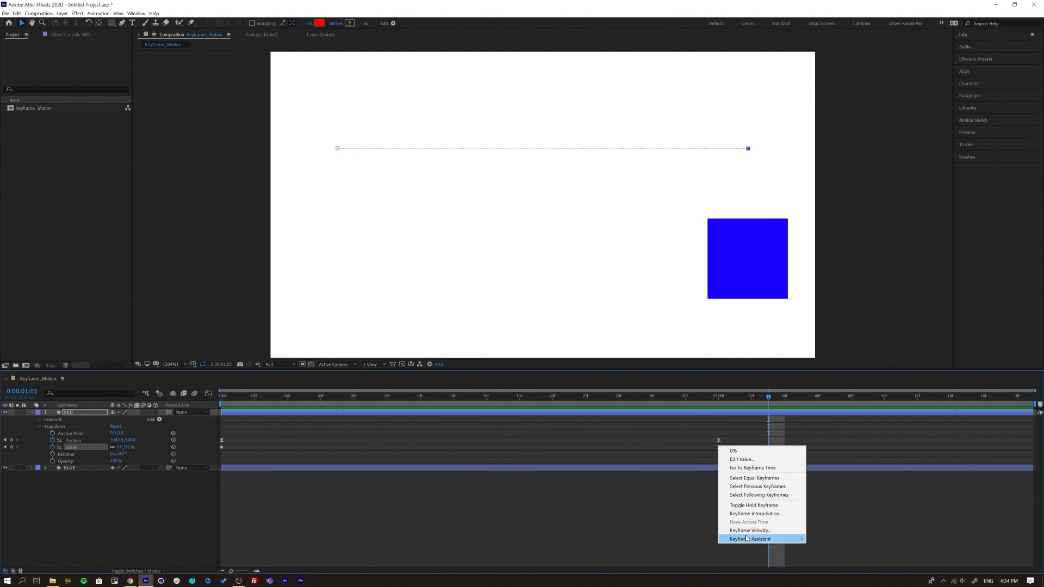
{"action": "mouse_move", "coordinate": [746, 538]}
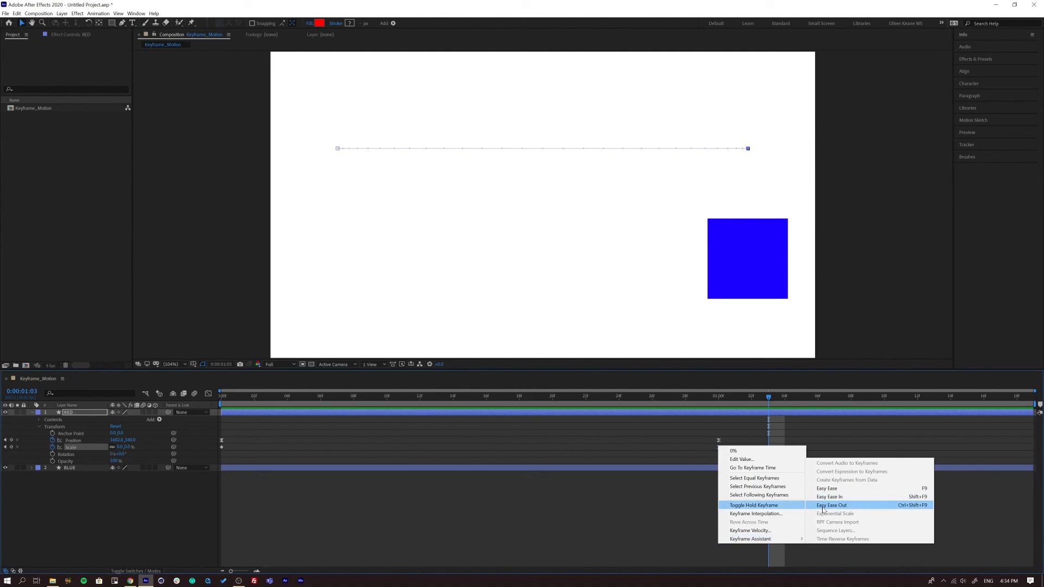
{"action": "mouse_move", "coordinate": [791, 540]}
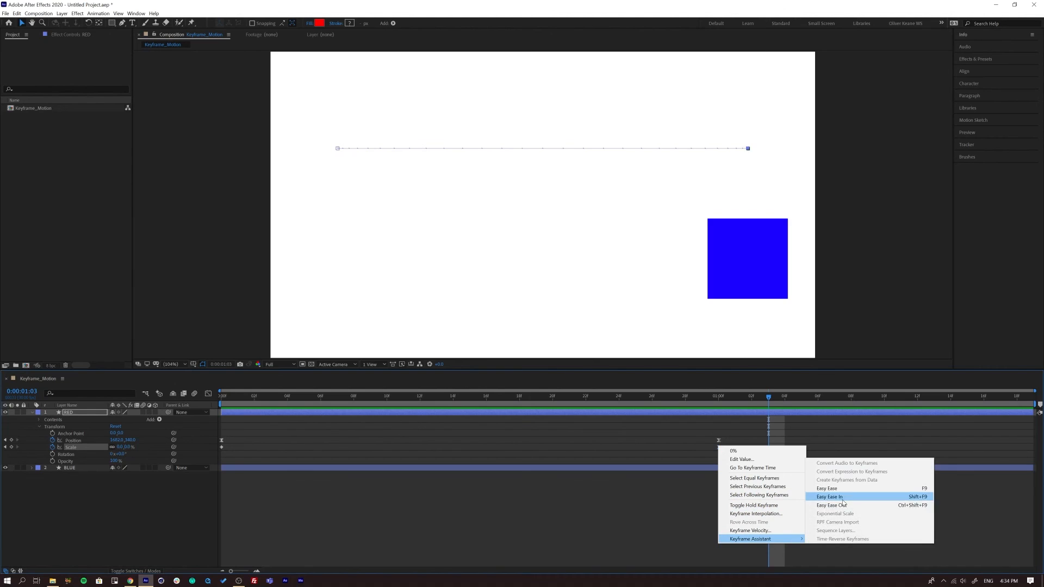
{"action": "left_click", "coordinate": [907, 507]}
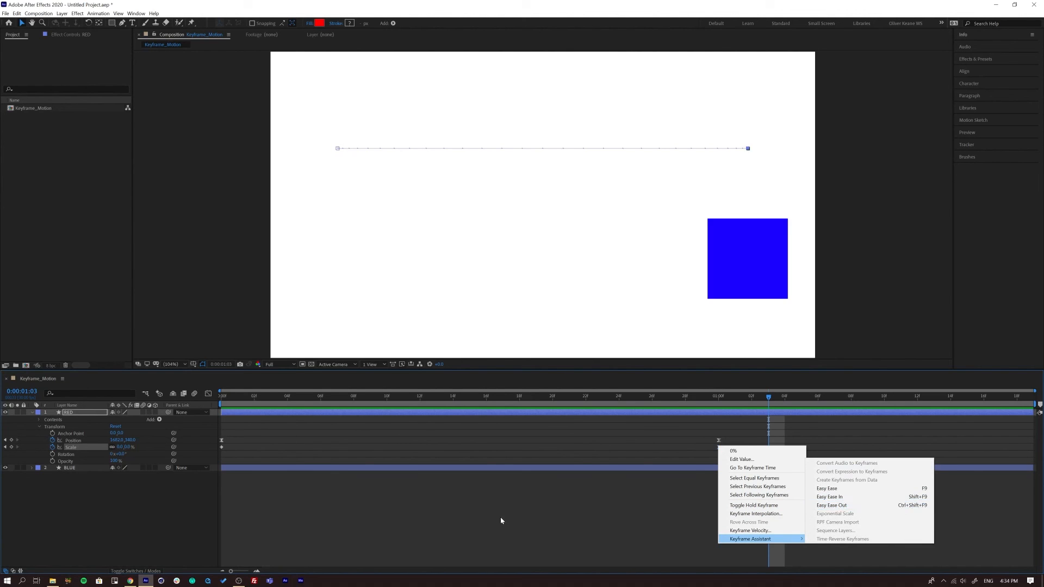
{"action": "key", "text": "space"}
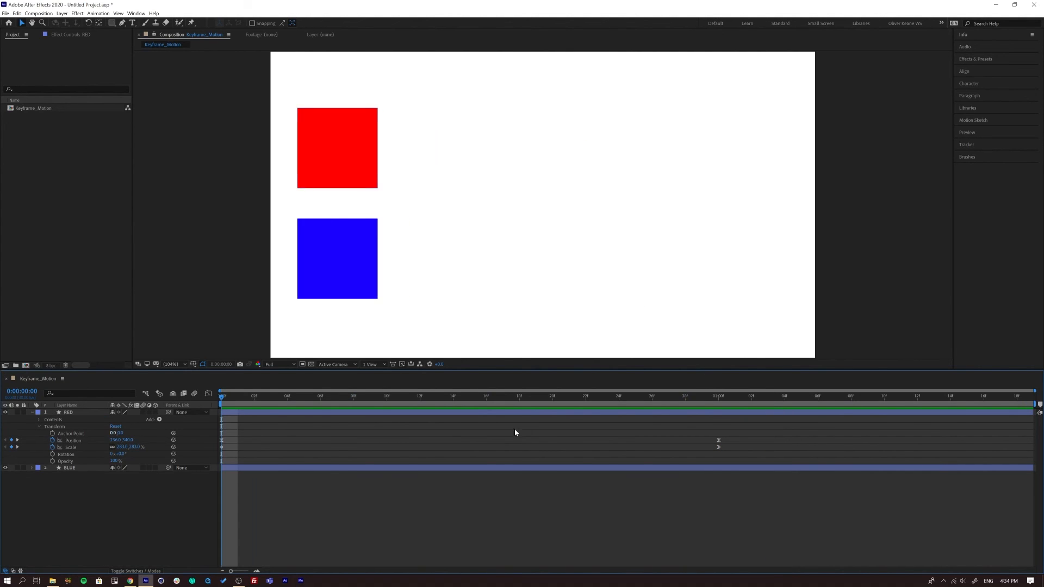